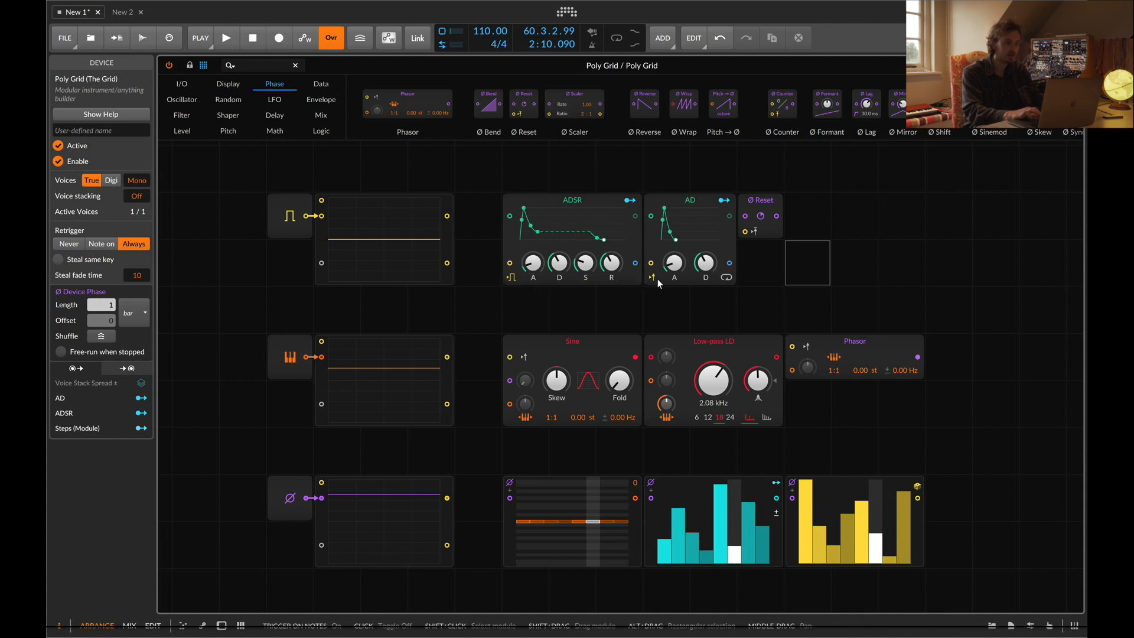
Select the Gate In module and play notes on the keyboard to watch its gate signal
left_click(297, 219)
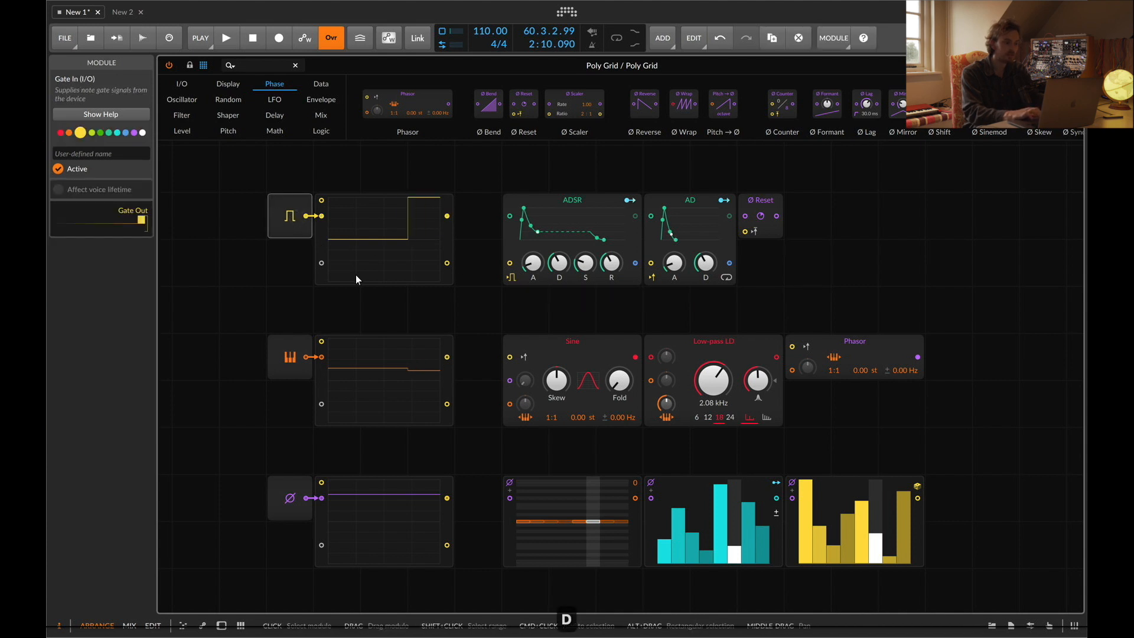
key("d")
key("d")
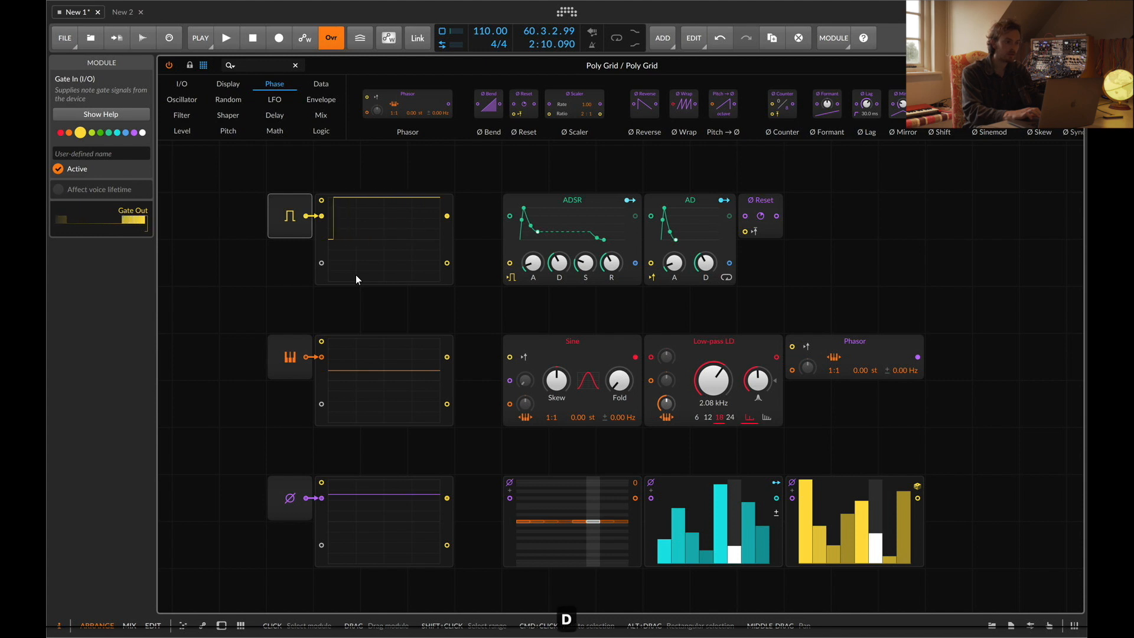
key("d")
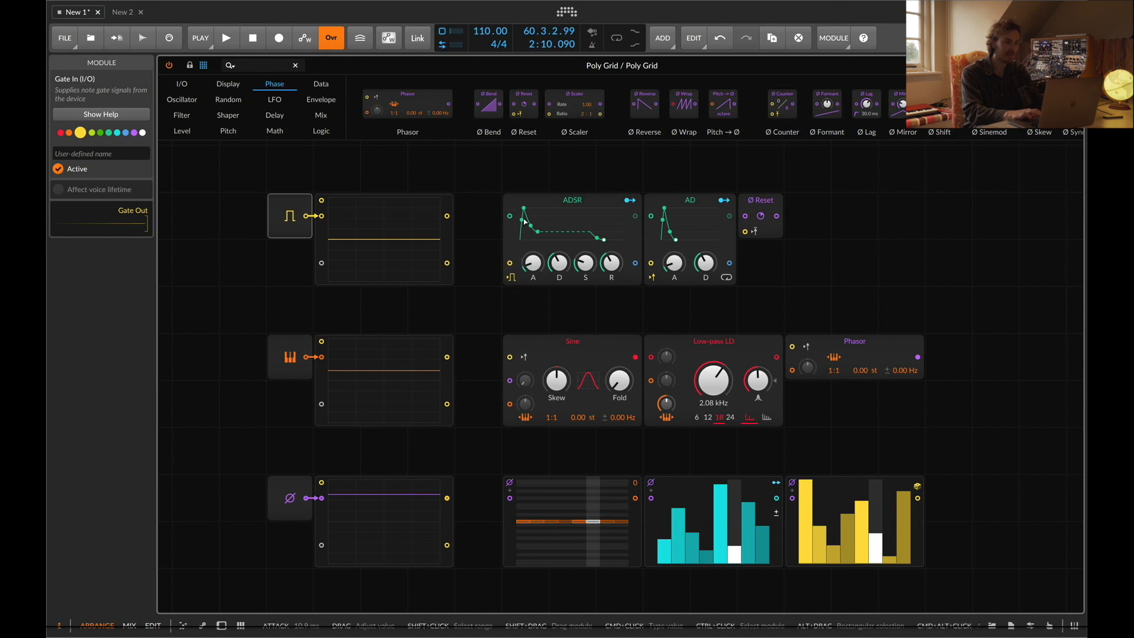
key("d")
key("f")
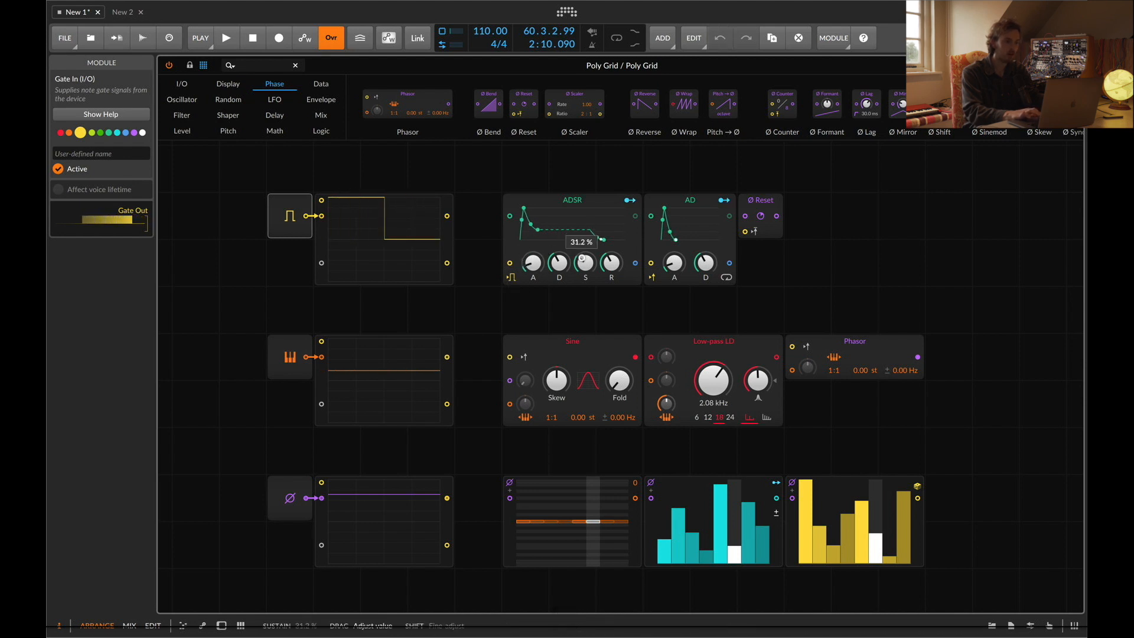
key("d")
key("d")
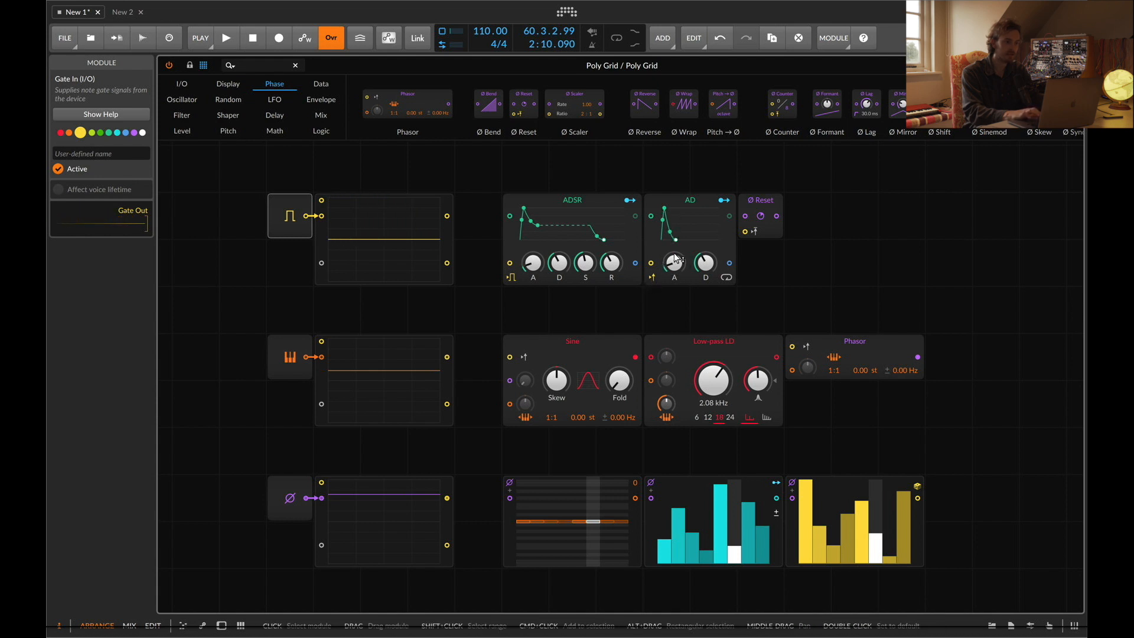
key("d")
key("d")
key("d")
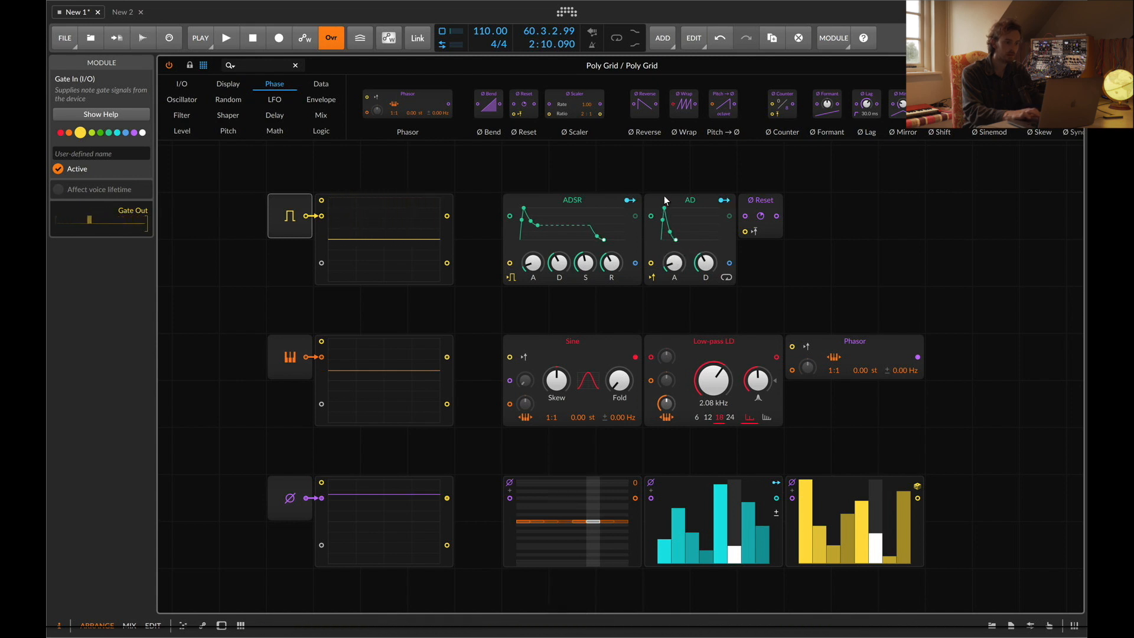
key("d")
key("d")
key("d")
key("d")
key("d")
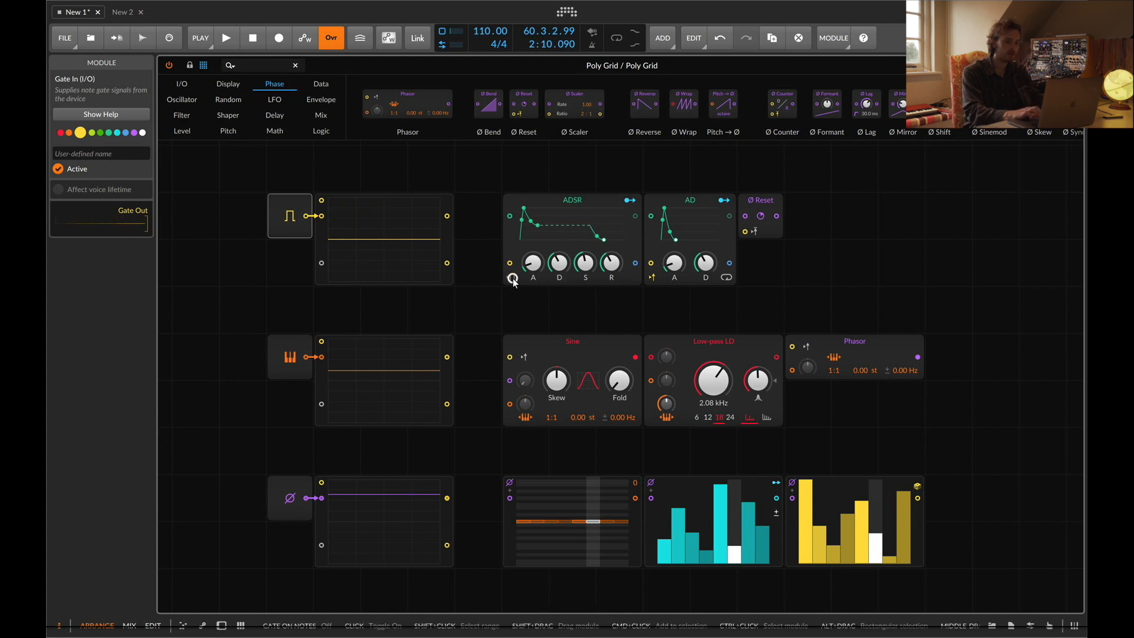
key("d")
key("d")
key("d")
key("d")
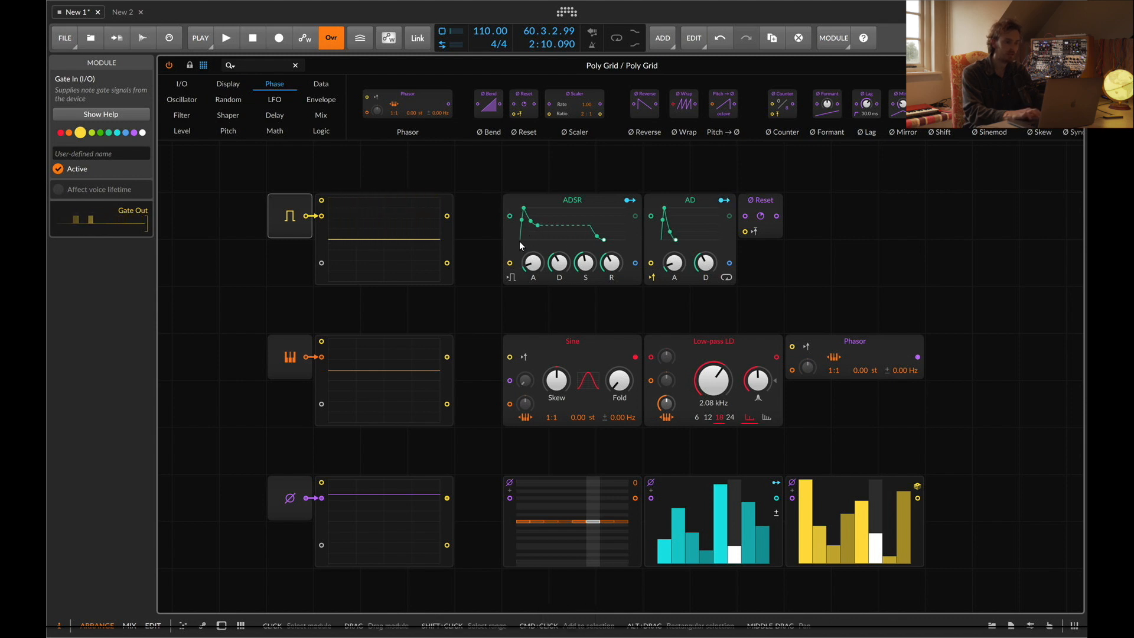
key("d")
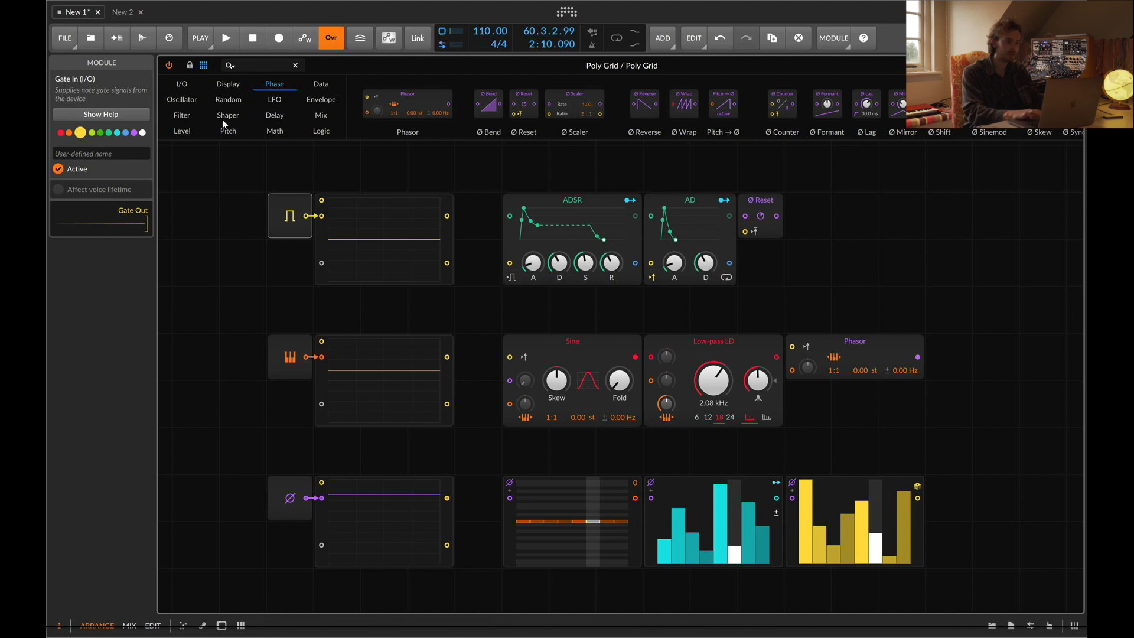
Connect the Gate In output to the ADSR's gate input and play notes to test it
left_click(188, 83)
left_click_drag(376, 103, 218, 208)
key("ctrl+z")
left_click_drag(306, 215, 509, 263)
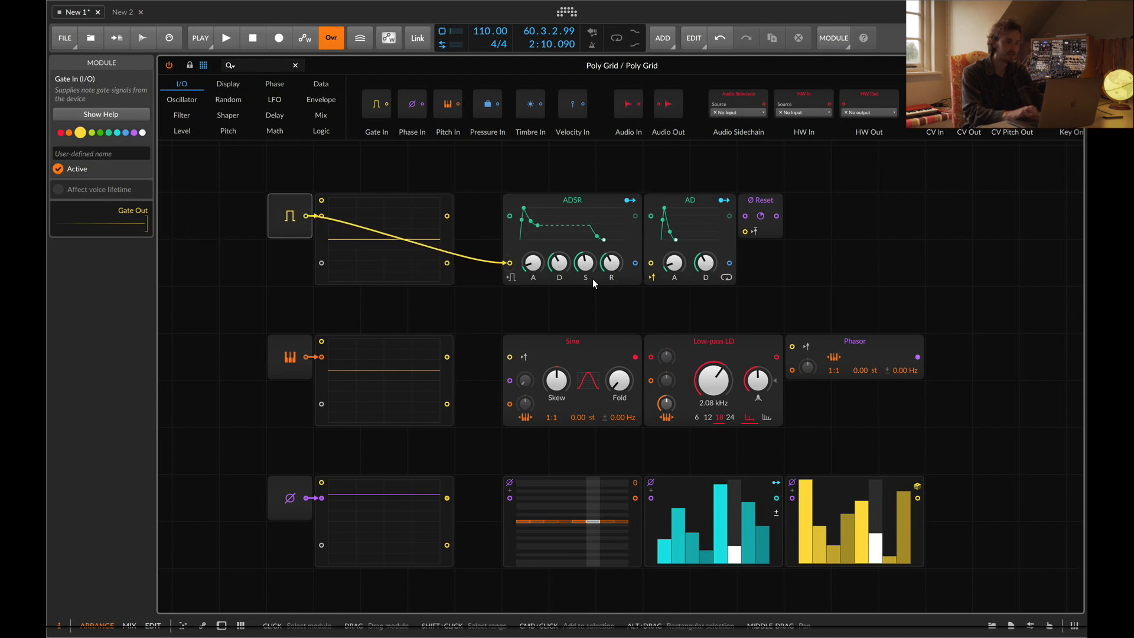
key("d")
key("d")
key("d")
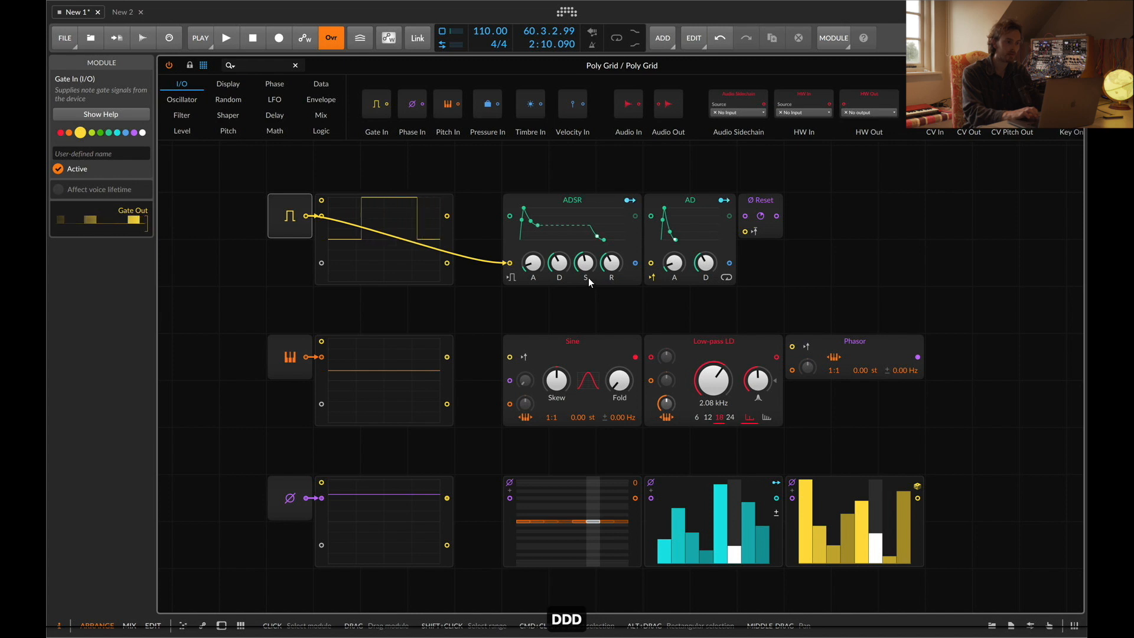
Move the Gate In module beside the ADSR, then delete it together with its scope
left_click_drag(282, 200, 471, 248)
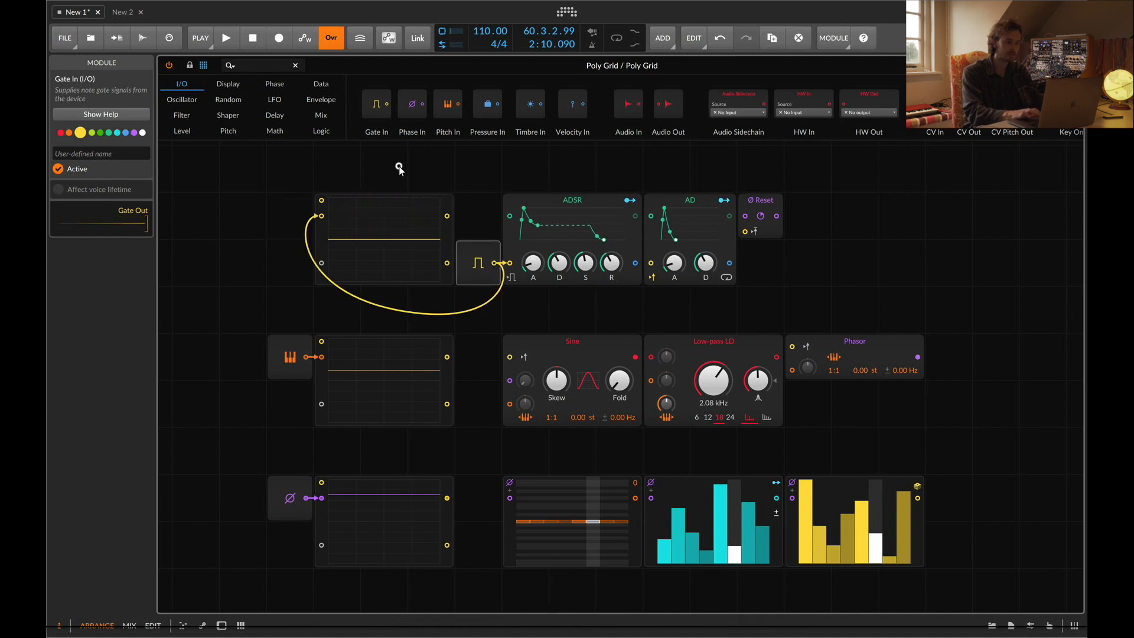
left_click(354, 249)
key("BackSpace")
left_click(498, 265)
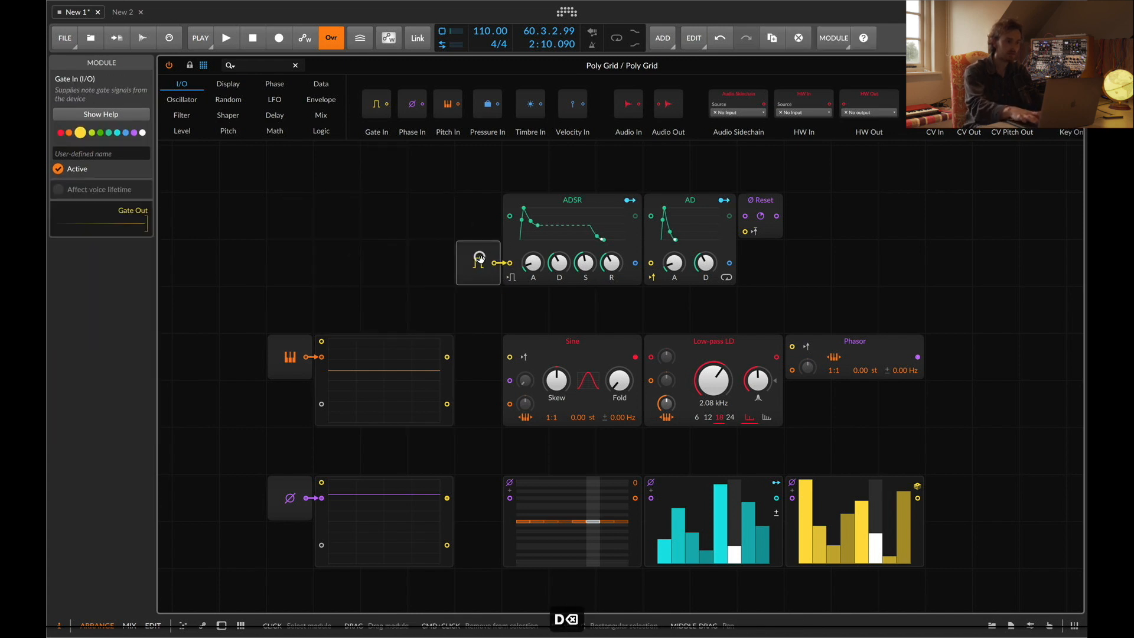
key("BackSpace")
Undo the deletions, the module move and the new gate cable
key("super+z")
key("super+z")
key("super+z")
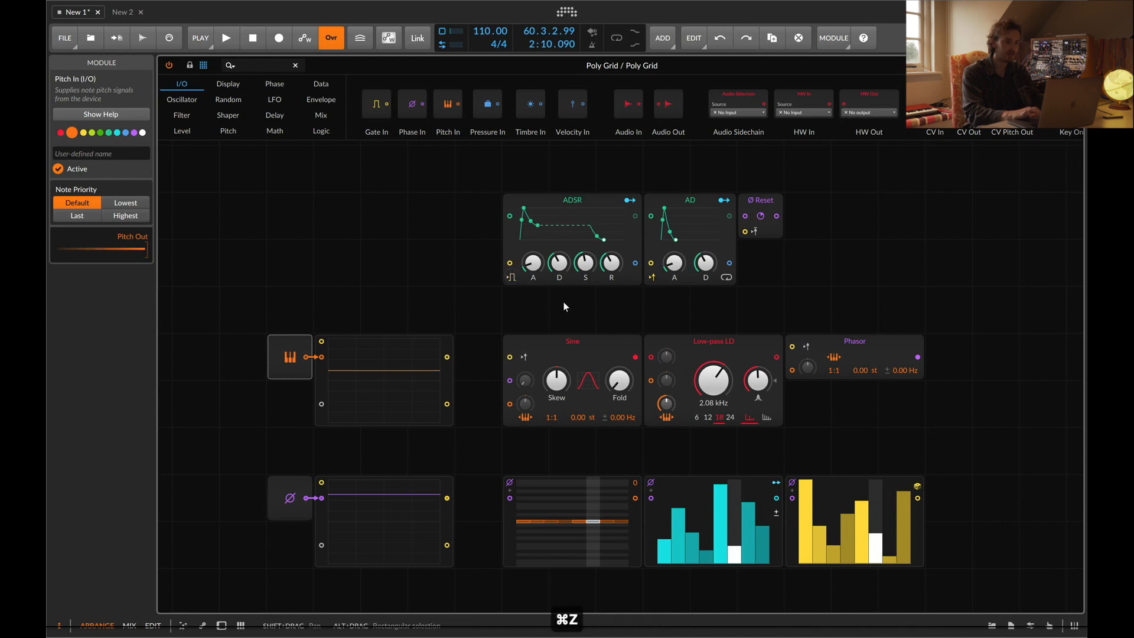
key("super+z")
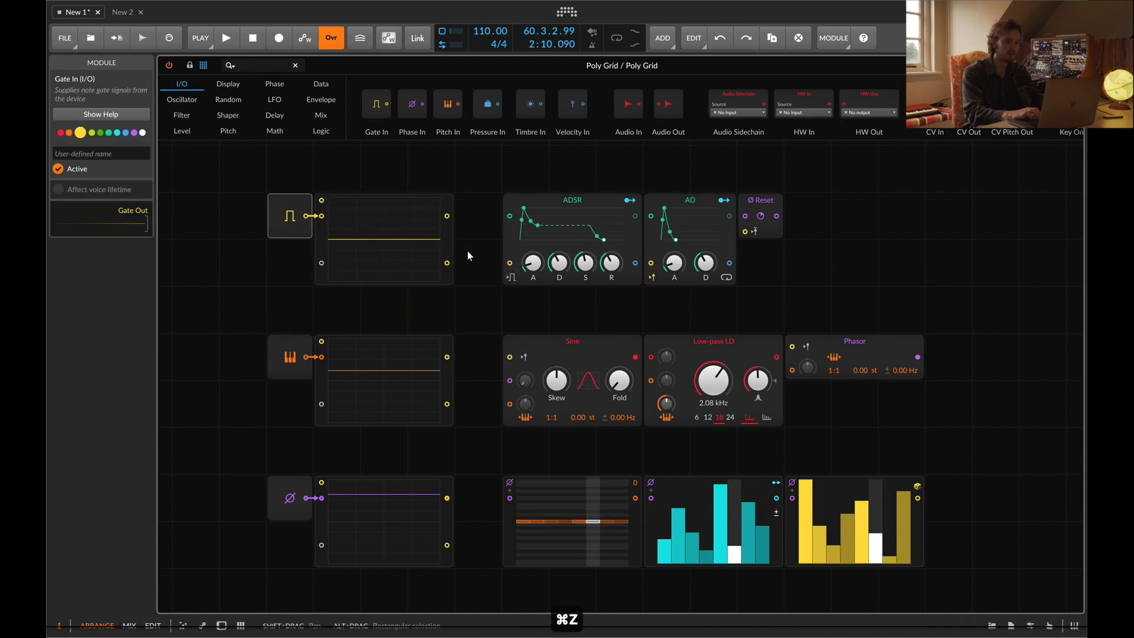
Search the module browser for OUT and place an Audio Out module above the Low-pass LD filter
mouse_move(306, 216)
left_mouse_down()
mouse_move(506, 260)
mouse_move(523, 399)
mouse_move(376, 234)
mouse_move(320, 229)
left_mouse_up()
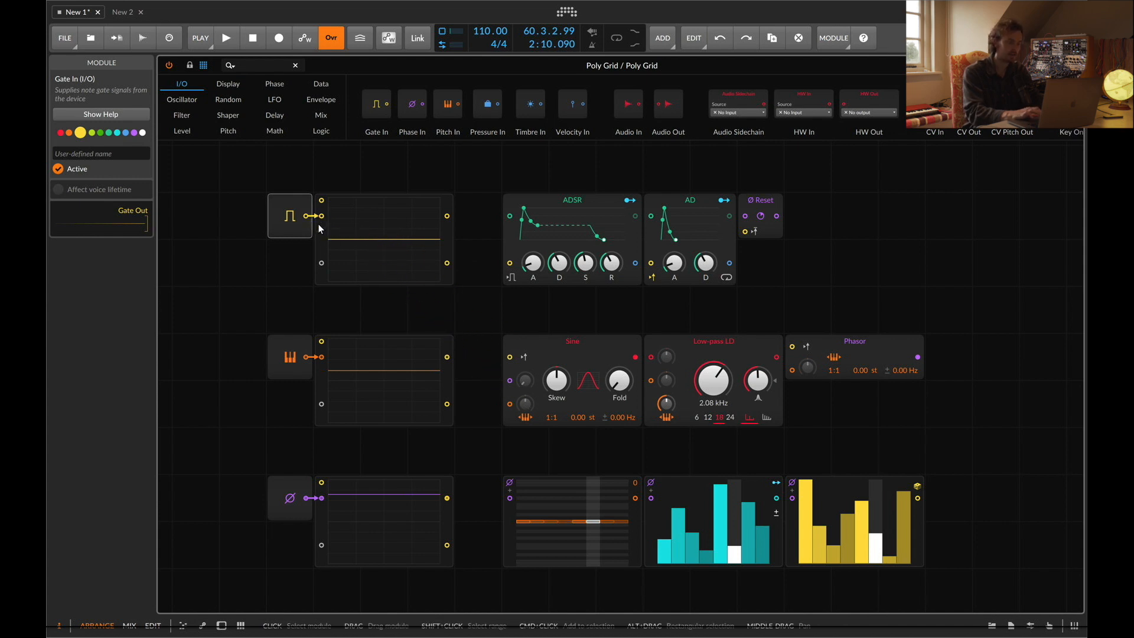
left_click(512, 280)
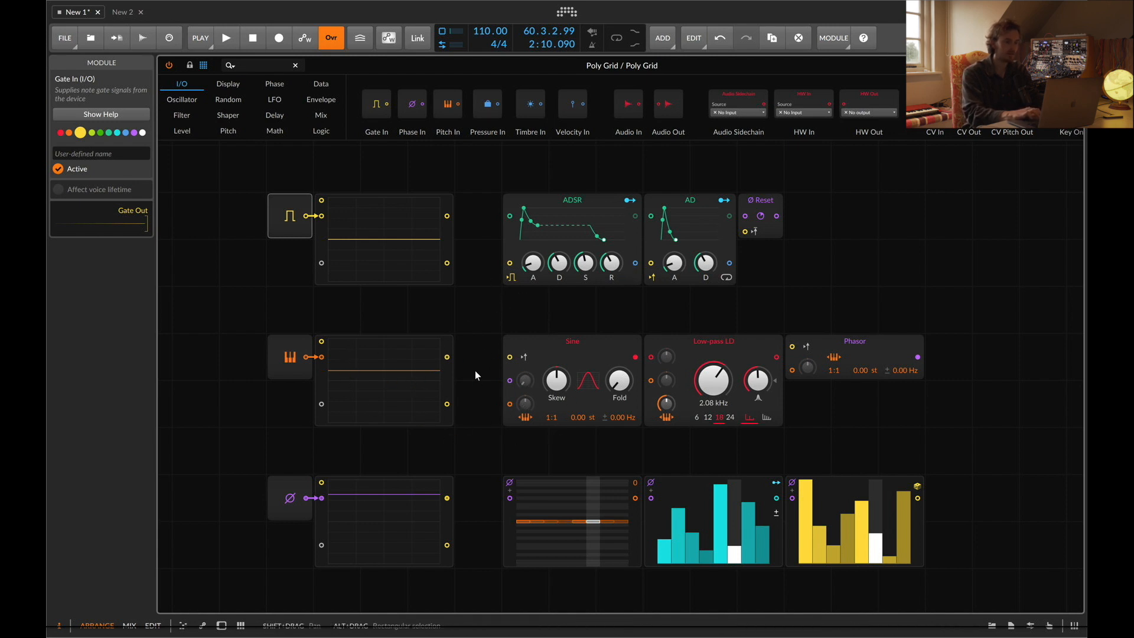
left_click(280, 66)
key("super+a")
type("OUT")
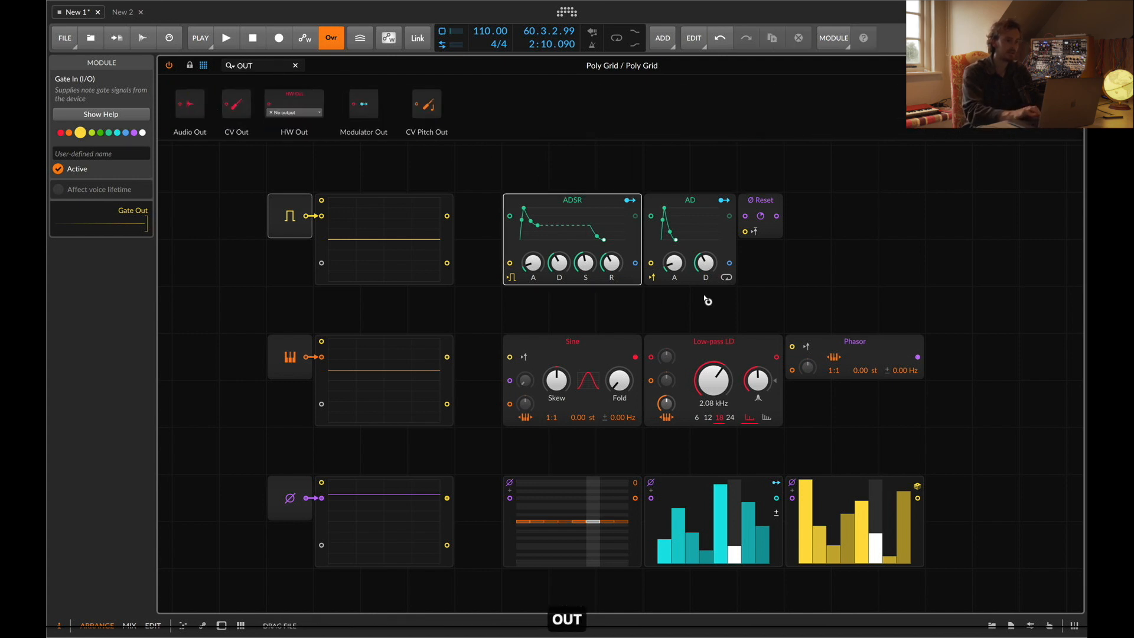
left_click_drag(705, 297, 672, 313)
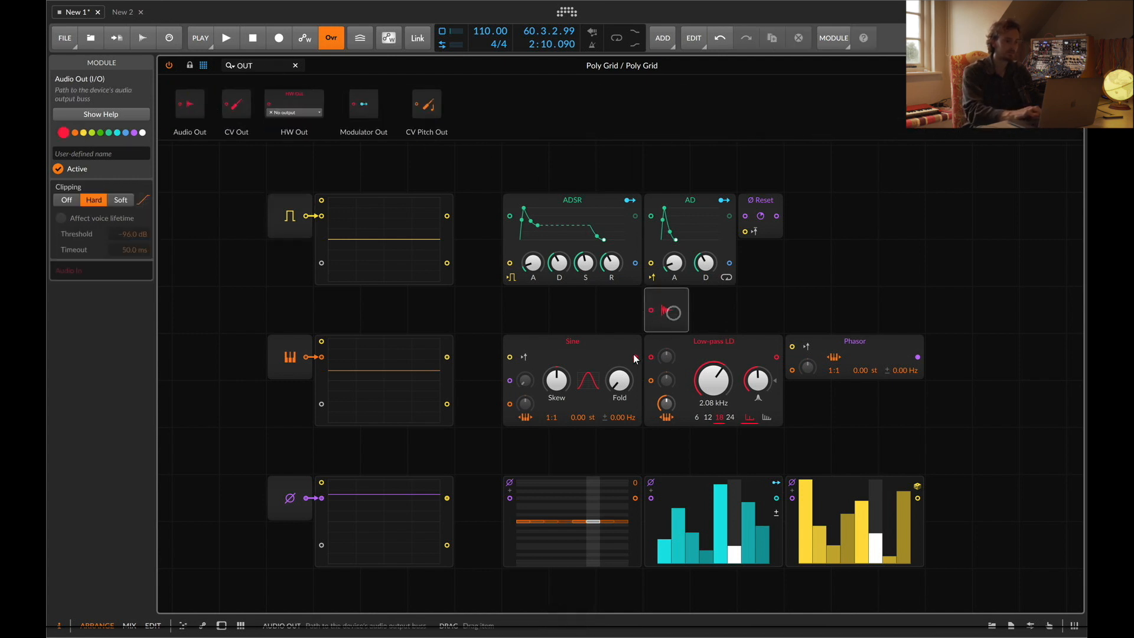
Connect the Sine oscillator's output to the Audio Out and play notes to hear it
left_click_drag(635, 357, 650, 313)
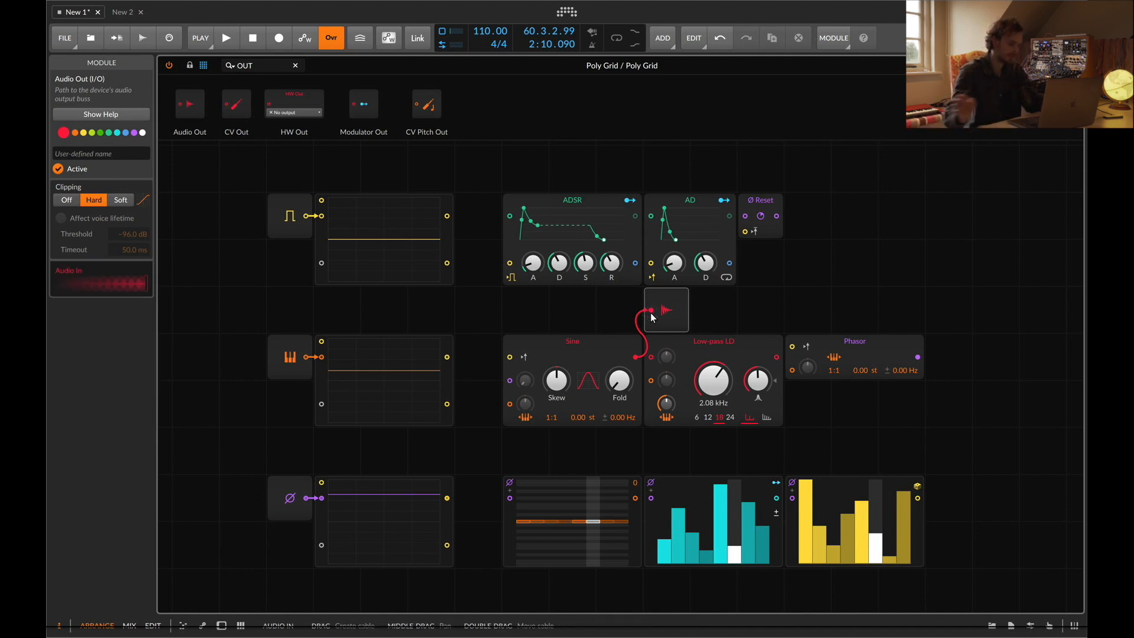
key("a")
key("s")
key("z")
key("d")
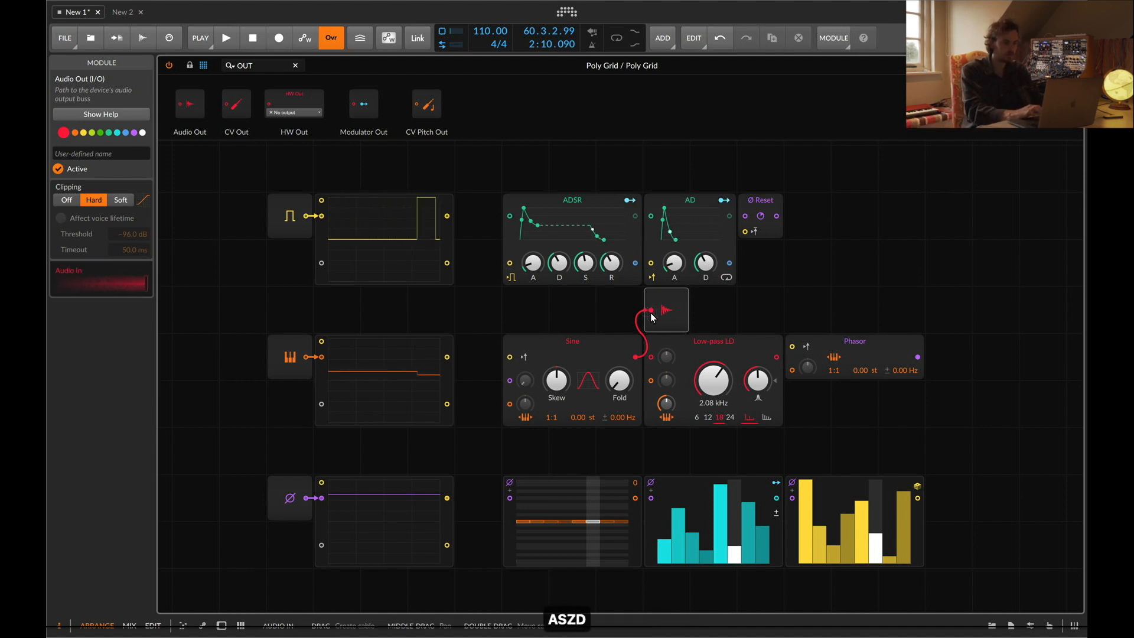
key("z")
key("d")
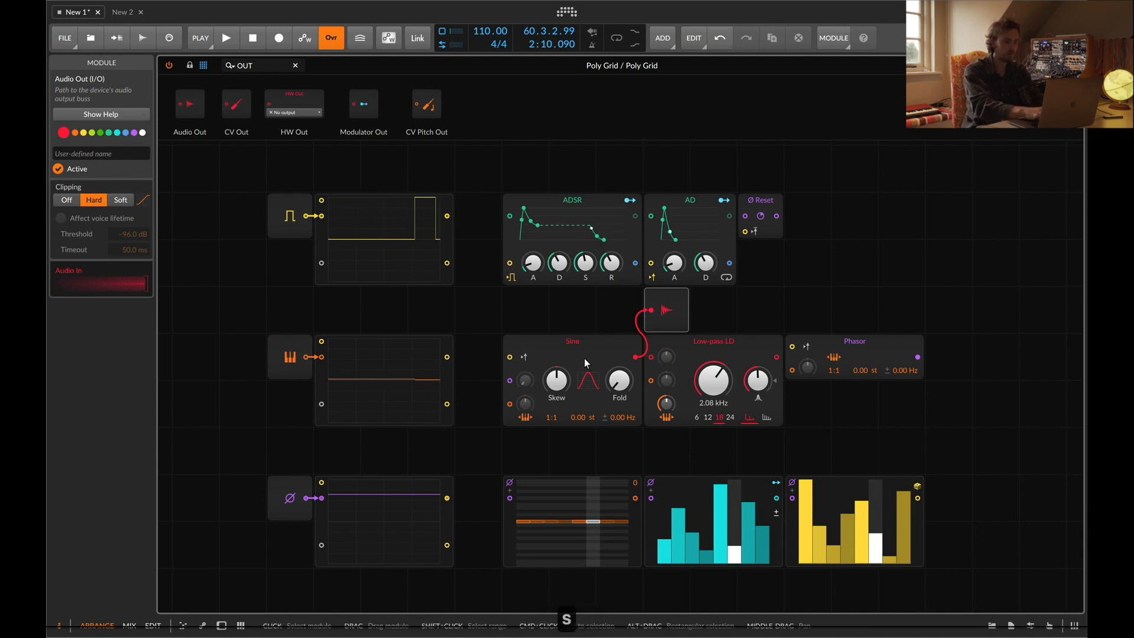
Play a few more notes, then deactivate the Audio Out module
key("s")
key("g")
key("h")
key("k")
key("l")
key("d")
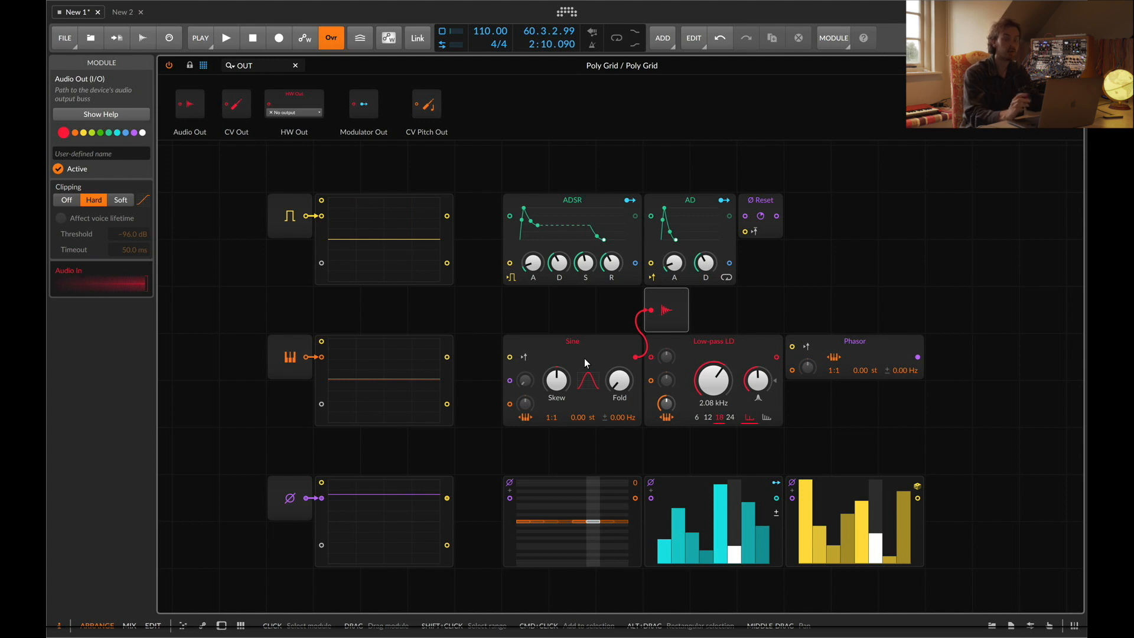
key("0")
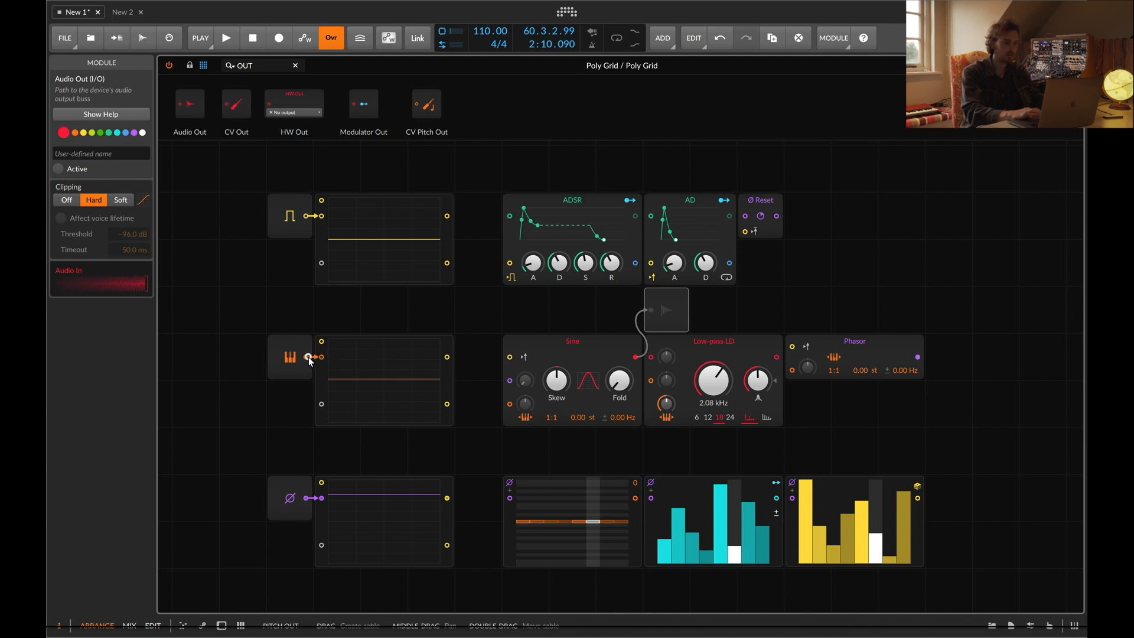
Connect the Pitch In output to the Sine oscillator's pitch modulation input
left_click_drag(309, 358, 336, 370)
left_click_drag(404, 393, 508, 404)
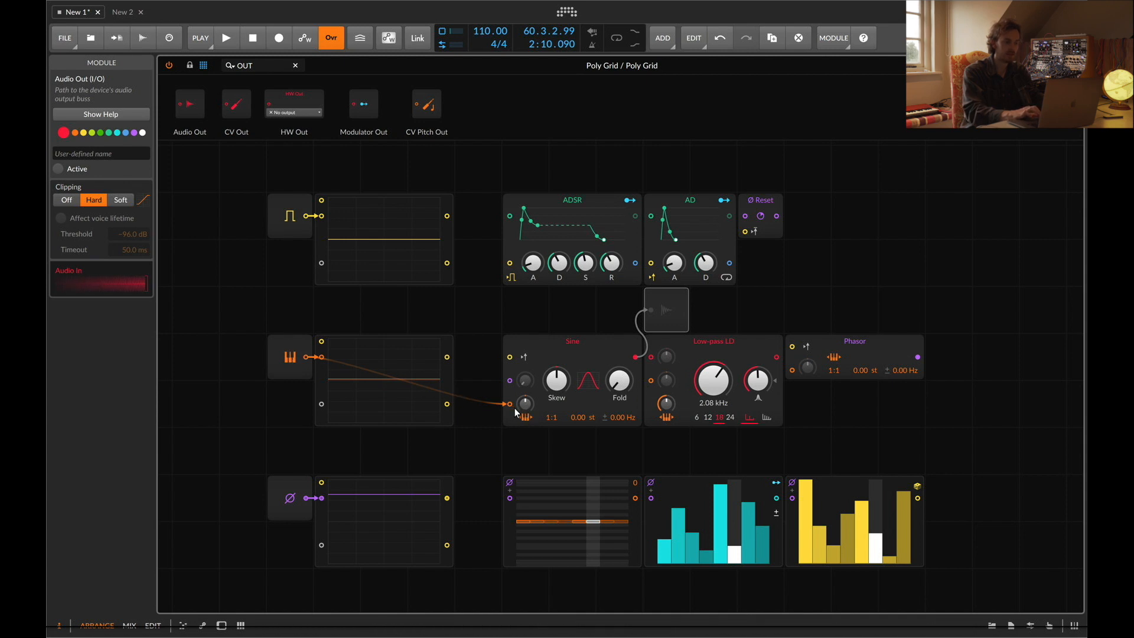
left_click_drag(527, 406, 527, 409)
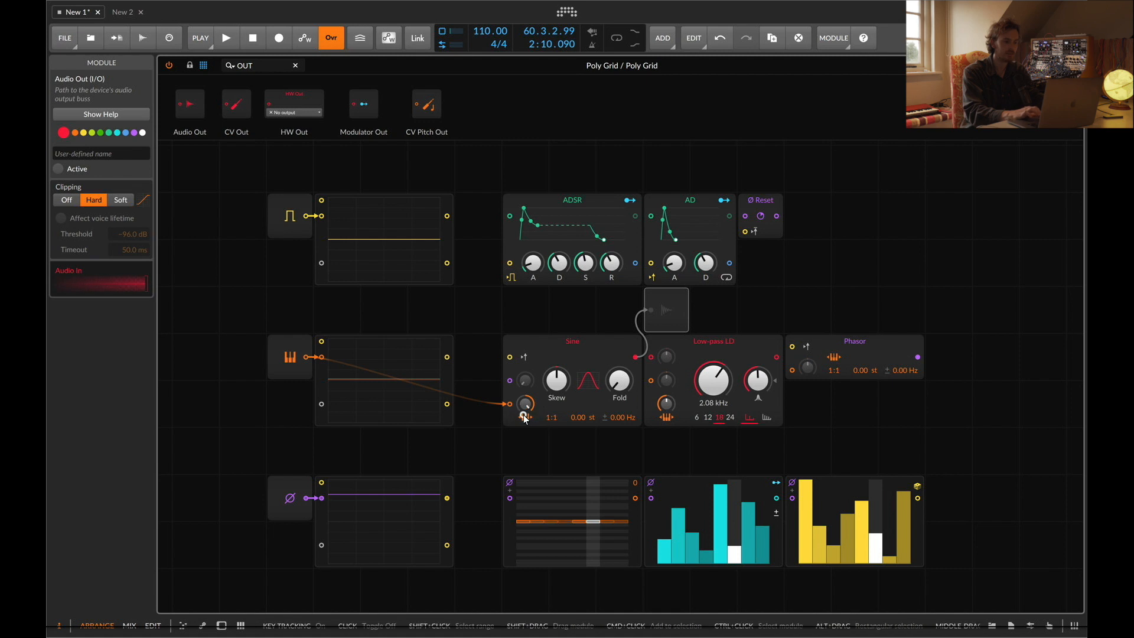
Reactivate the Audio Out module and play a run of notes to hear the pitch tracking
left_click(672, 308)
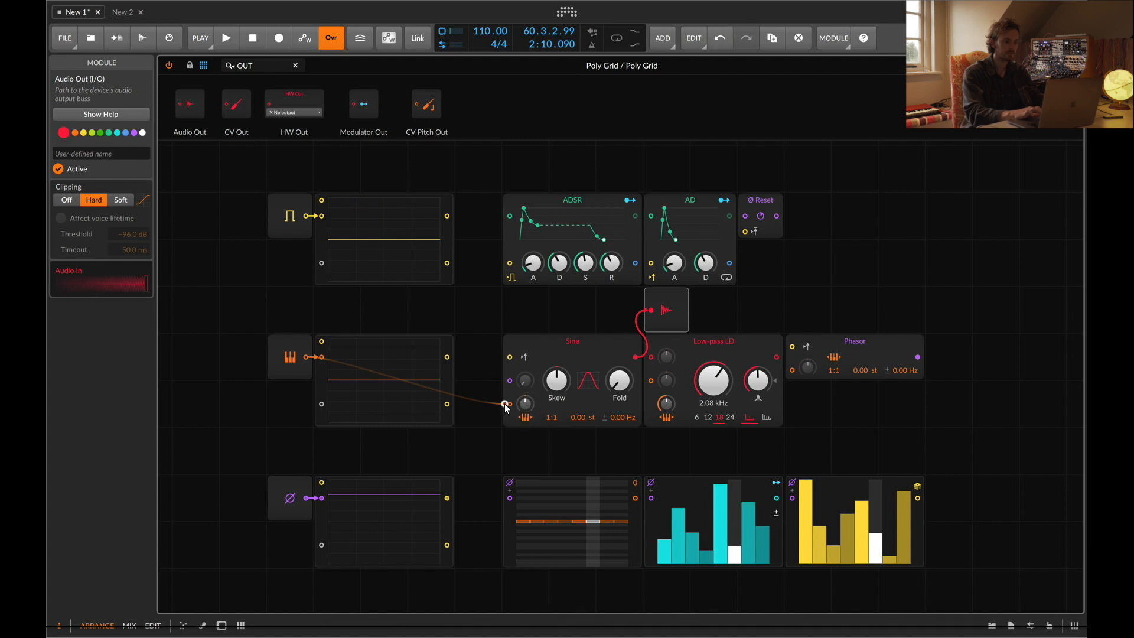
key("d")
key("h")
key("j")
key("k")
key("j")
key("h")
key("g")
key("a")
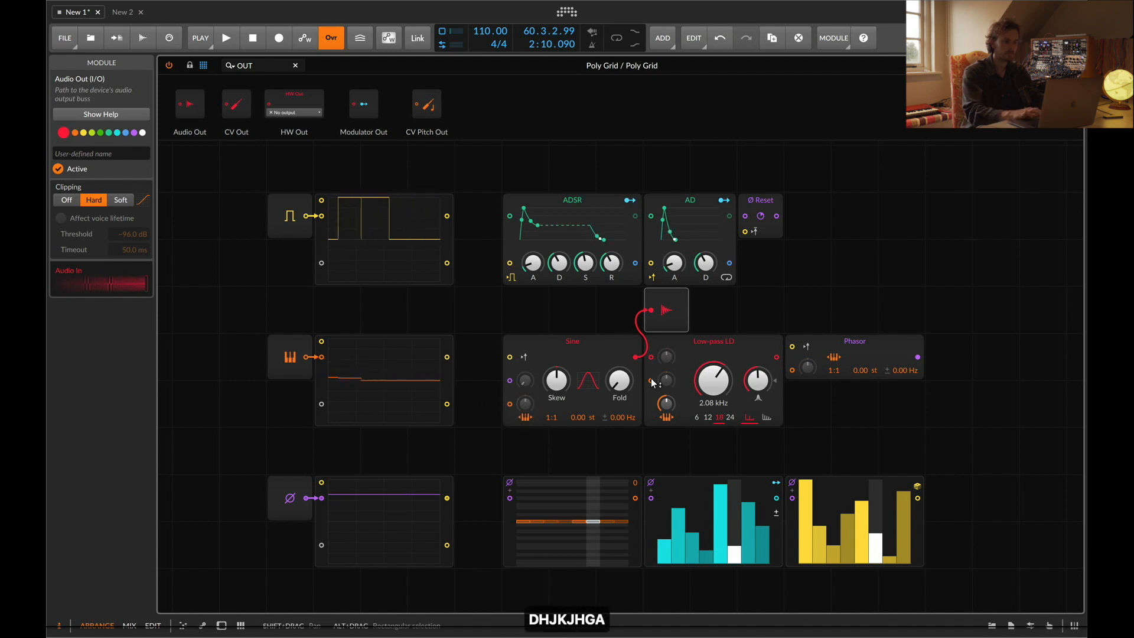
Reconnect the Pitch In cable to the Sine's pitch input and raise its modulation amount to 120 st
left_click_drag(531, 403, 527, 417)
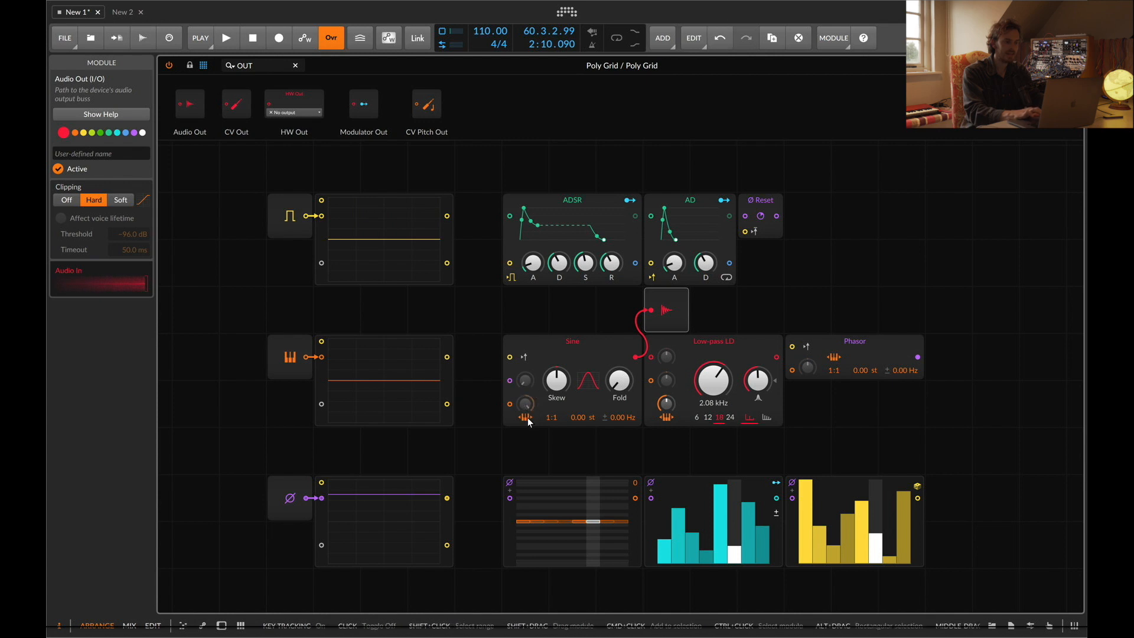
left_click_drag(313, 359, 510, 405)
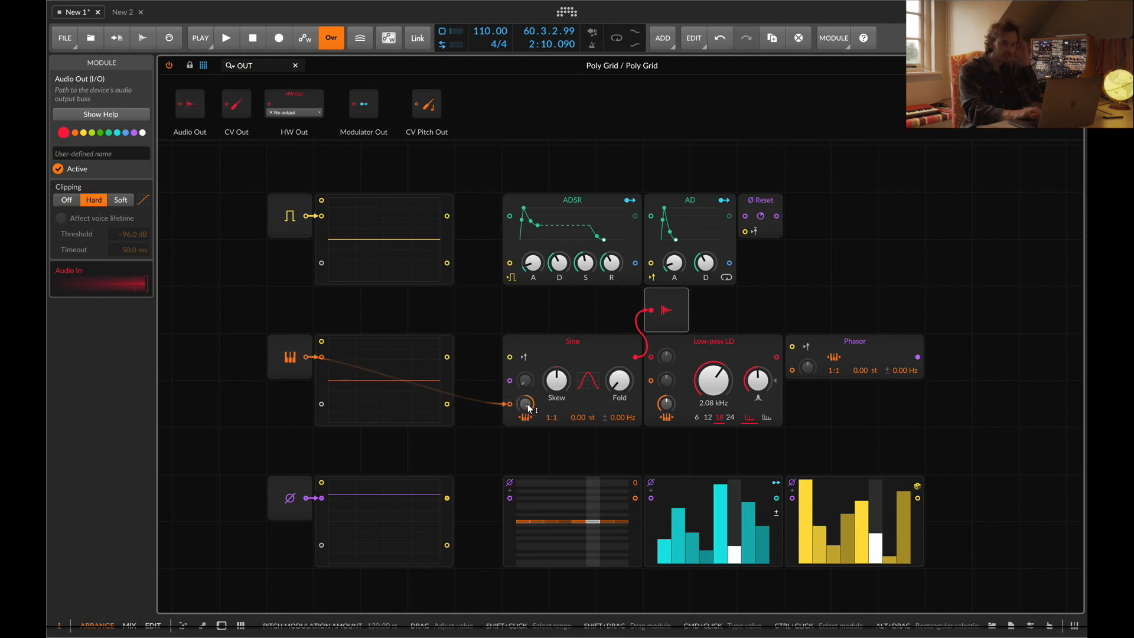
left_click(526, 407)
left_click_drag(528, 410, 525, 401)
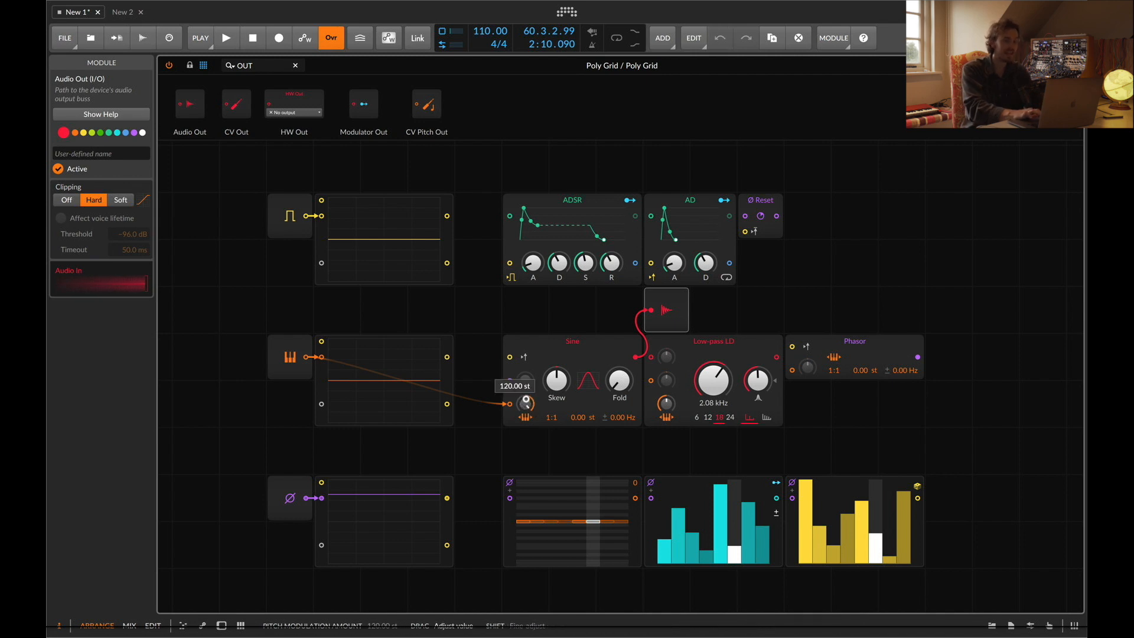
left_click_drag(526, 401, 528, 409)
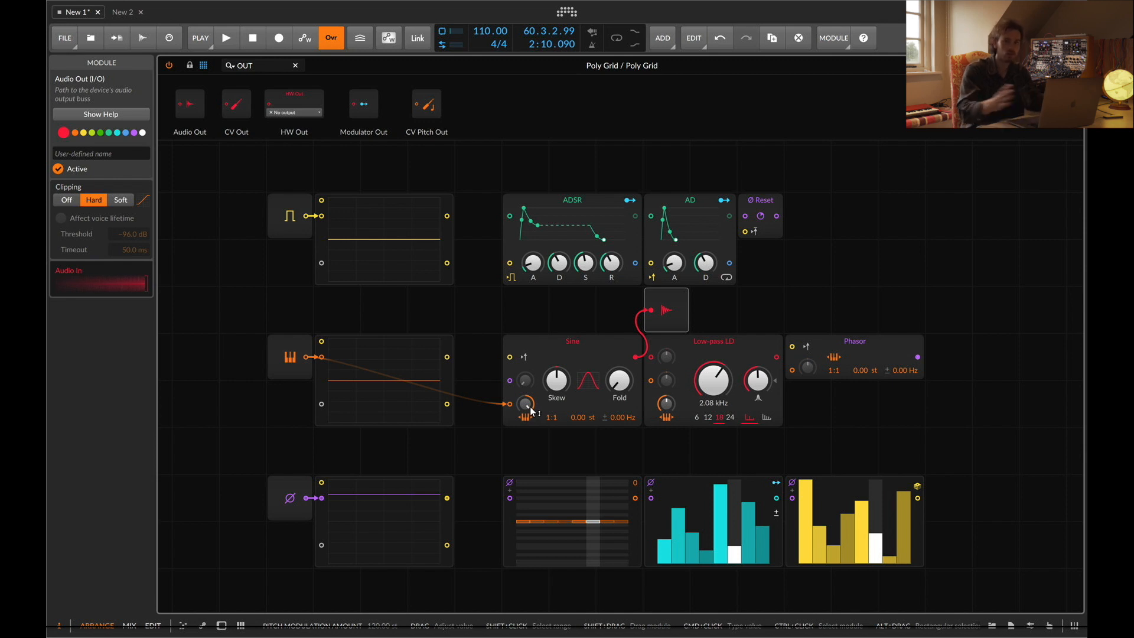
Play several notes to hear the Sine's pitch modulation
key("e")
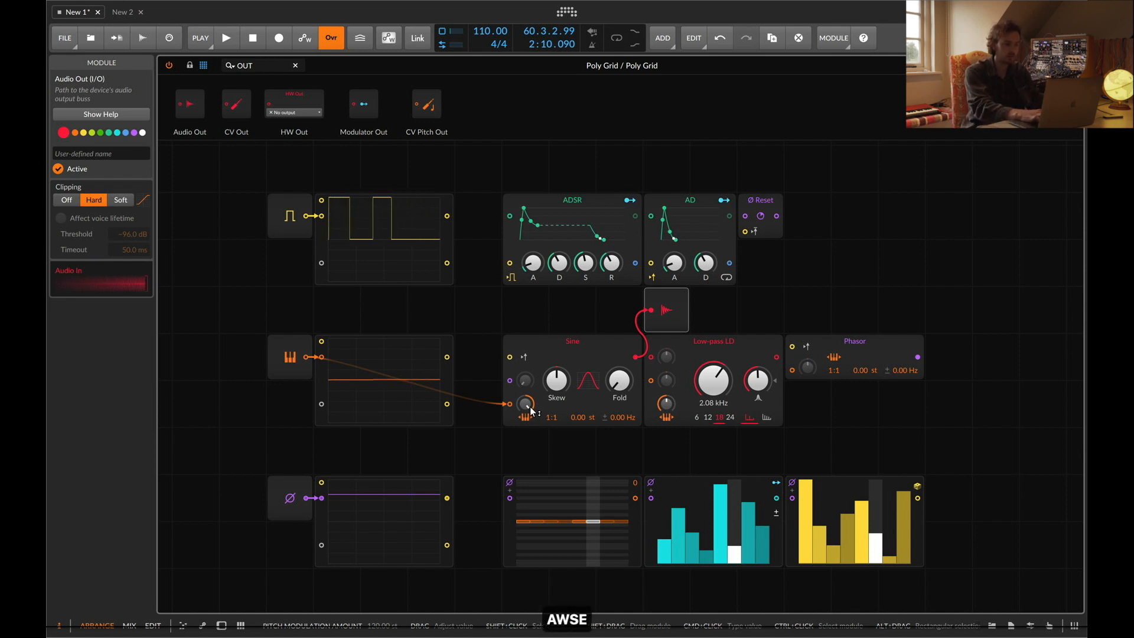
key("g")
key("f")
key("j")
key("k")
Set the Sine oscillator's pitch modulation amount to 12 st
left_click(527, 403, "super")
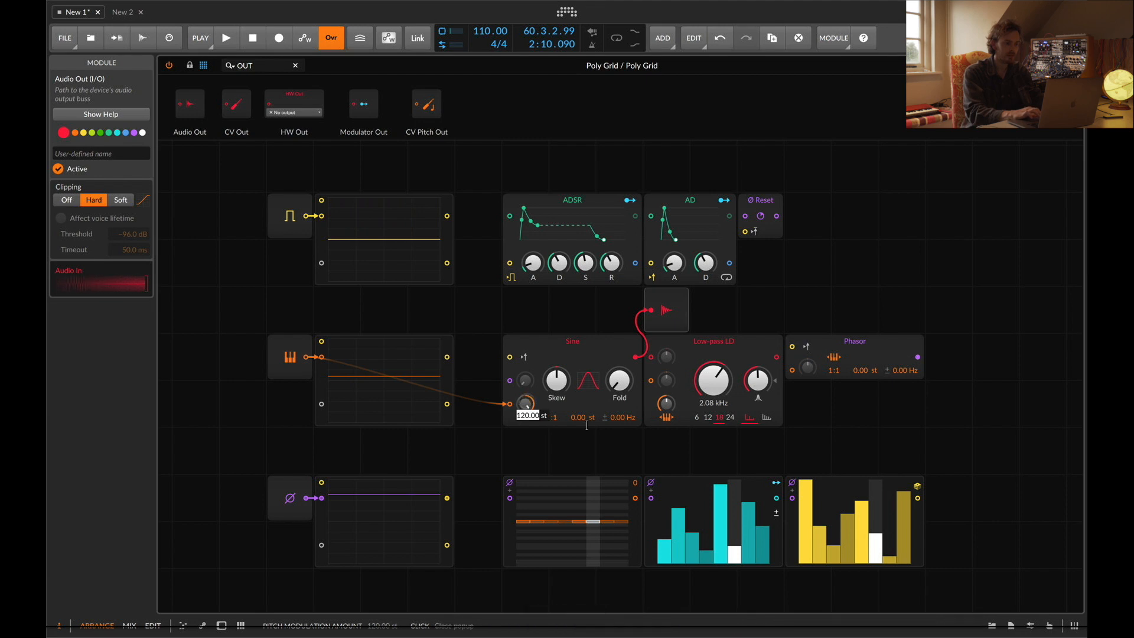
type("1")
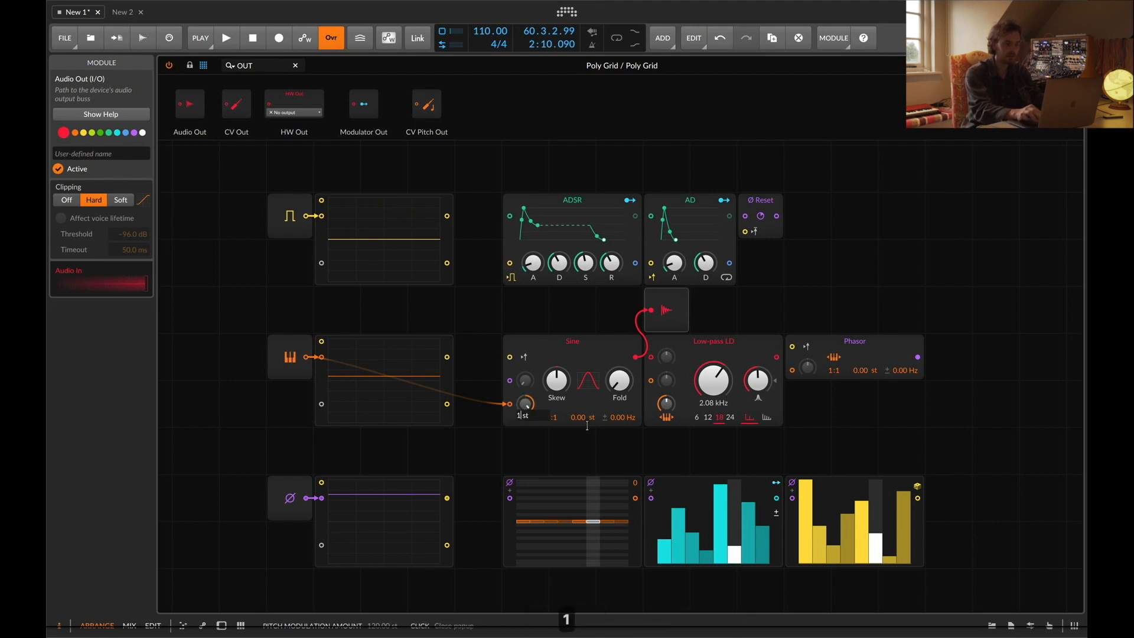
type("2")
key("Return")
Play a long run of notes on the computer keyboard to hear the 12-semitone pitch tracking
key("a")
key("w")
key("s")
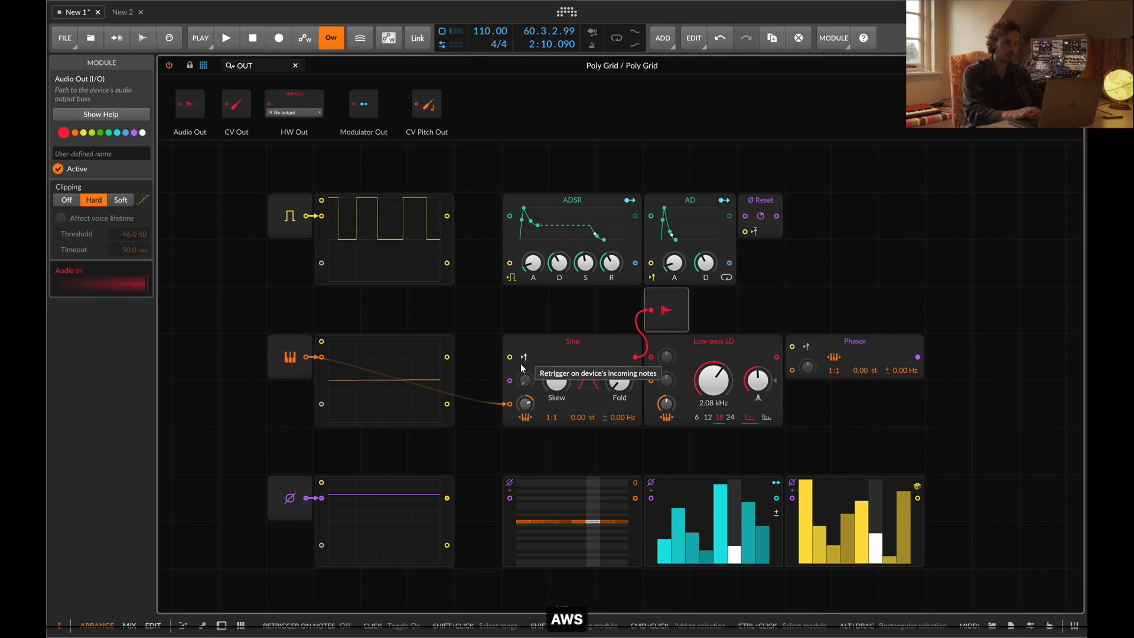
key("e")
key("d")
key("f")
key("t")
key("g")
key("y")
key("h")
key("j")
key("u")
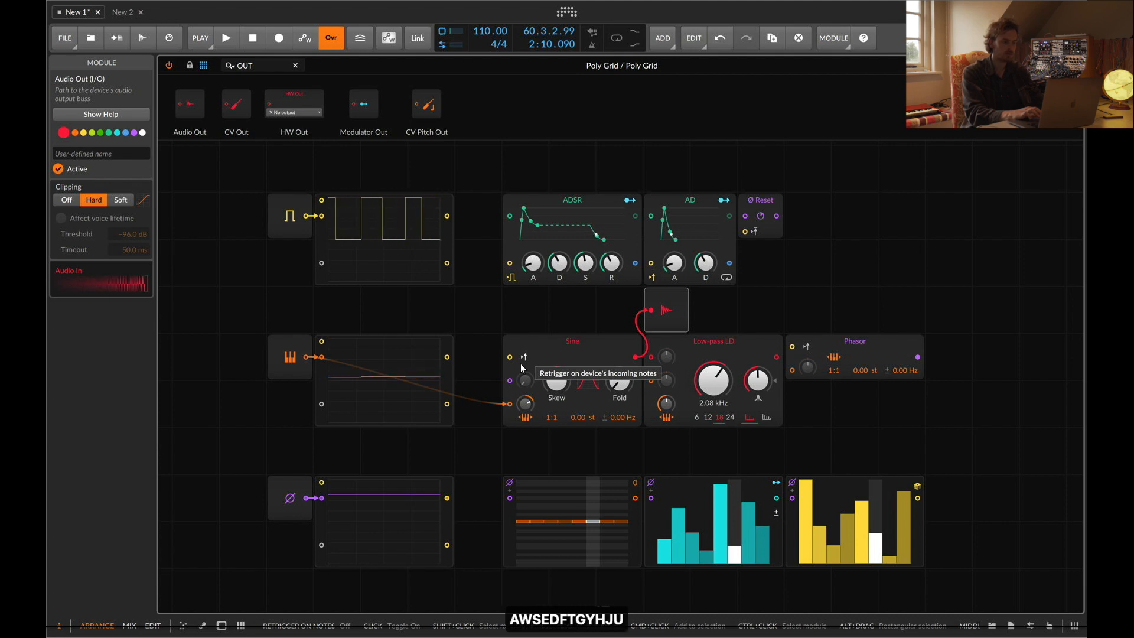
key("a")
key("w")
key("s")
key("d")
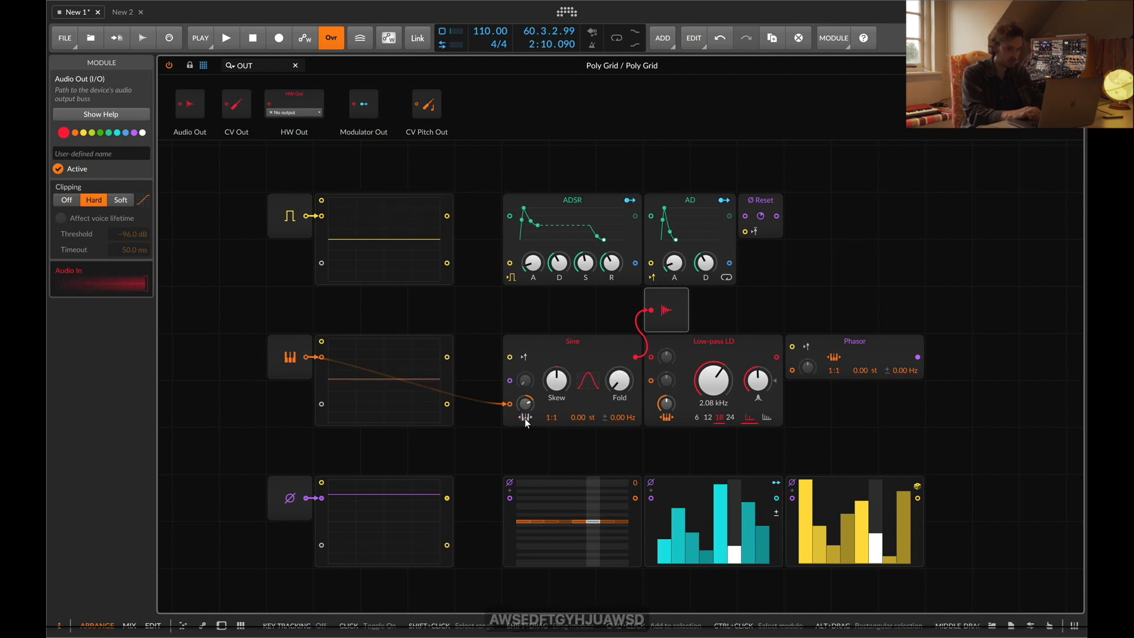
key("a")
key("w")
key("s")
key("e")
key("d")
key("f")
key("t")
key("g")
key("h")
key("u")
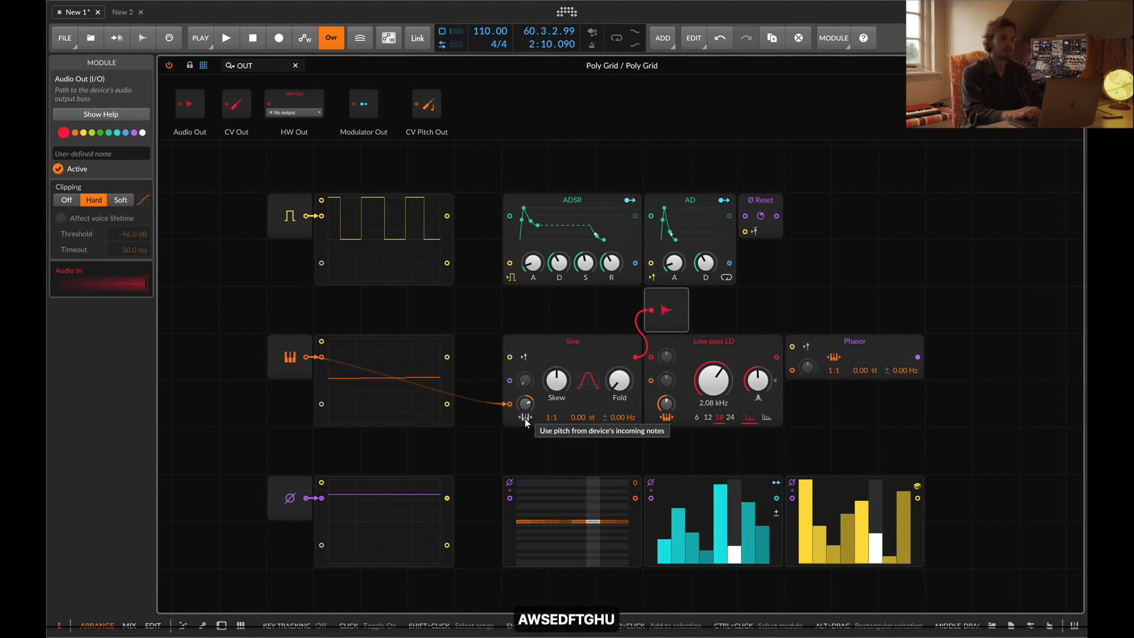
key("j")
key("k")
key("l")
key("a")
key("w")
key("s")
key("e")
key("d")
key("f")
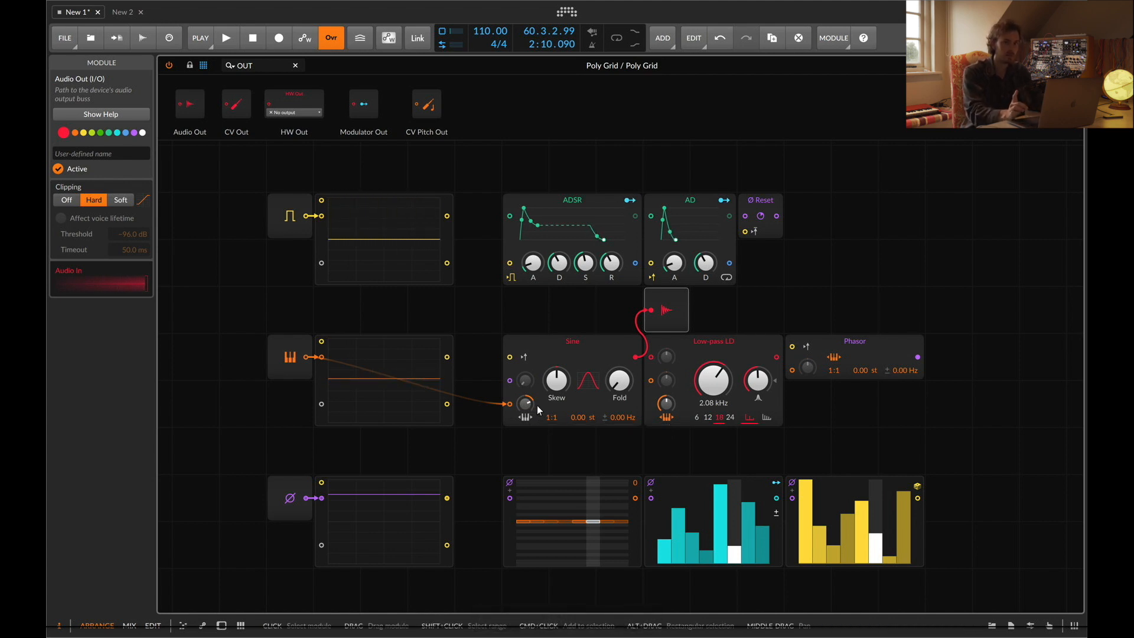
key("a")
key("s")
key("w")
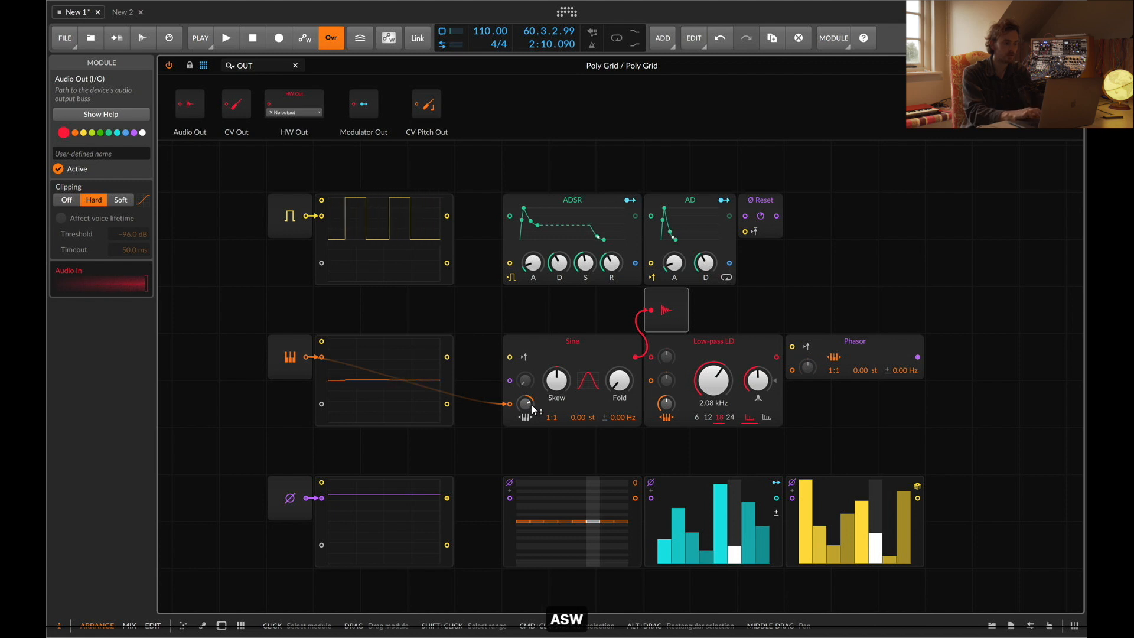
key("a")
key("s")
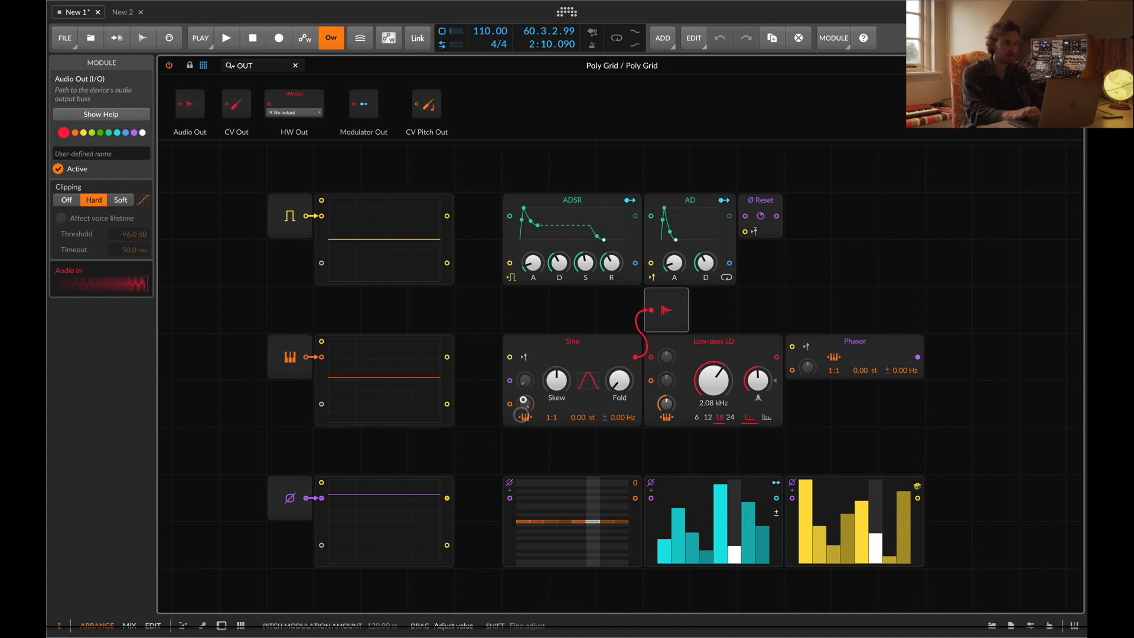
key("f")
key("d")
key("f")
key("h")
key("j")
key("k")
key("a")
key("f")
Delete the Pitch In module from the grid
left_click(347, 378)
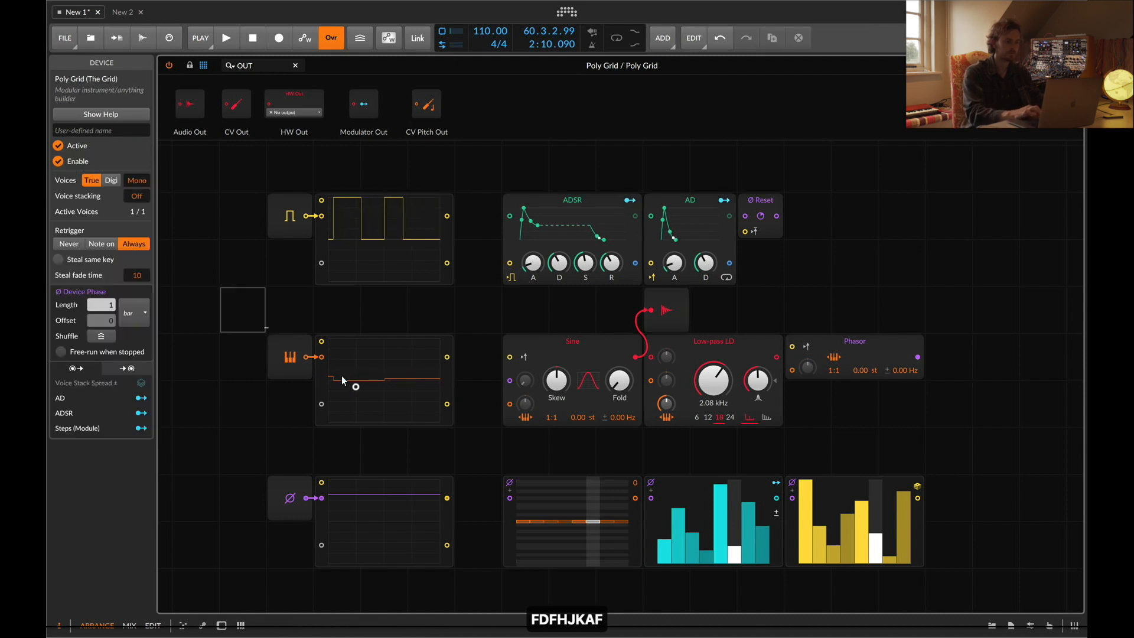
key("BackSpace")
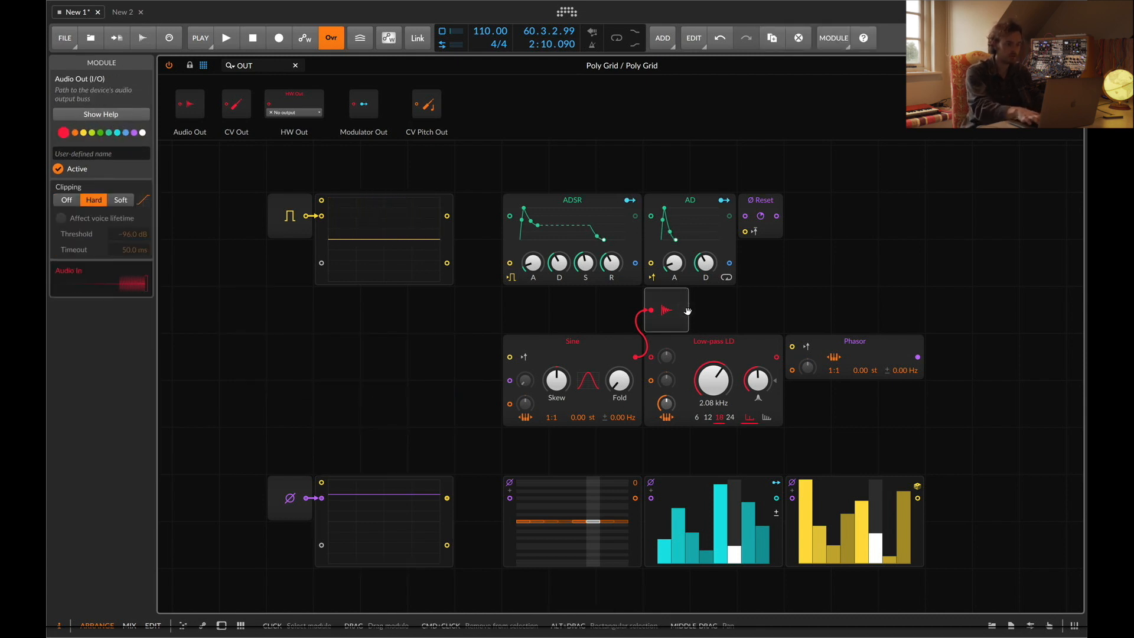
Reset the Low-pass LD cutoff to its default 262 Hz and undo the previous edit
left_click_drag(671, 406, 666, 412)
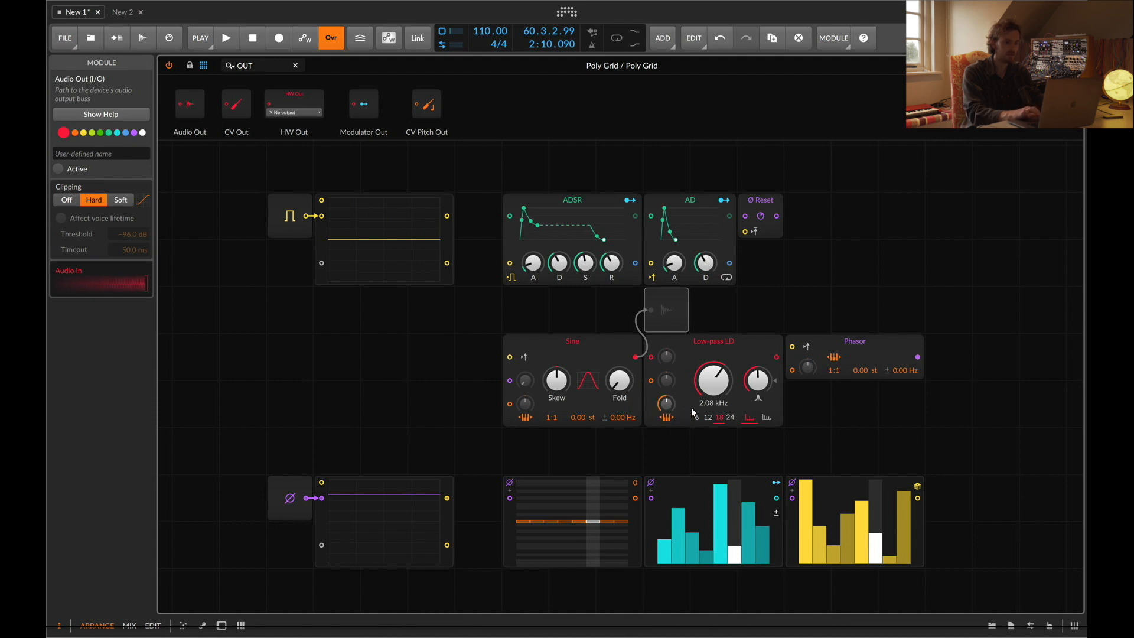
double_click(721, 383)
left_click(721, 383, "super")
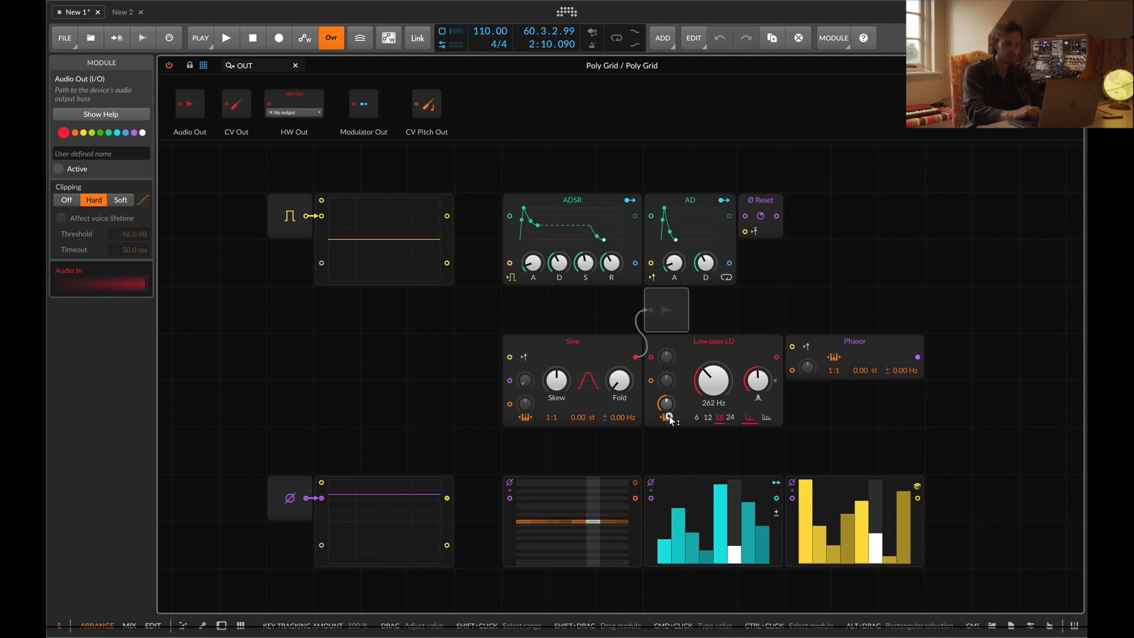
key("super+z")
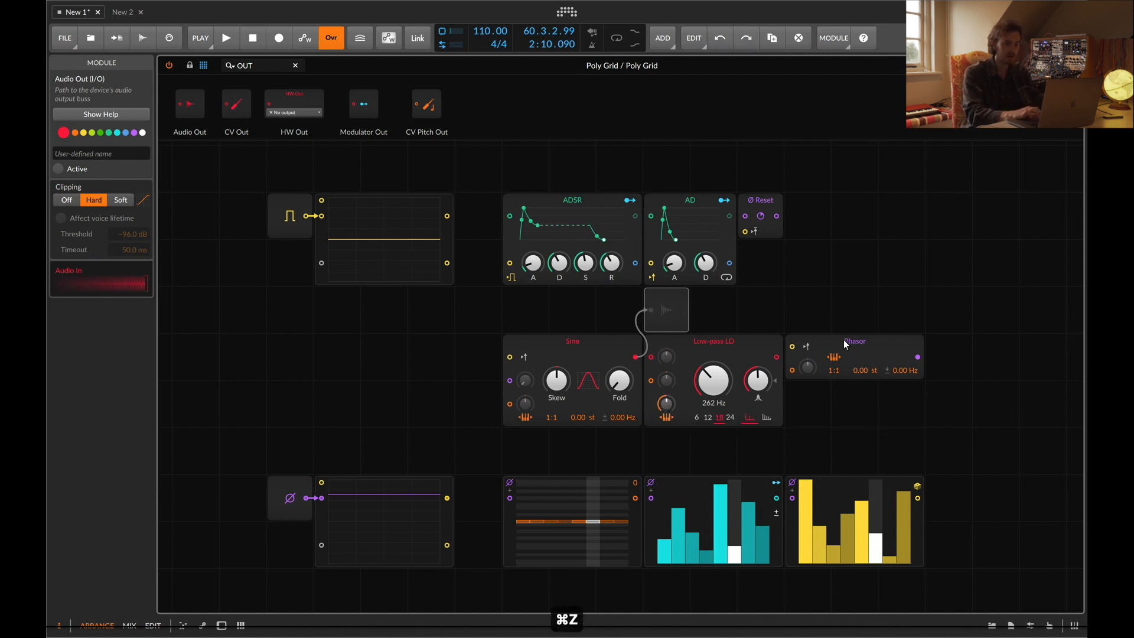
Delete the Audio Out module and its cable from the Sine oscillator
left_click(835, 358)
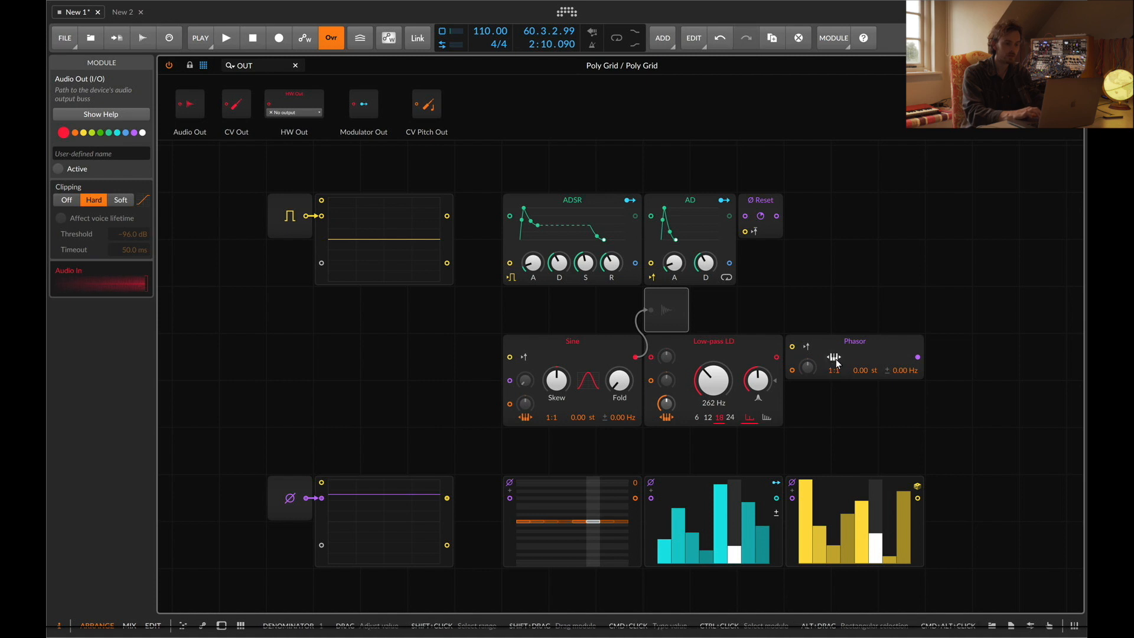
left_click(834, 358)
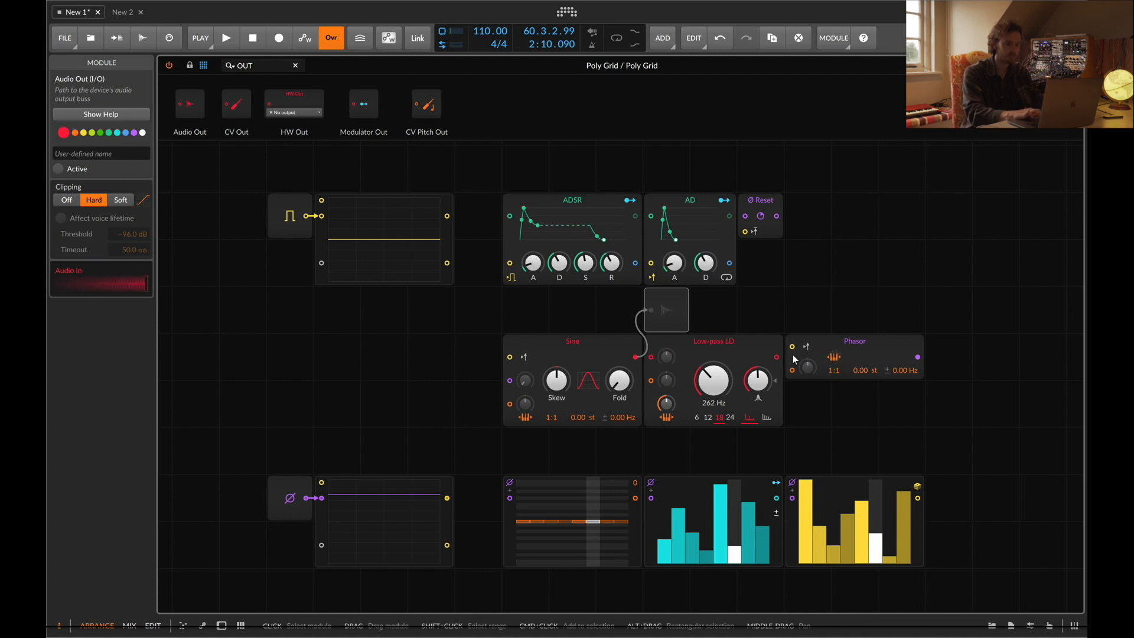
key("BackSpace")
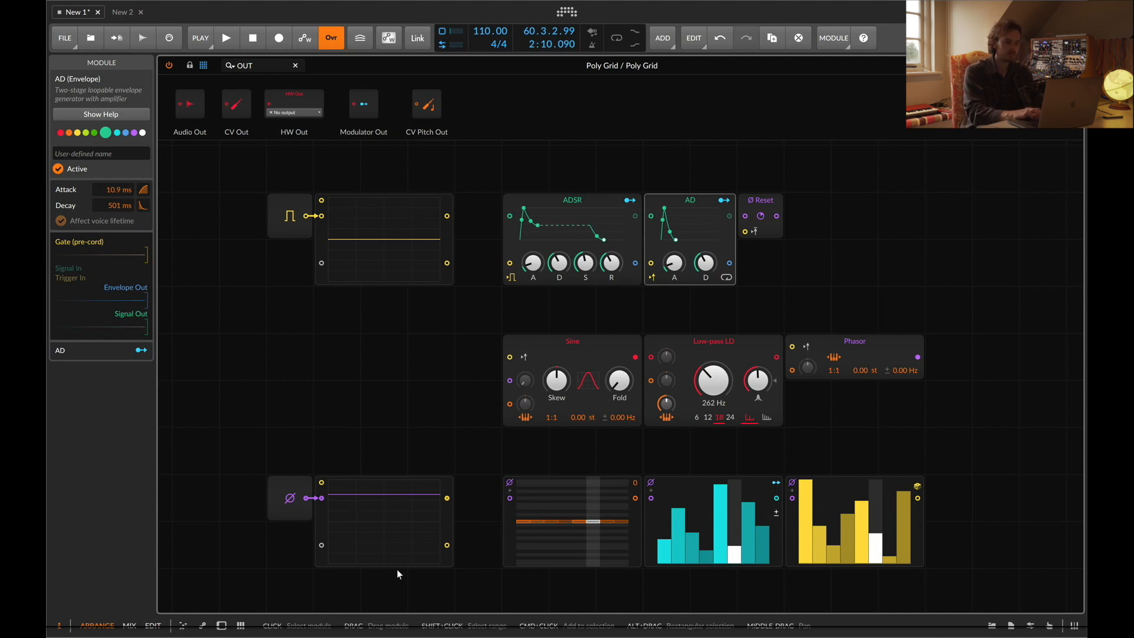
Start playback and set the Pitches sequencer's step count to 3
key("space")
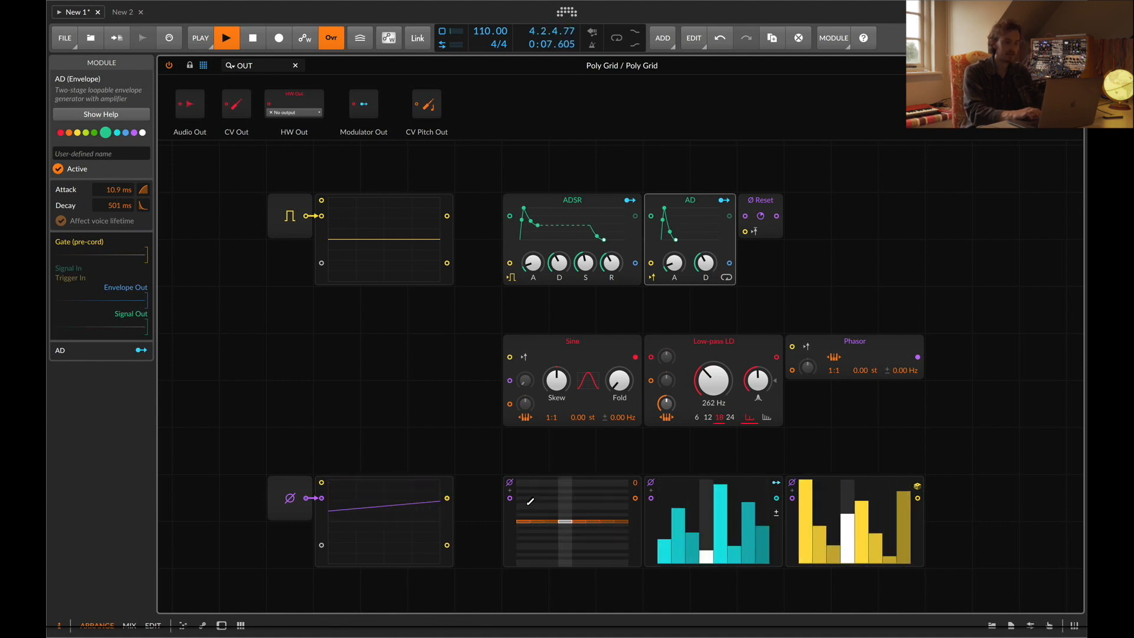
left_click(507, 518)
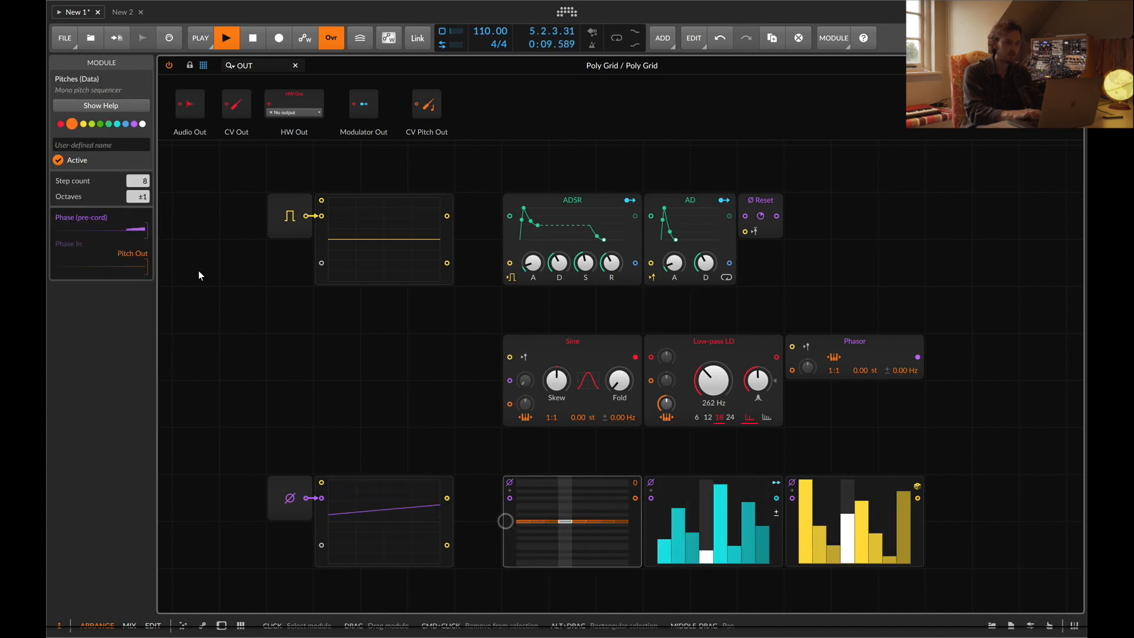
left_click(147, 182)
type("3")
key("Return")
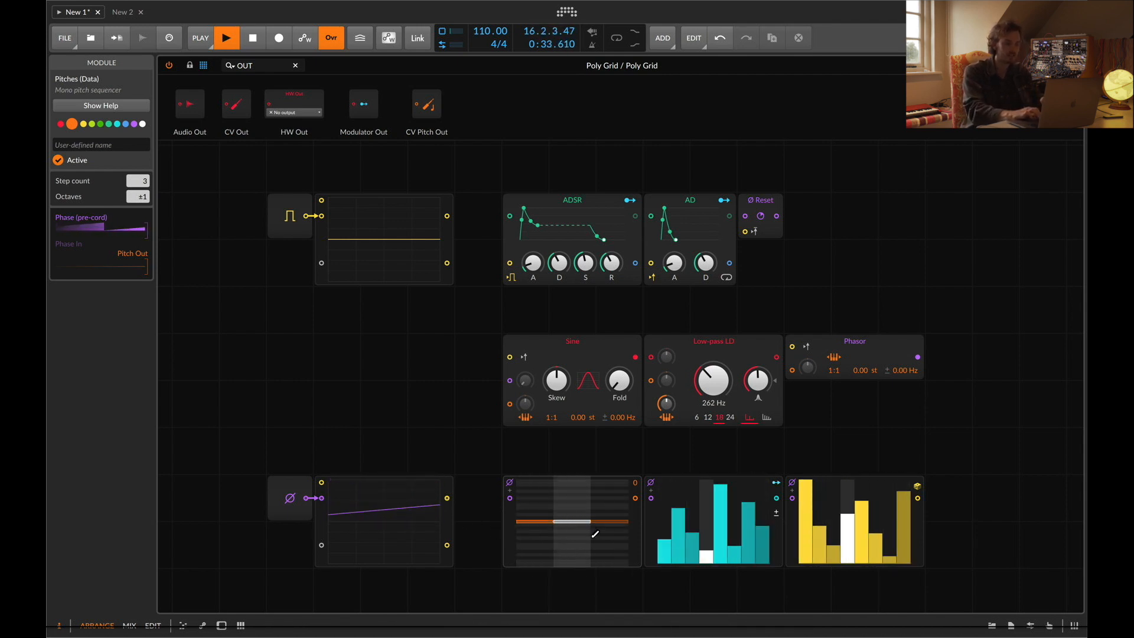
Show the device panel and set the Pitches sequencer's step count back to 8
left_click(291, 499)
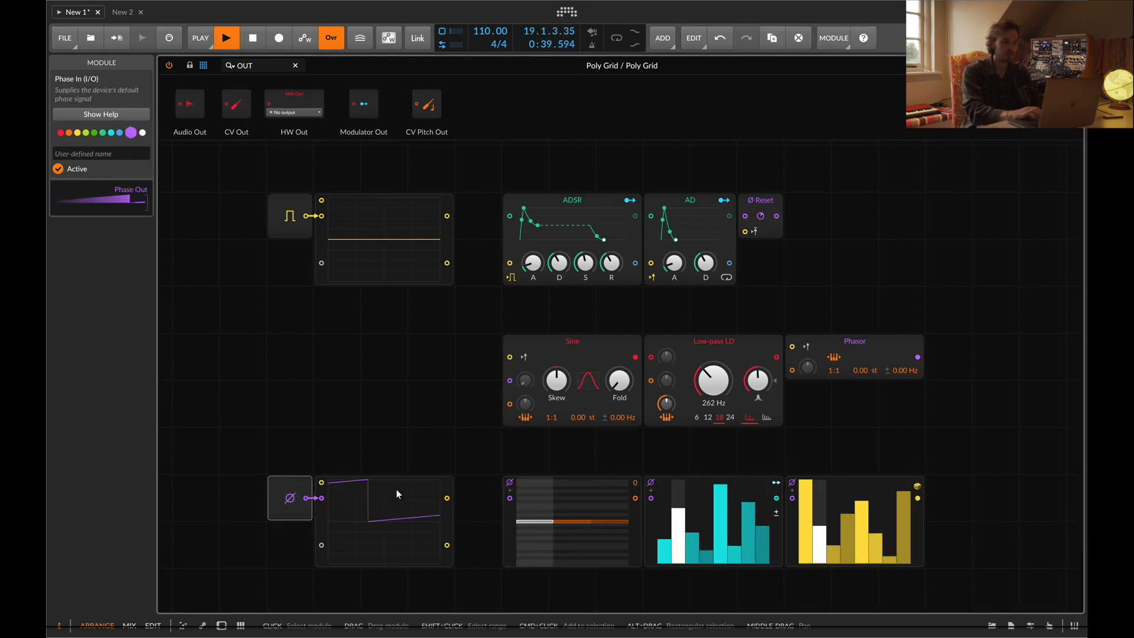
key("d")
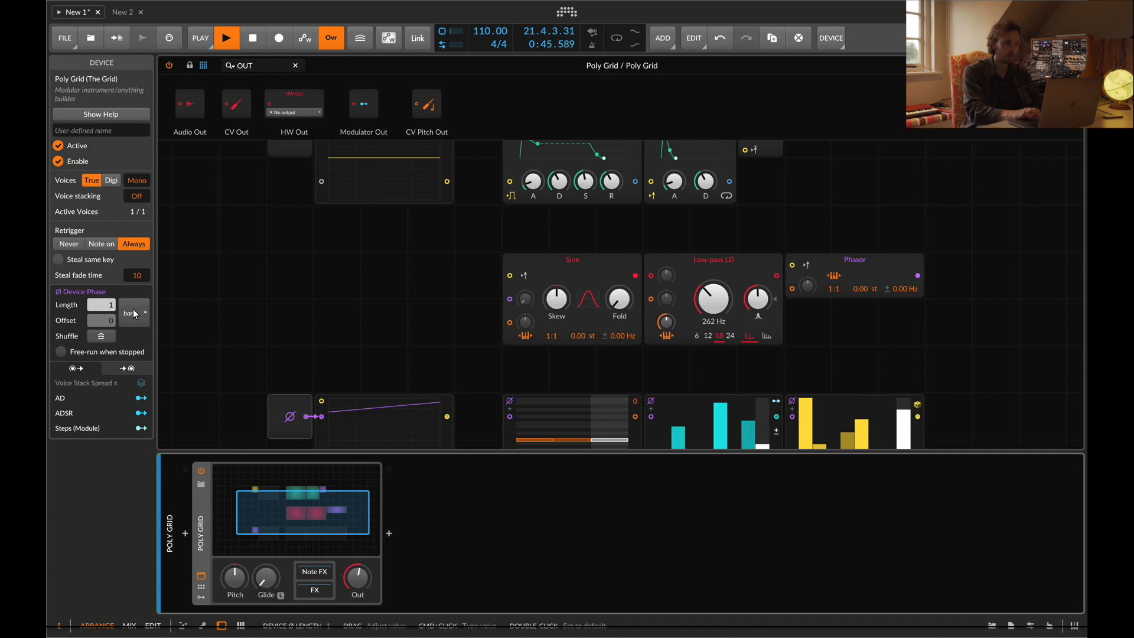
scroll(395, 372, "down", 3)
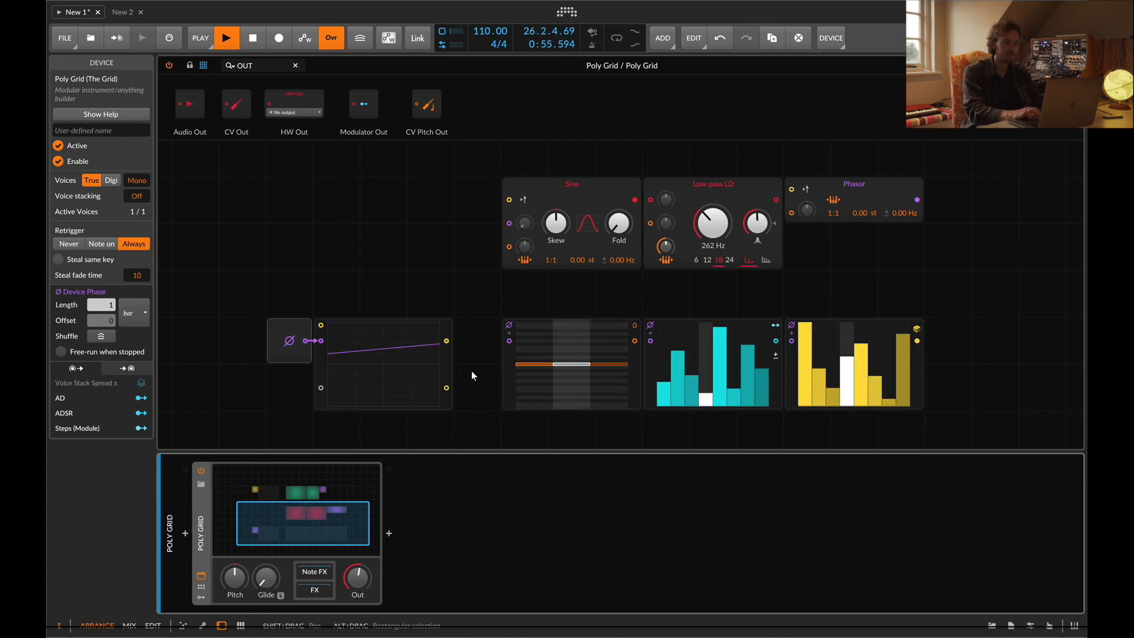
left_click(510, 371)
double_click(142, 181)
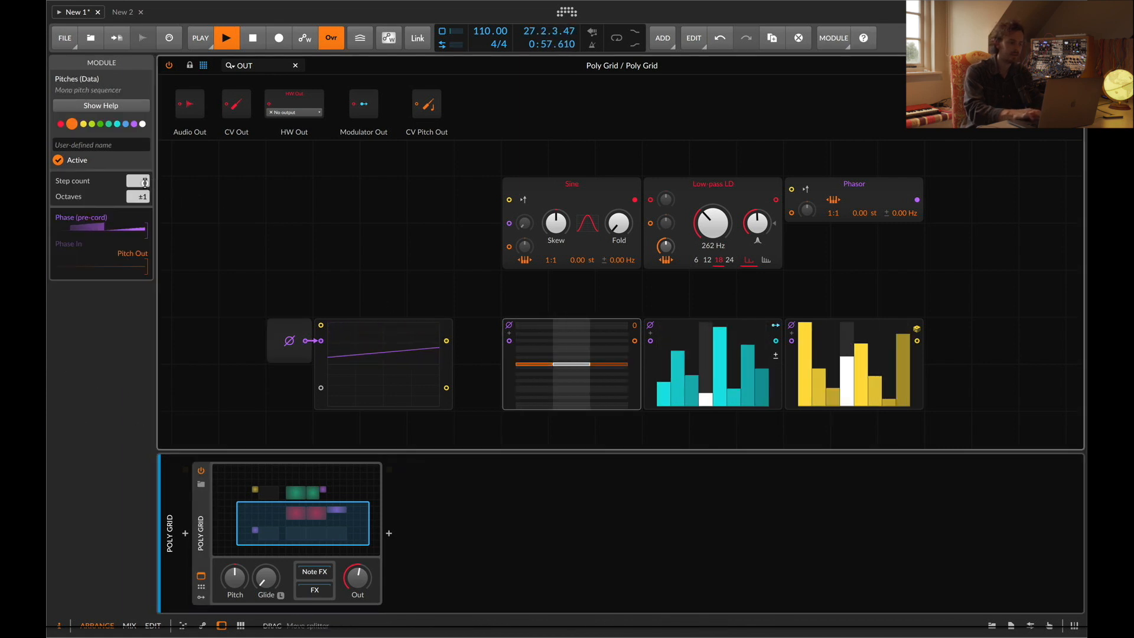
type("8")
key("Return")
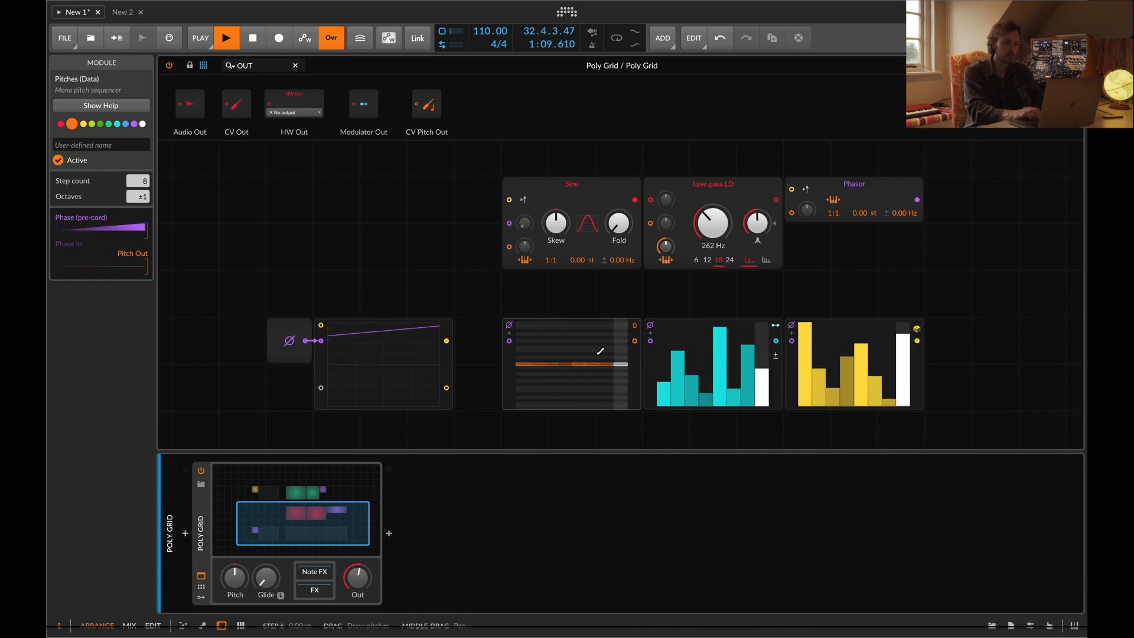
Search modules for "pit" and place a Pitch In module at the start of the middle row
scroll(600, 351, "up", 3)
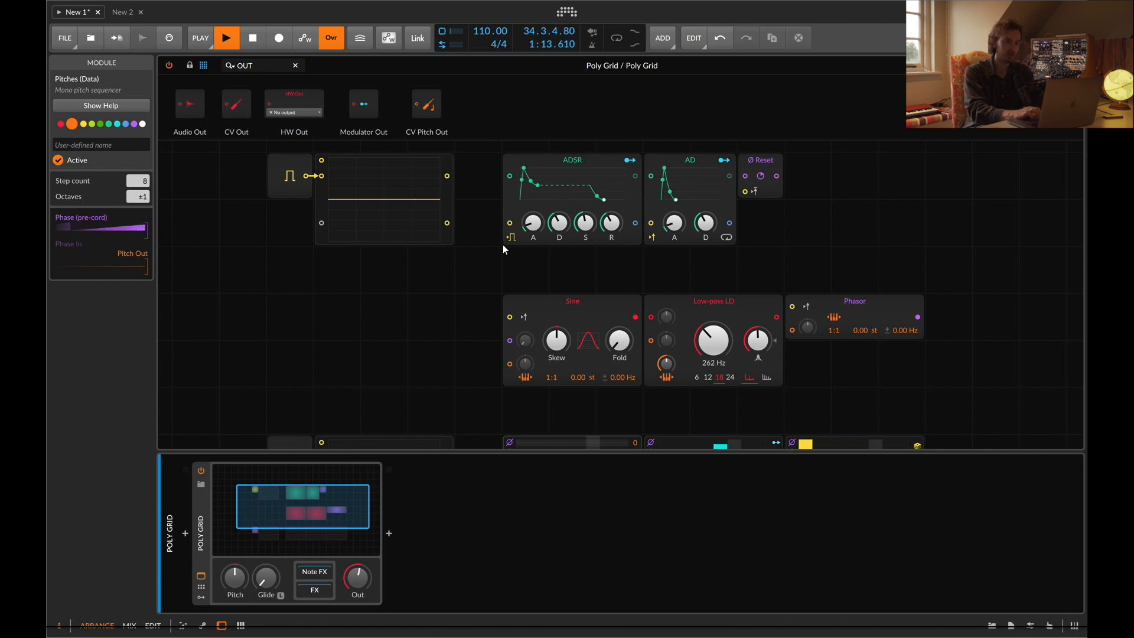
scroll(367, 261, "down", 3)
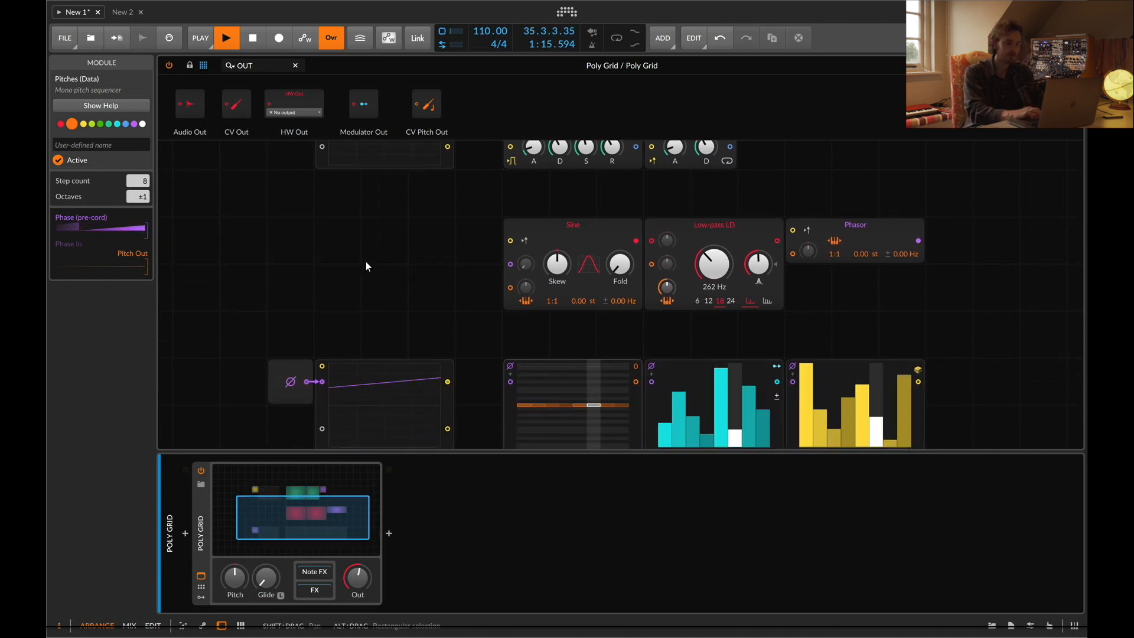
scroll(350, 258, "up", 2)
scroll(351, 258, "up", 1)
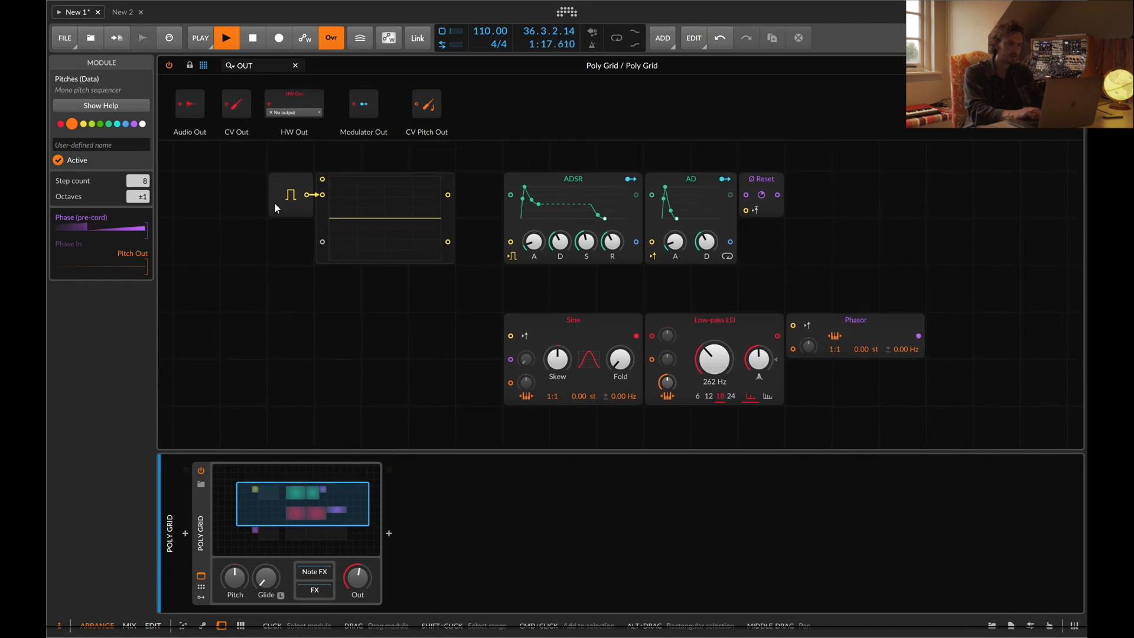
left_click(269, 67)
key("super+a")
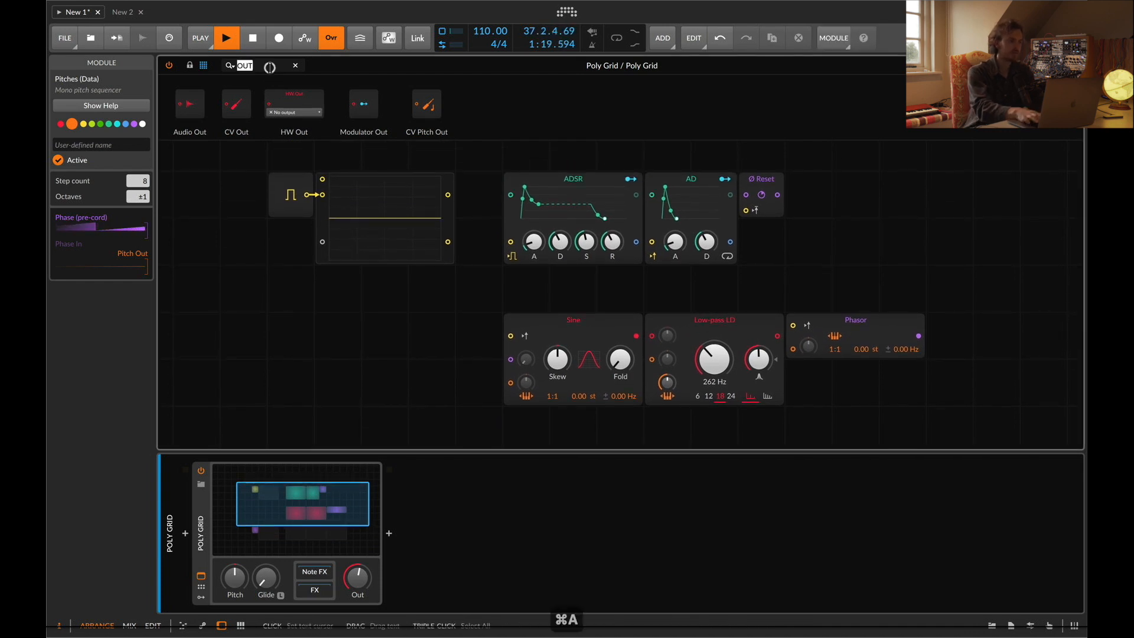
type("pit")
left_click_drag(178, 111, 288, 377)
left_click_drag(353, 237, 353, 374)
left_click_drag(282, 381, 280, 341)
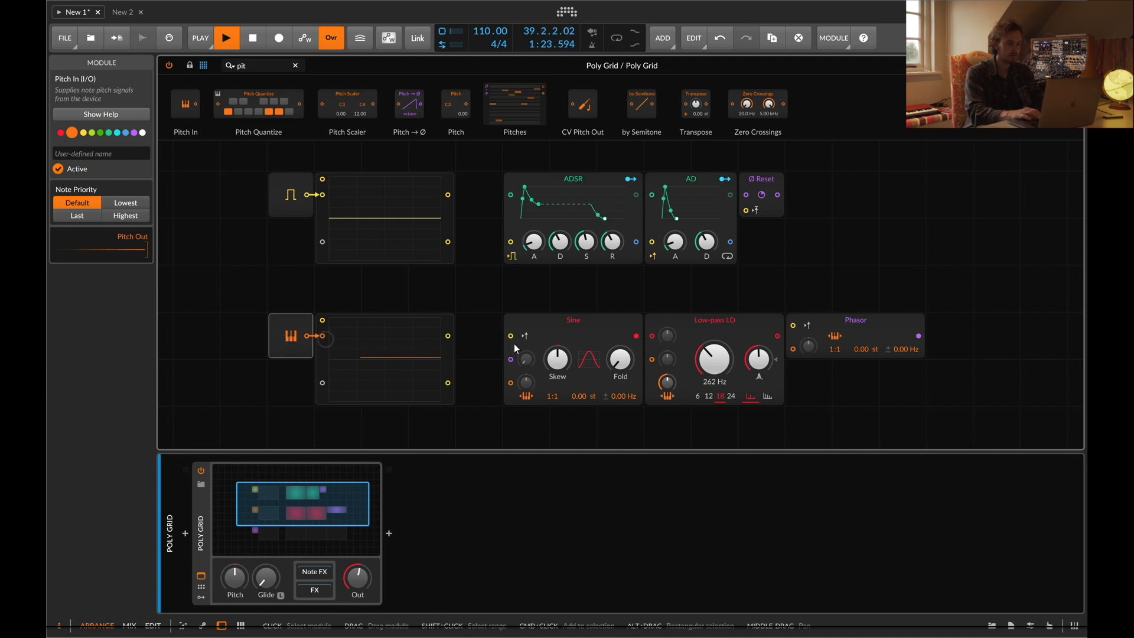
scroll(281, 300, "up", 1)
left_click_drag(680, 207, 779, 294)
key("BackSpace")
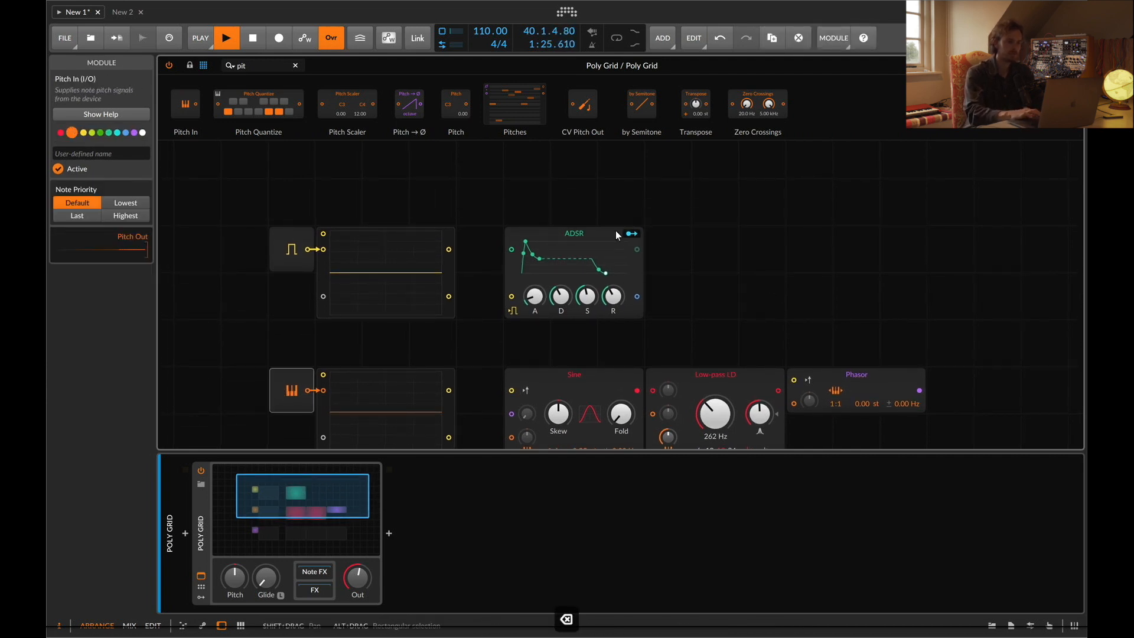
key("super+z")
Delete the ADSR and Reset modules, leaving the AD envelope in the top row
key("BackSpace")
left_click_drag(698, 259, 613, 233)
left_click(757, 234)
key("BackSpace")
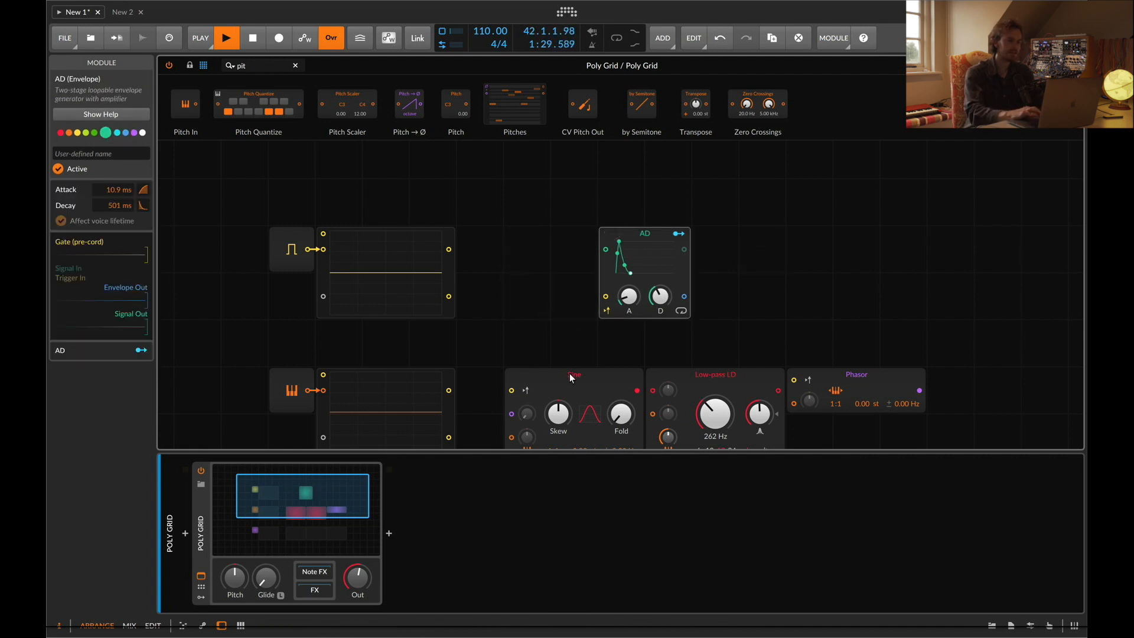
Place a copy of the Sine oscillator in the top row between the gate module and the AD envelope
left_click(534, 242)
left_click_drag(499, 376, 530, 302)
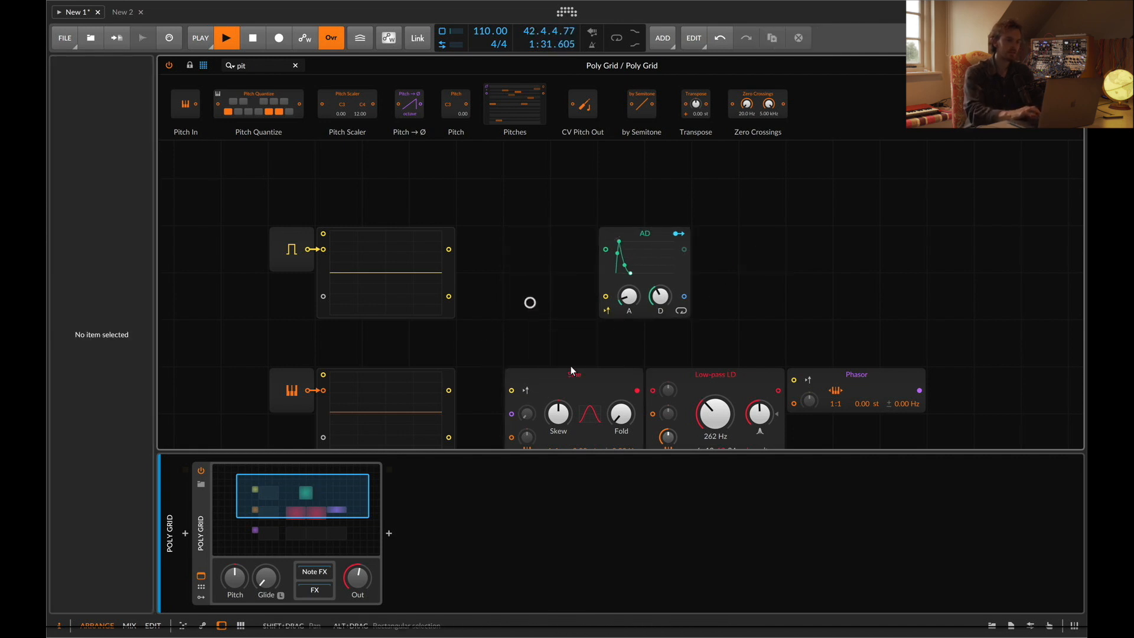
left_click_drag(572, 371, 530, 243)
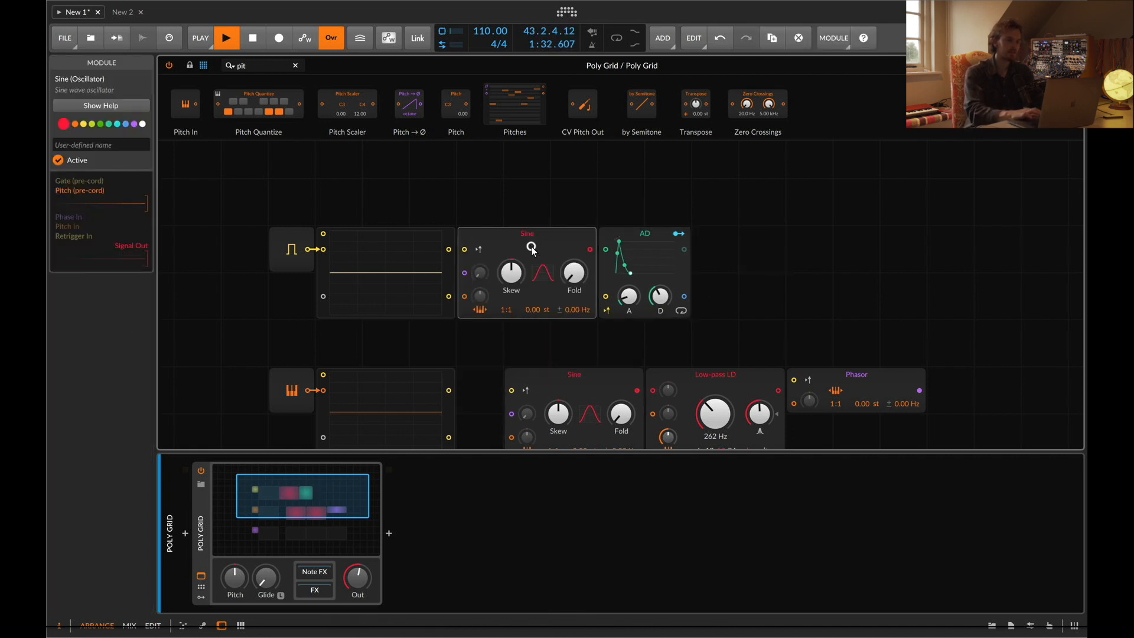
Search modules for "out" and place an Audio Out module after the AD envelope, wired into the chain
triple_click(260, 62)
type("out")
left_click_drag(203, 106, 715, 248)
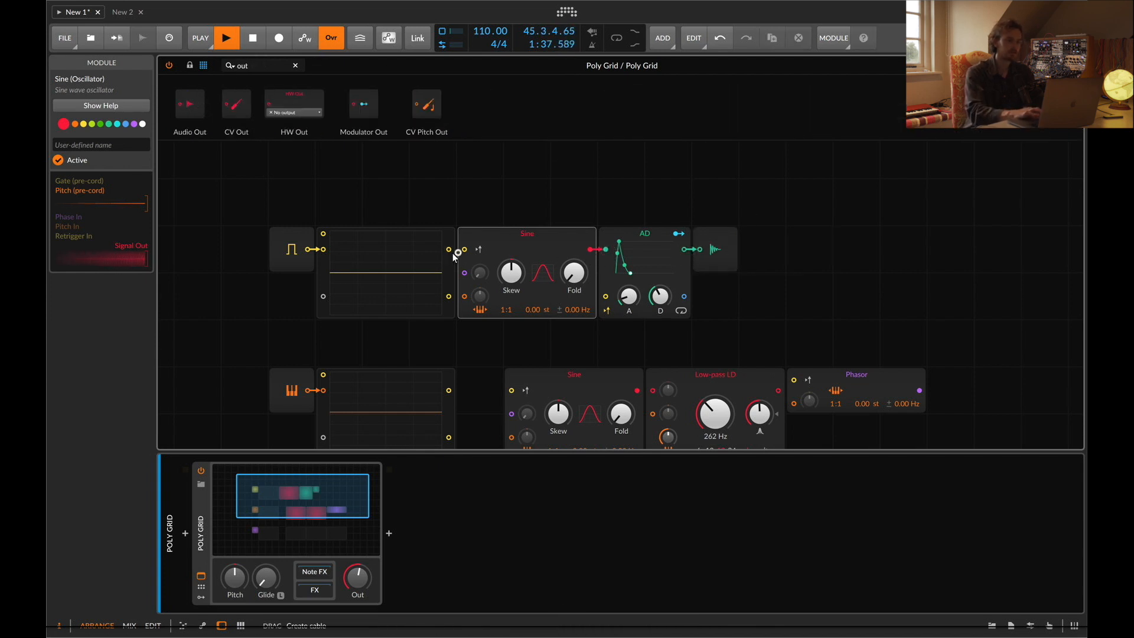
Try wiring the top oscilloscope's output into the Sine oscillator's input, then undo it
left_click_drag(455, 253, 465, 248)
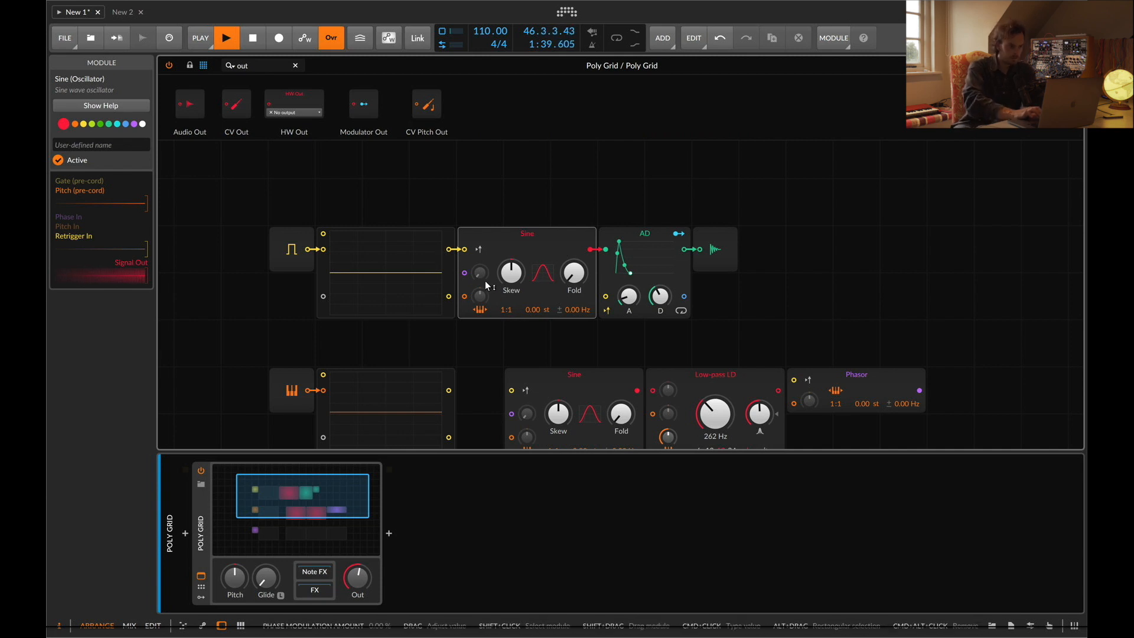
key("ctrl+z")
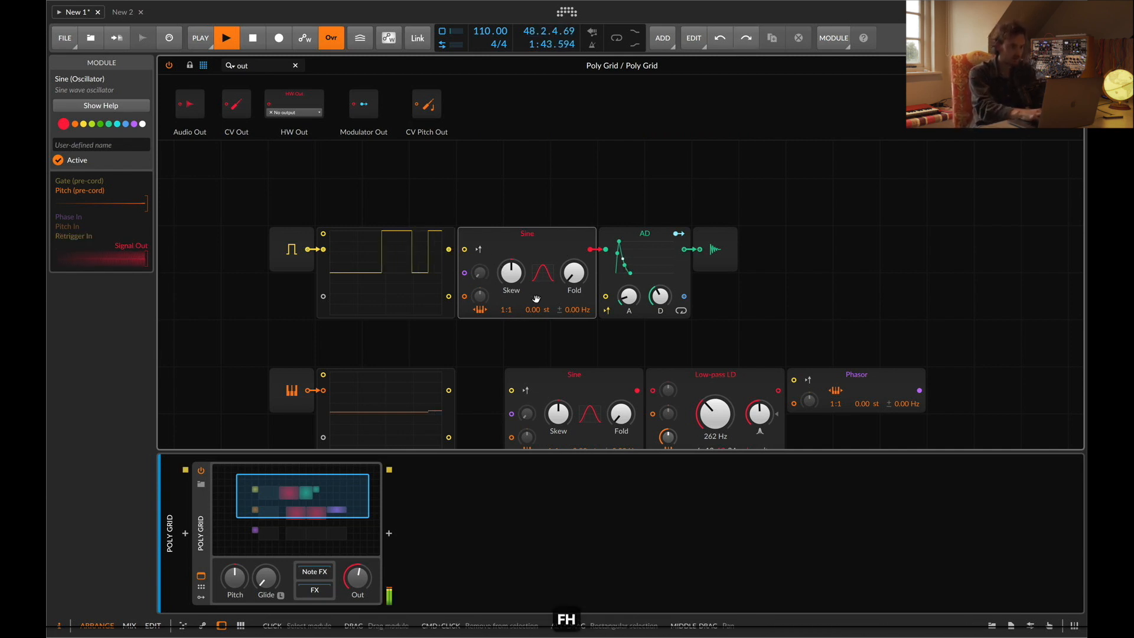
Play a series of notes to test the gate signal on the top oscilloscope
key("j")
key("k")
key("l")
key("a")
key("k")
key("j")
key("h")
key("s")
key("g")
key("a")
key("j")
key("d")
key("h")
key("f")
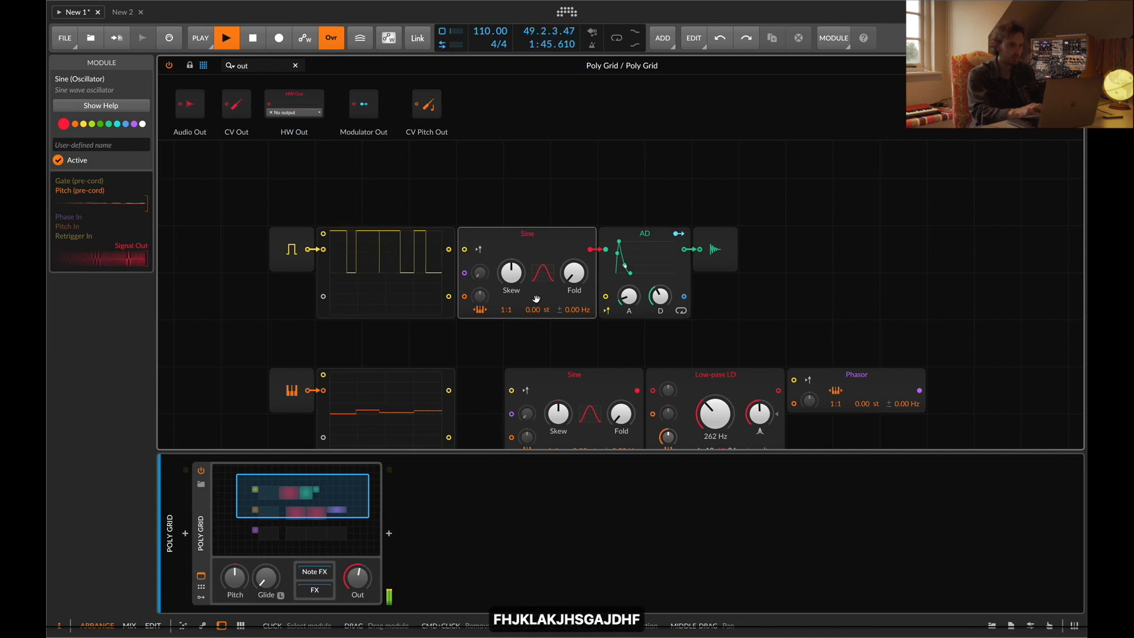
key("g")
key("g")
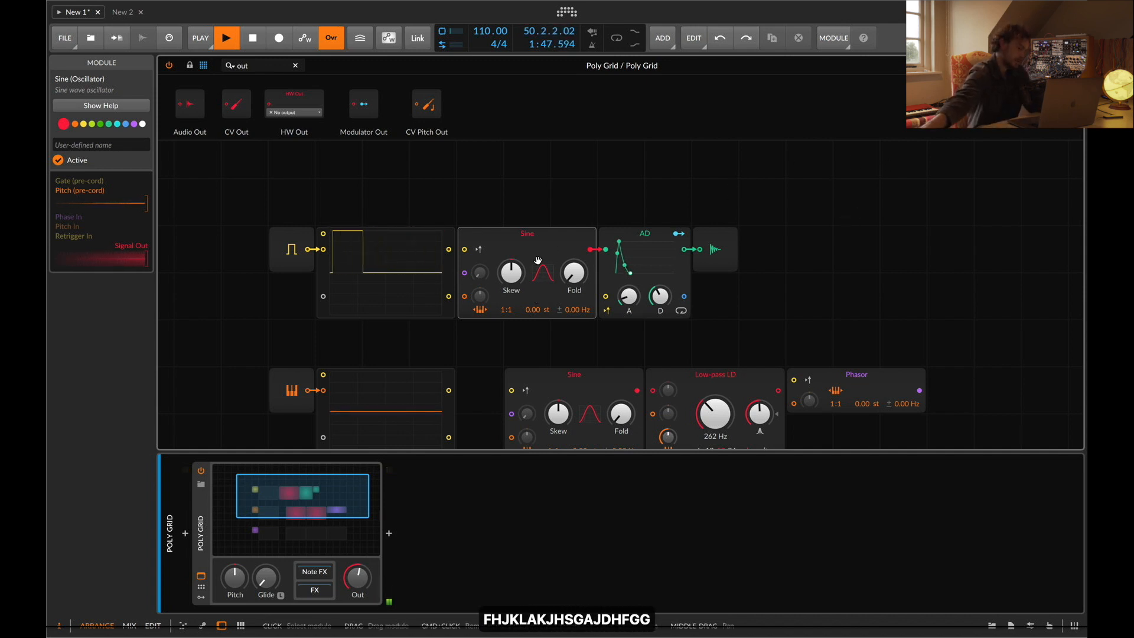
key("g")
key("g")
key("g")
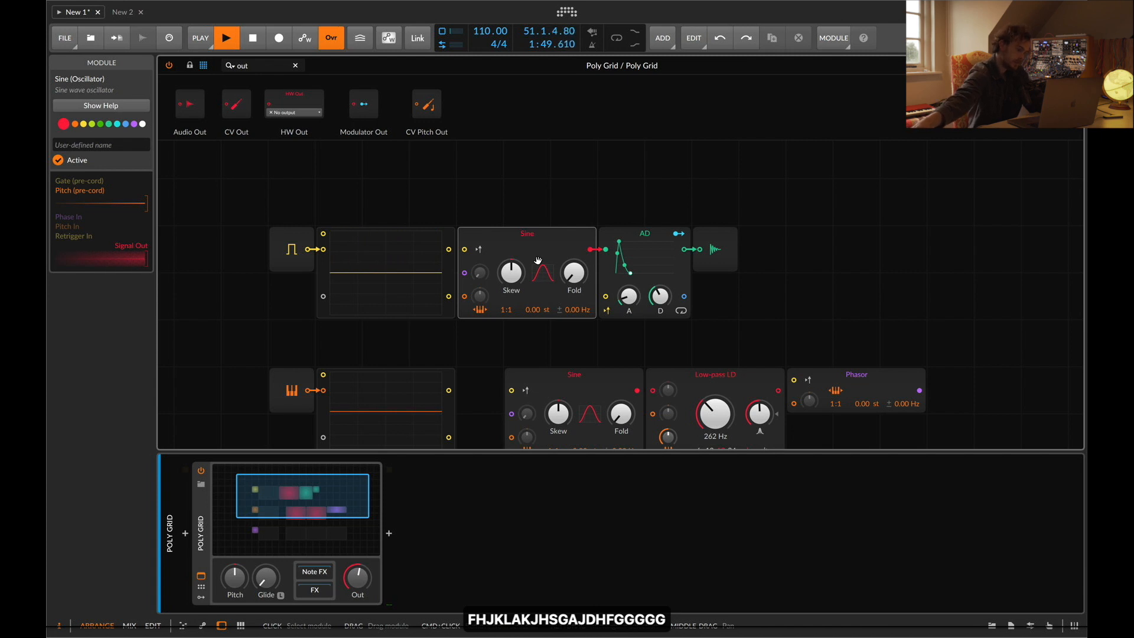
key("g")
key("g")
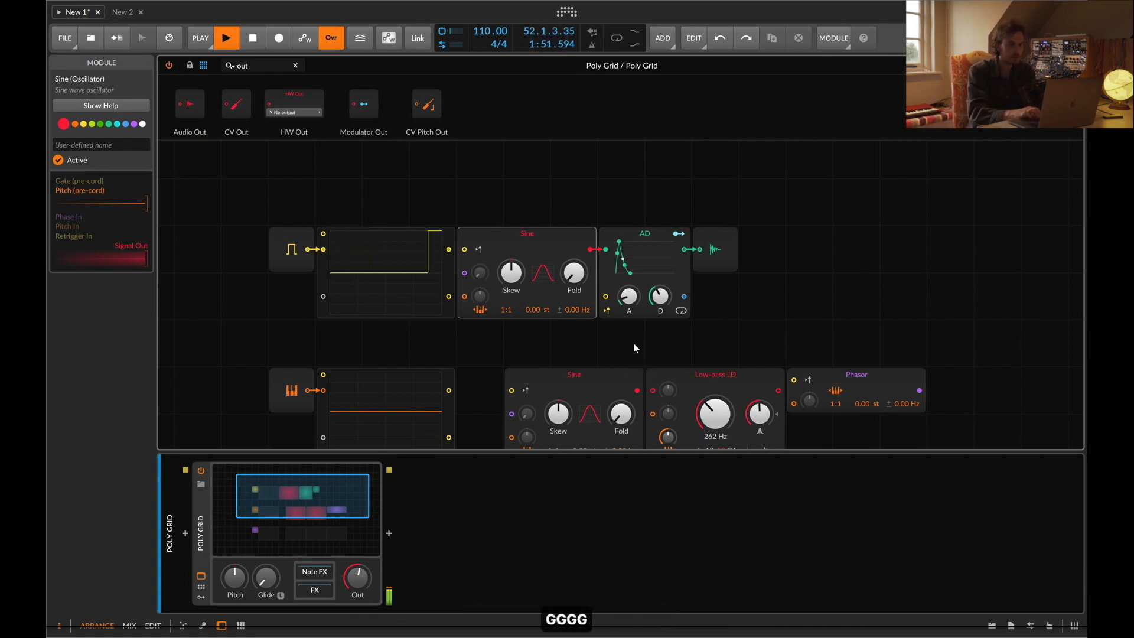
key("g")
key("g")
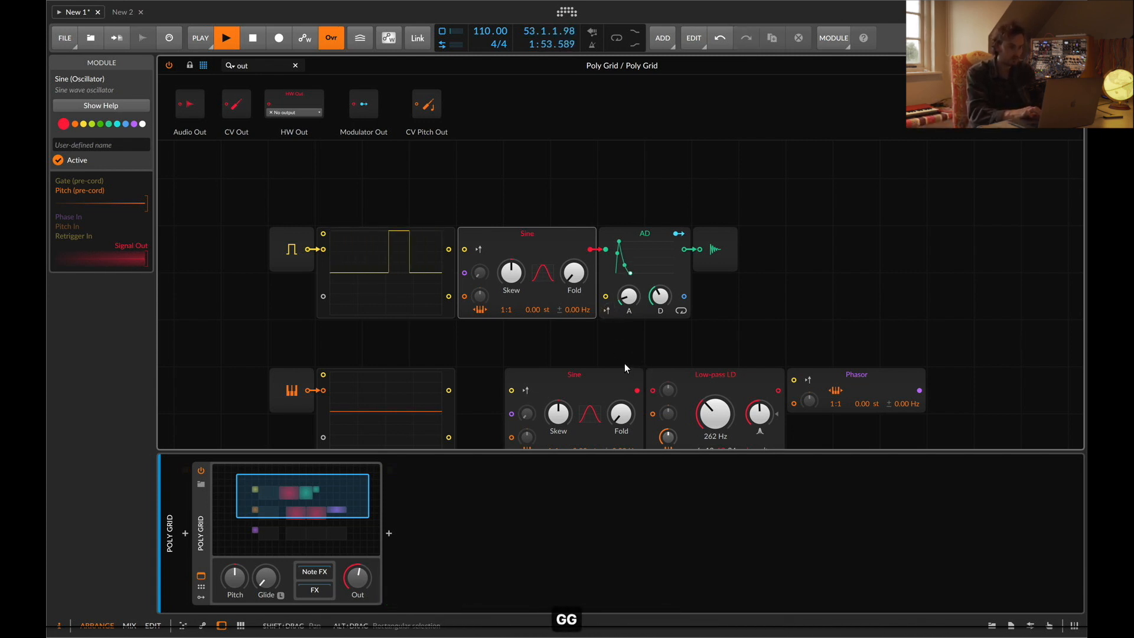
key("g")
key("g")
key("g")
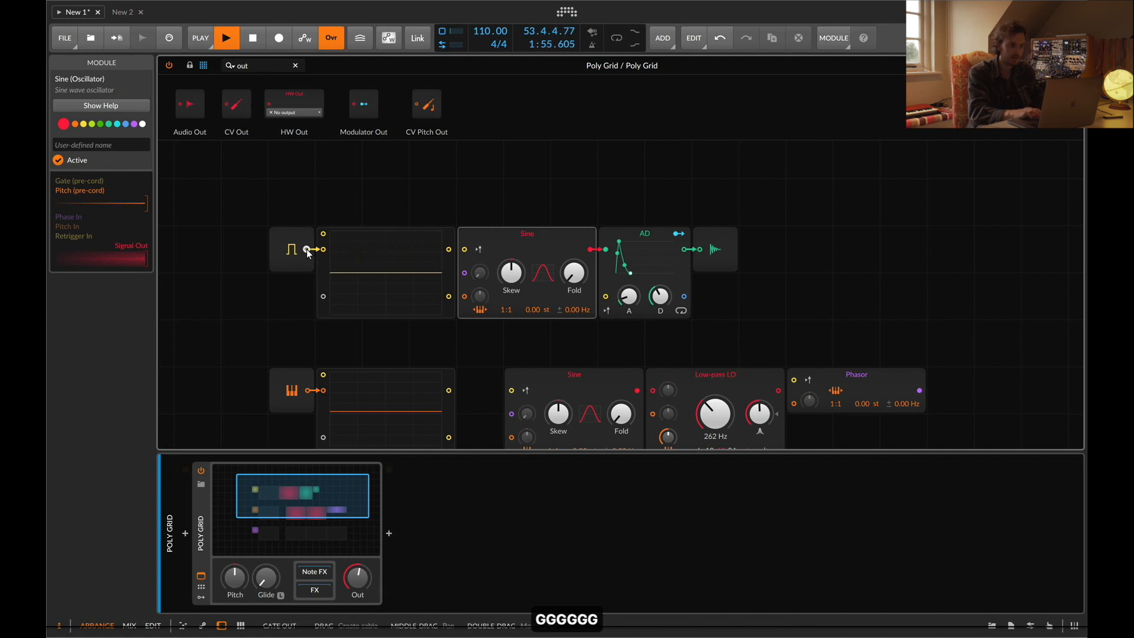
Wire the Gate In output straight to the AD envelope's gate input and move the Gate In module further left
left_click_drag(306, 249, 604, 297)
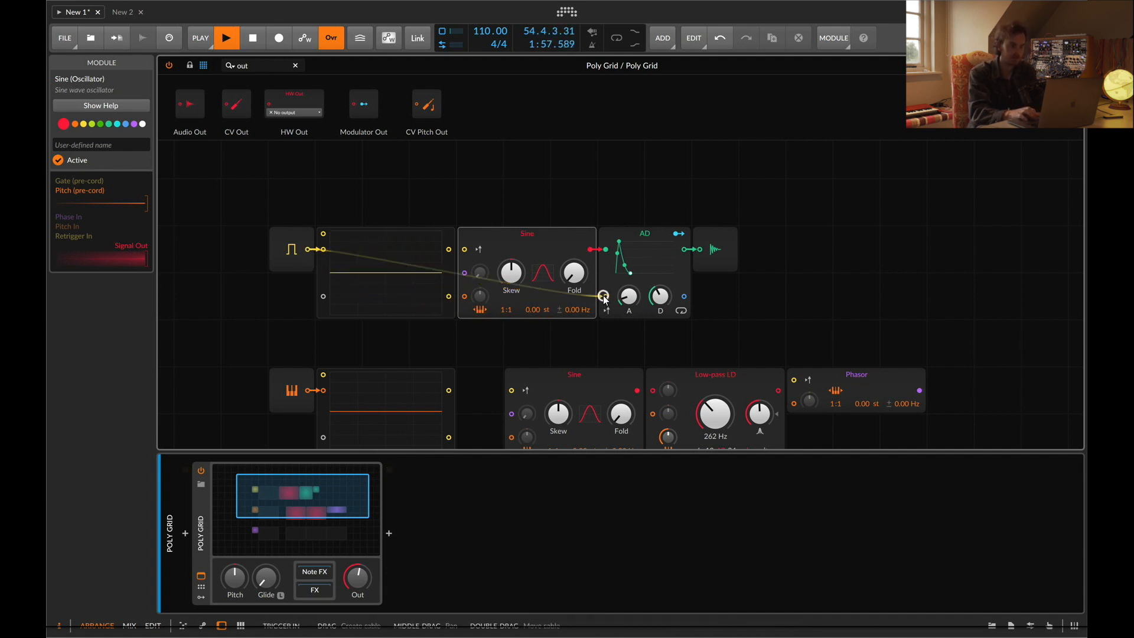
key("g")
key("g")
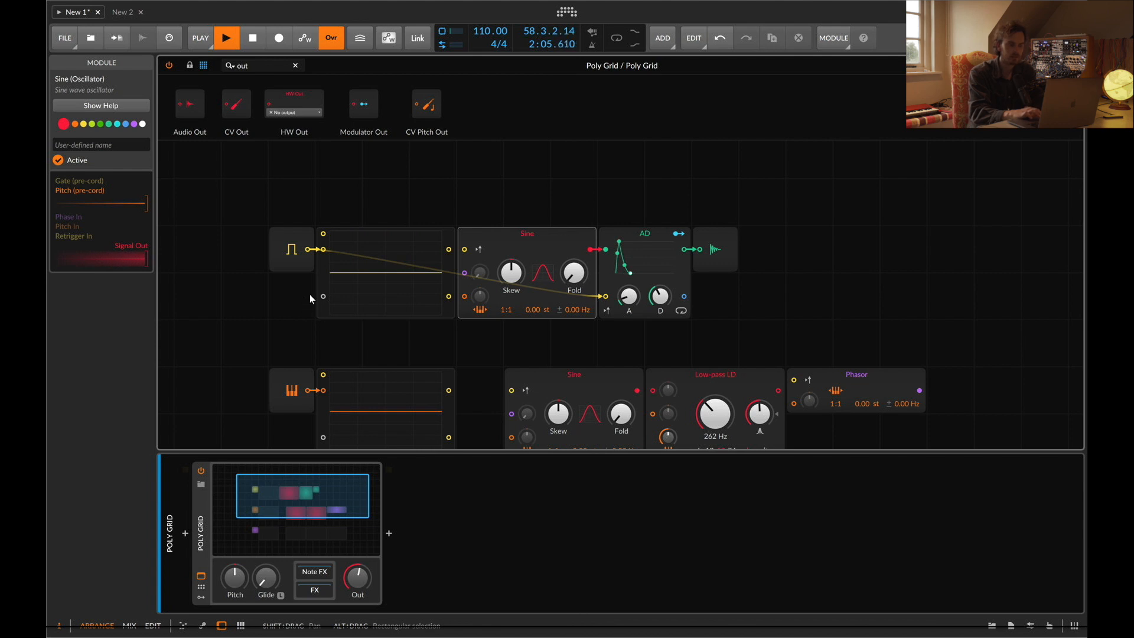
mouse_move(301, 270)
left_mouse_down()
mouse_move(223, 260)
mouse_move(307, 259)
left_mouse_up()
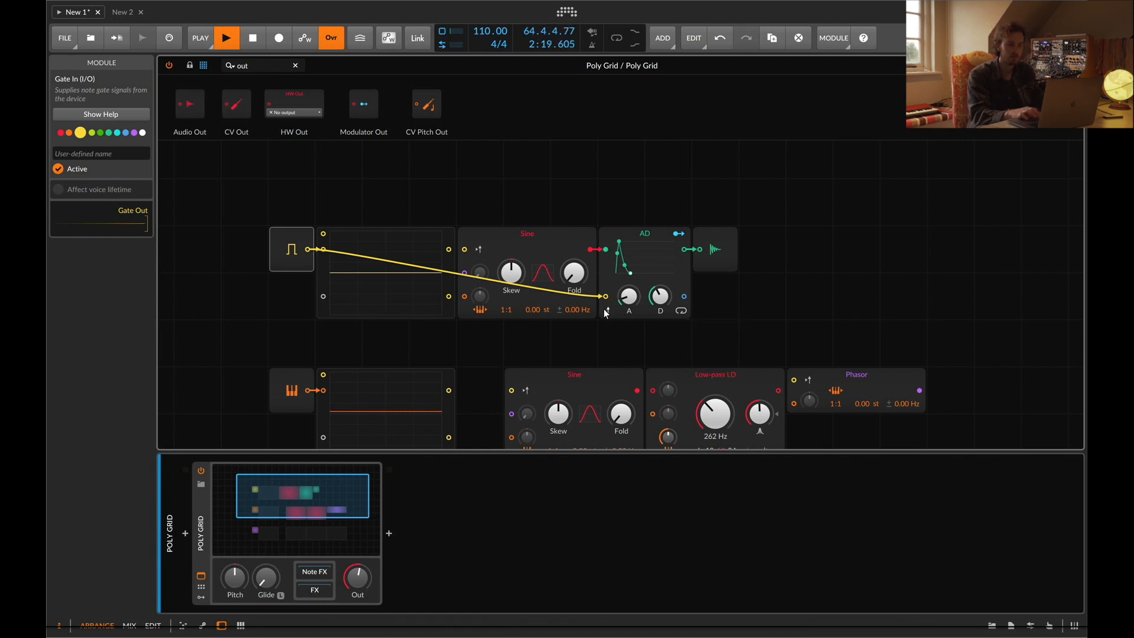
left_click_drag(296, 249, 248, 255)
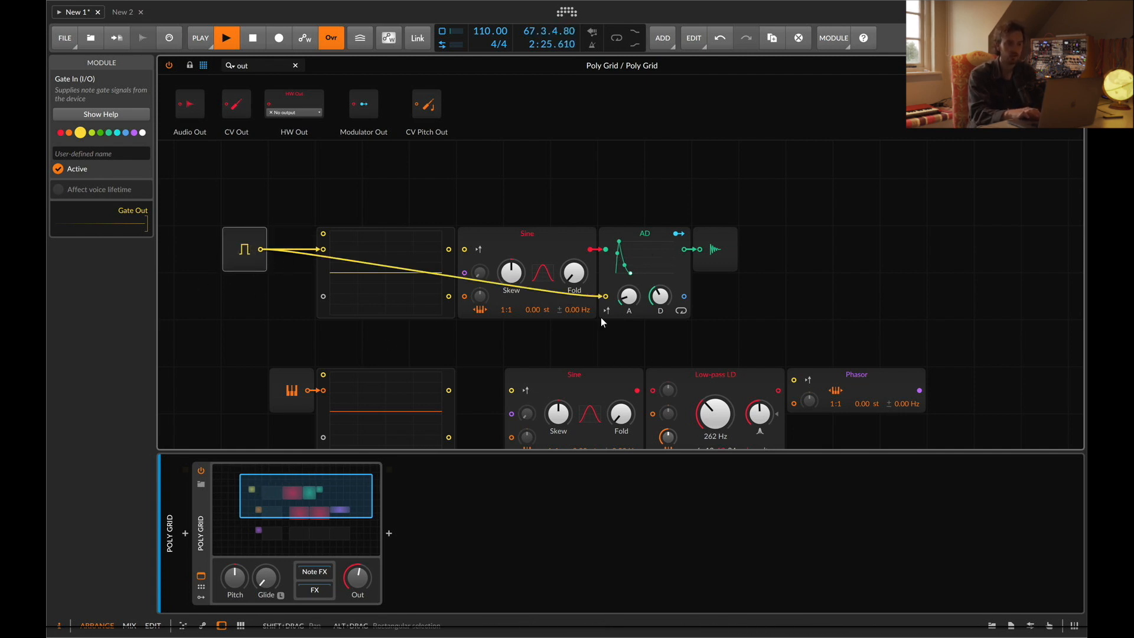
Search modules for "LOGIC" and shift the AD envelope and Audio Out to the right to make space
key("BackSpace")
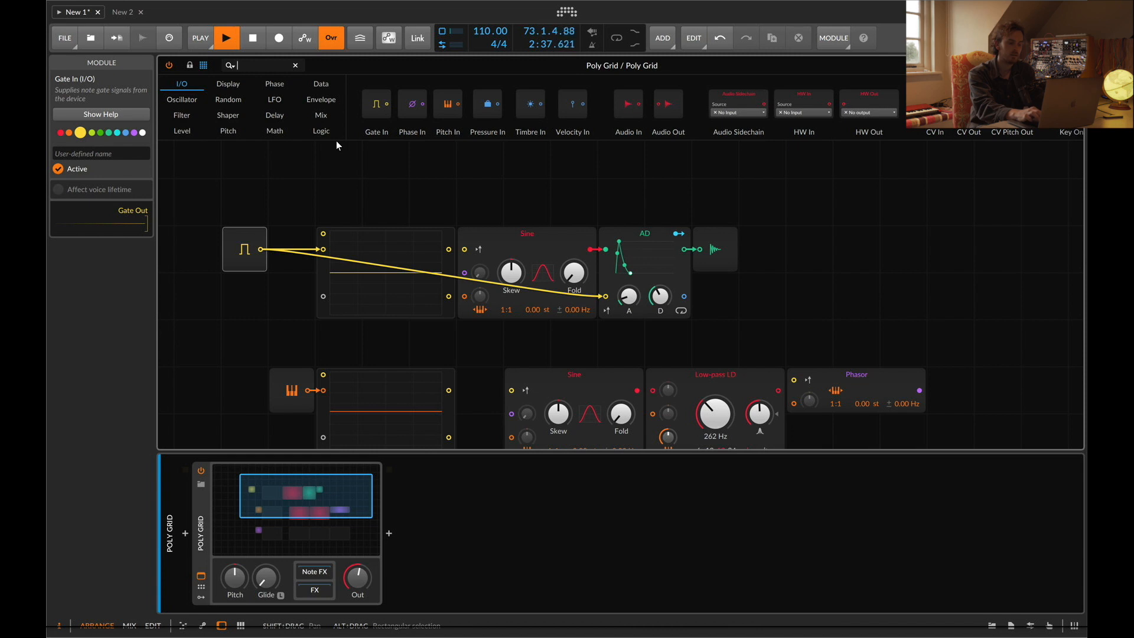
type("LOGIC")
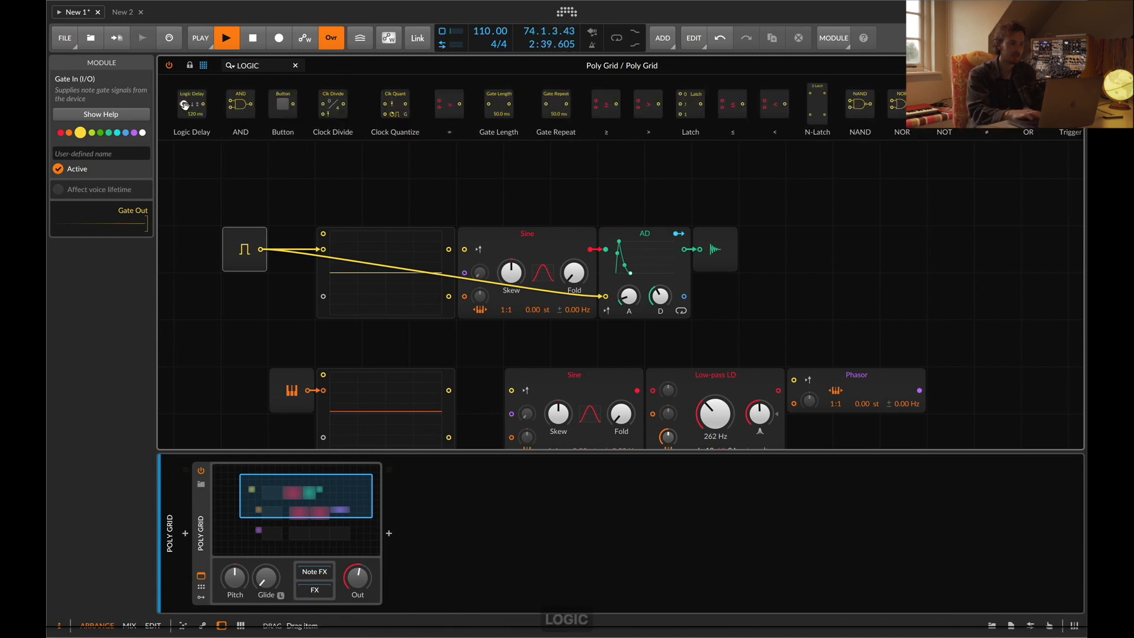
left_click_drag(311, 283, 263, 254)
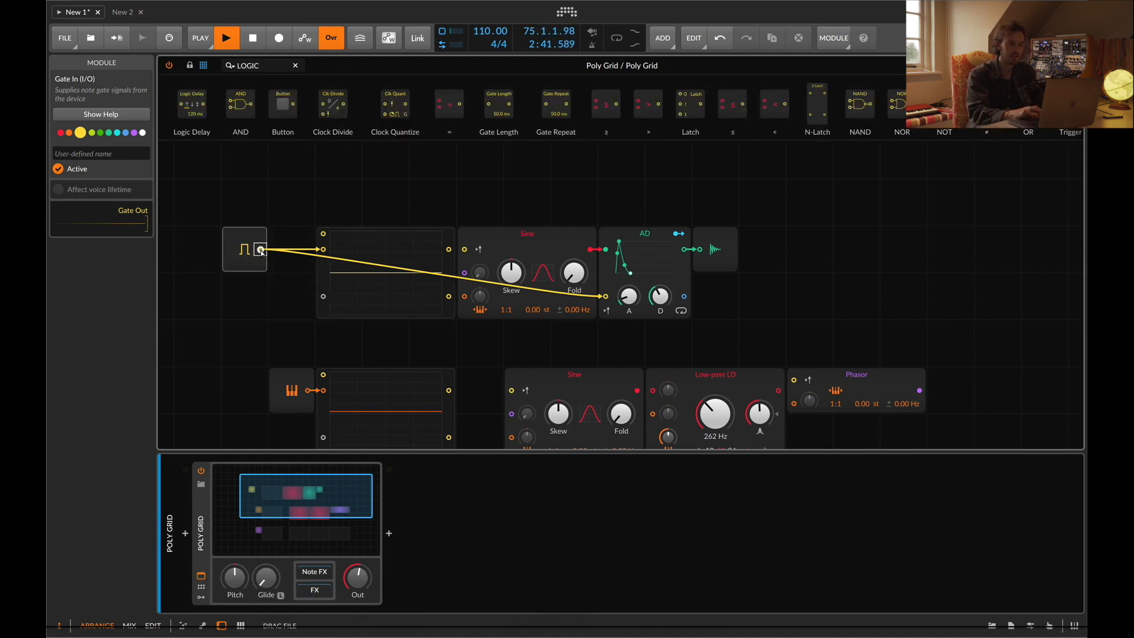
left_click_drag(658, 177, 749, 307)
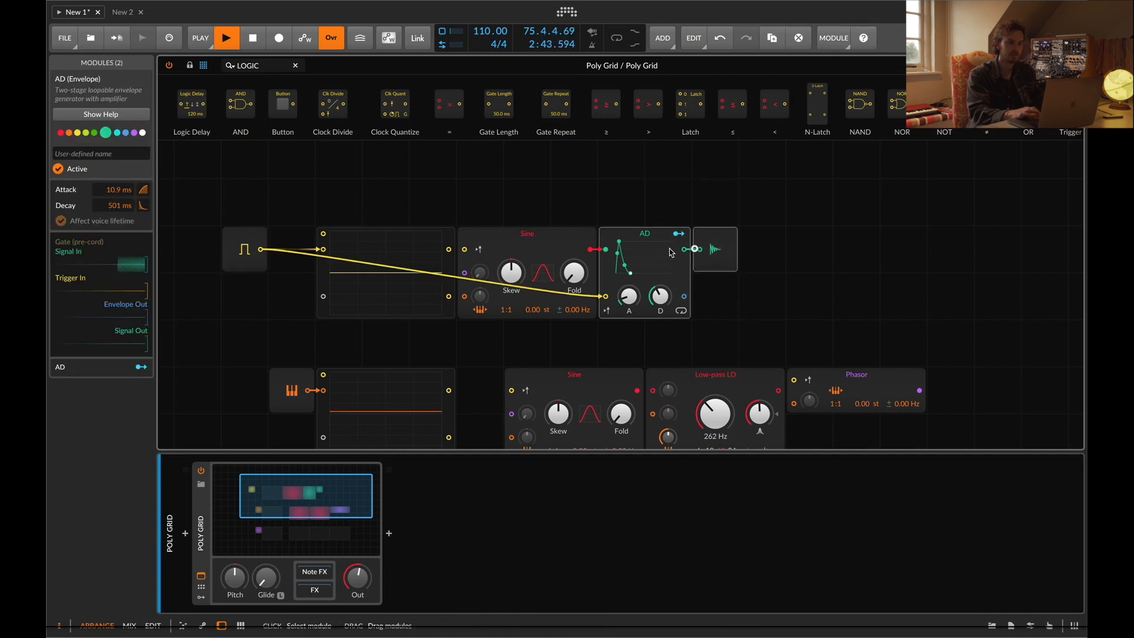
left_click_drag(634, 252, 728, 252)
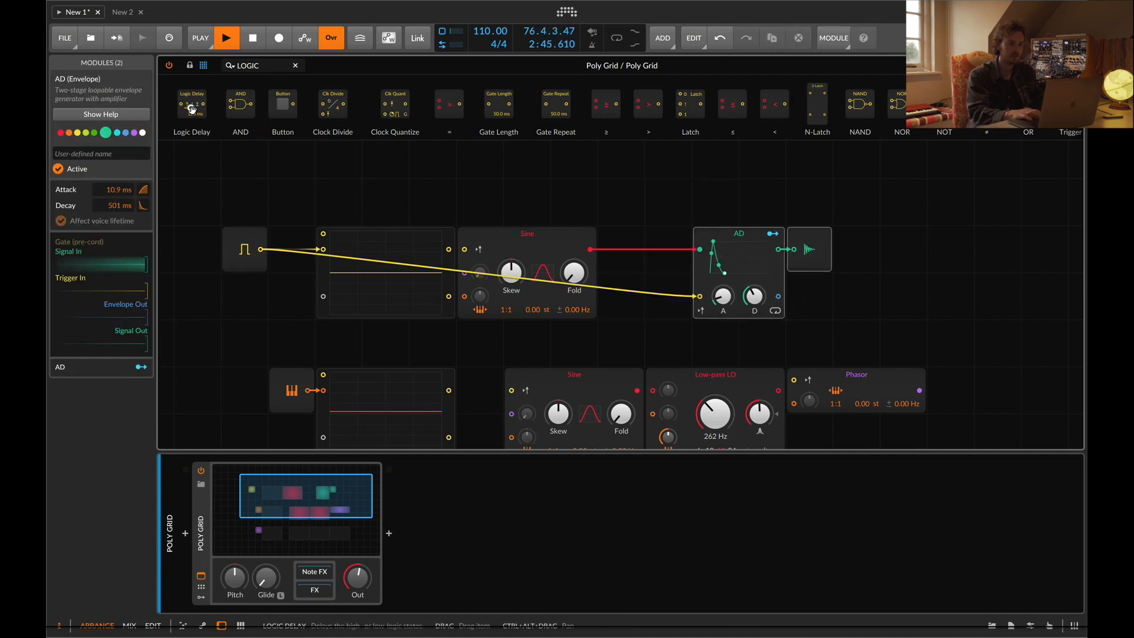
left_click_drag(704, 298, 673, 308)
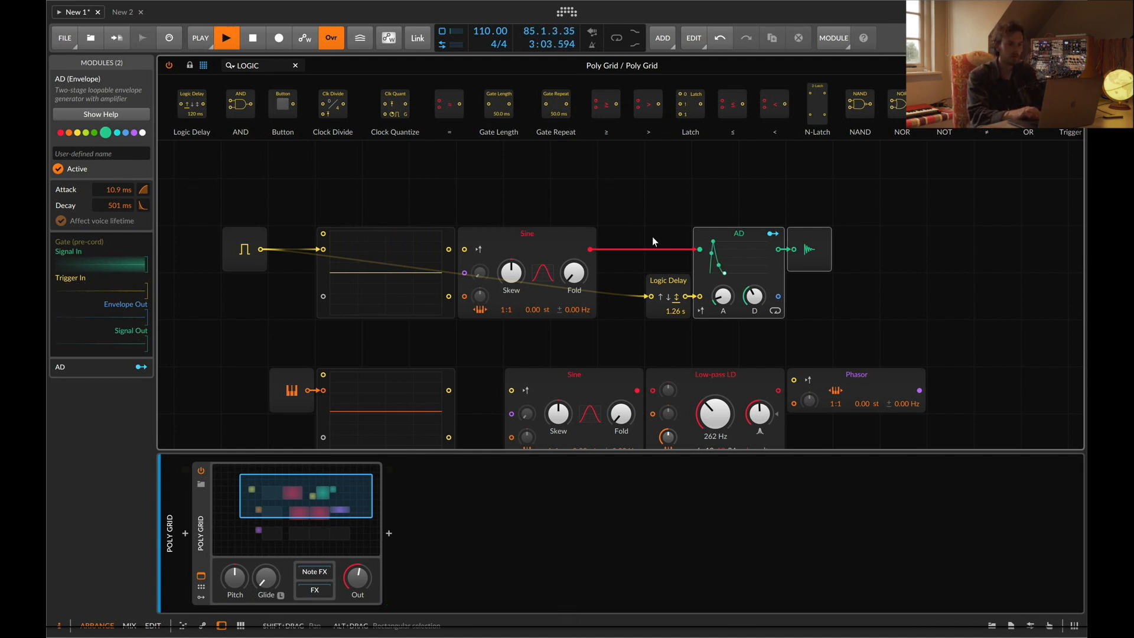
left_click(676, 282)
key("Delete")
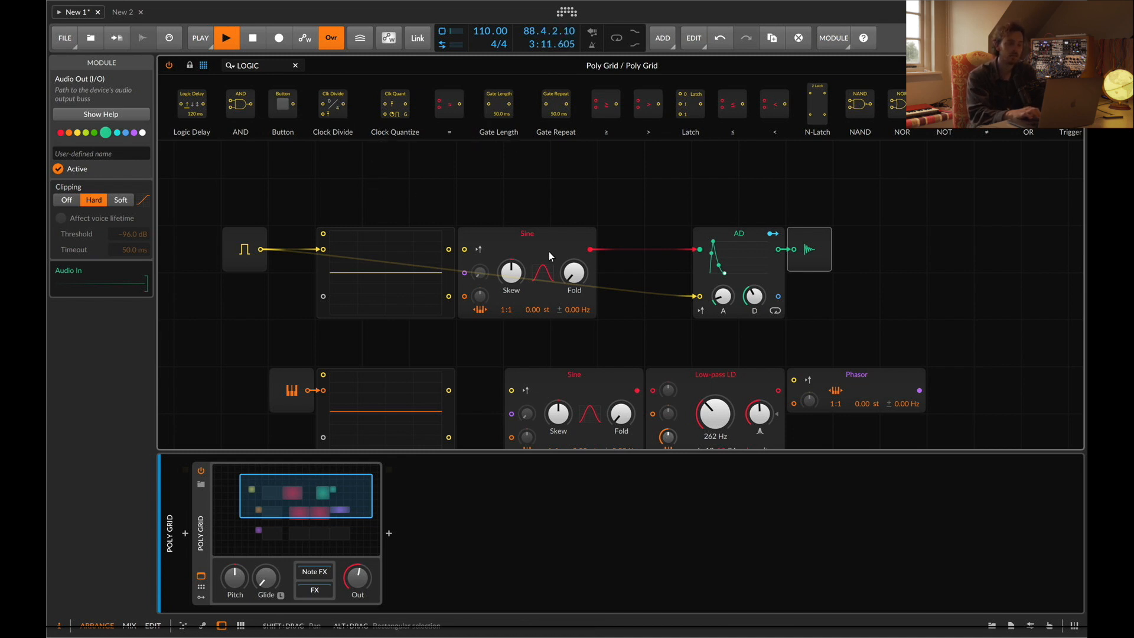
Shift the AD envelope and Audio Out further right and insert a Clock Quantize module into the gate path below Gate In
left_click_drag(735, 207, 885, 256)
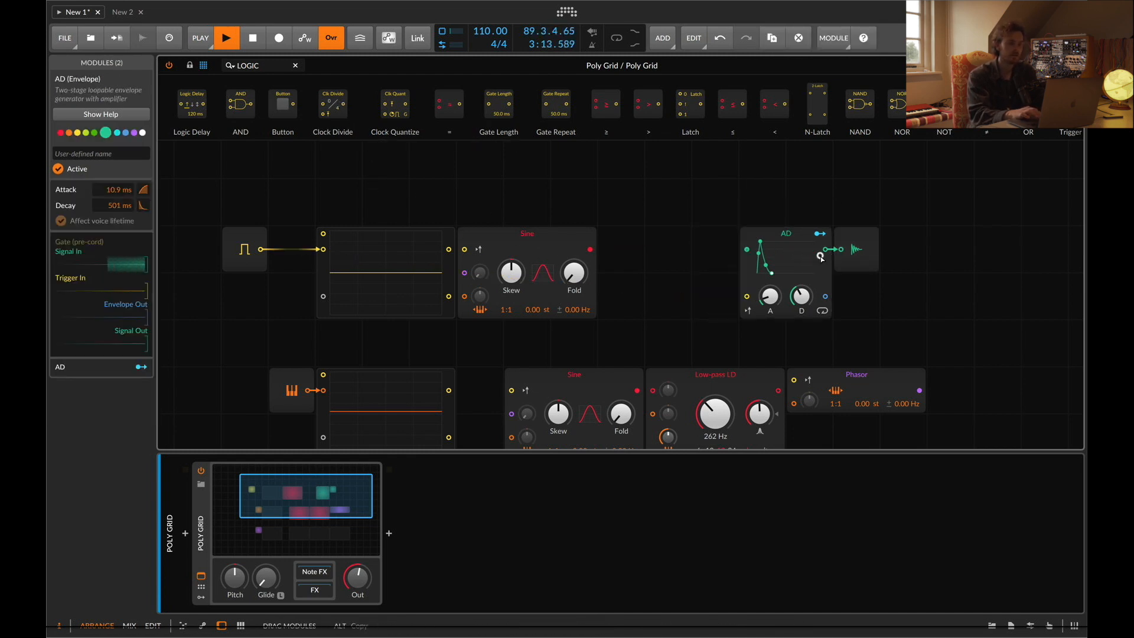
left_click_drag(378, 107, 379, 107)
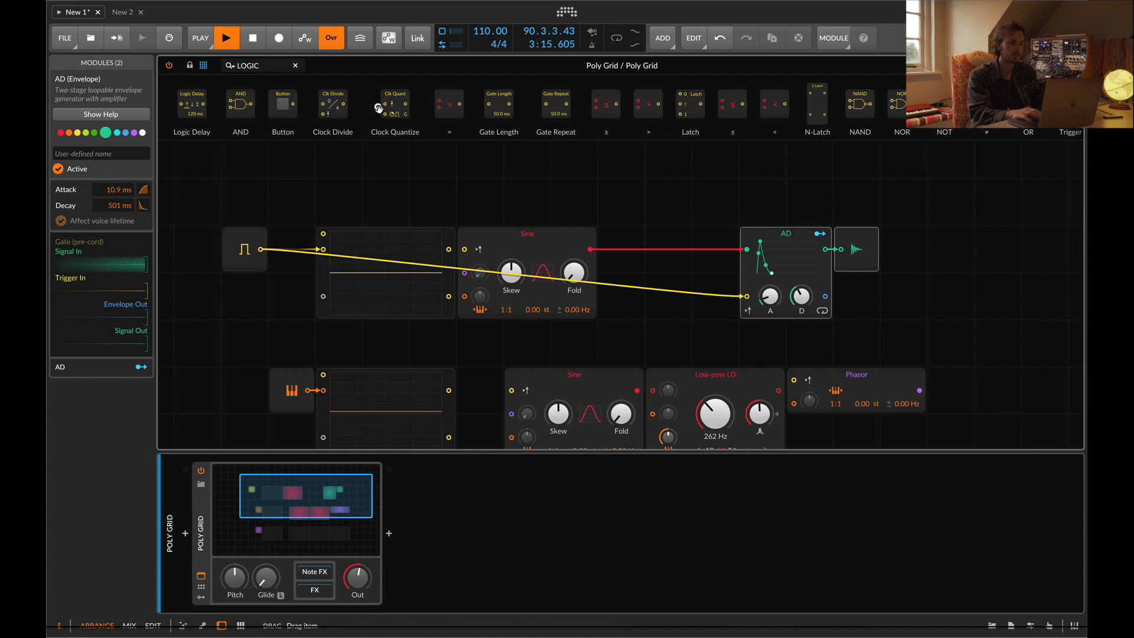
left_click_drag(723, 297, 288, 281)
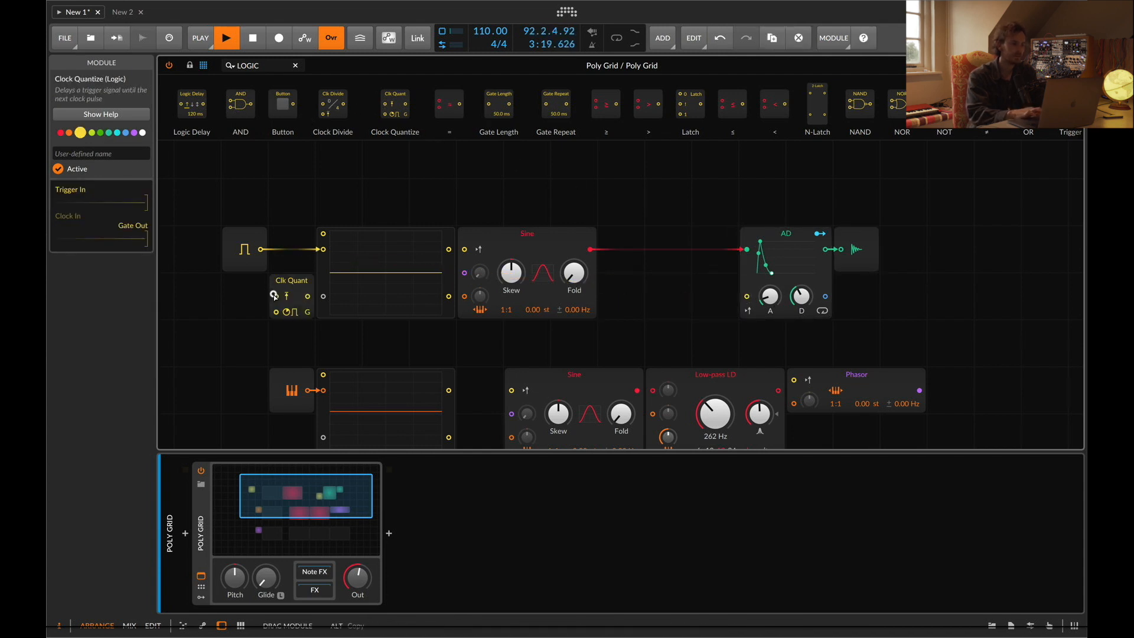
Move the top oscilloscope and Sine oscillator up one row above the gate path
left_click(381, 260)
left_click_drag(398, 212, 397, 130)
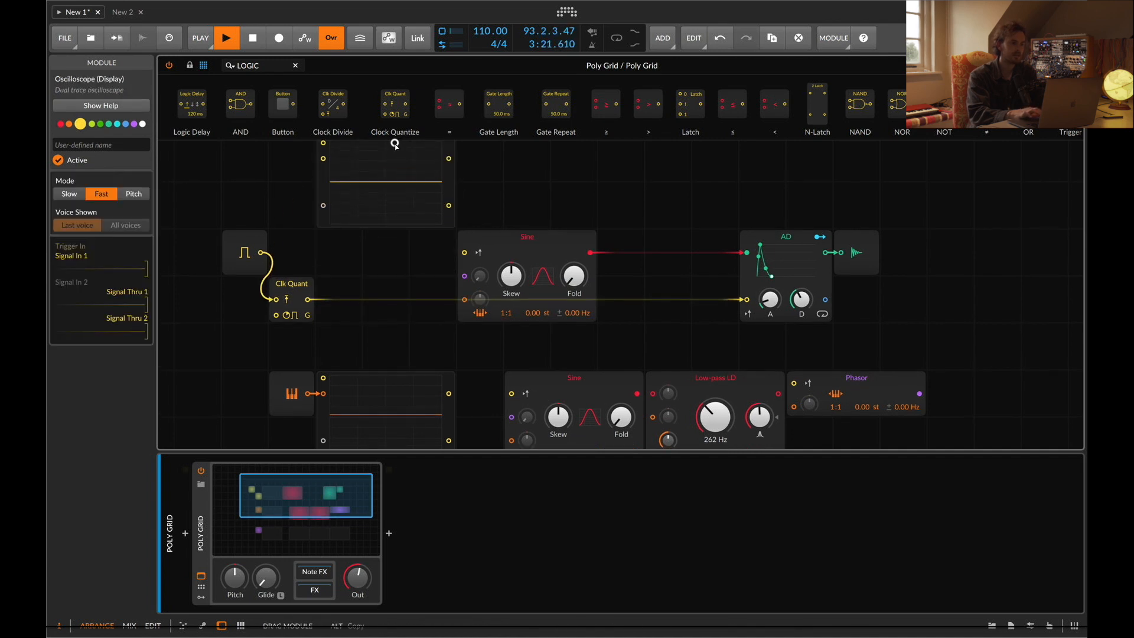
left_click_drag(484, 285, 483, 200)
left_click(820, 291)
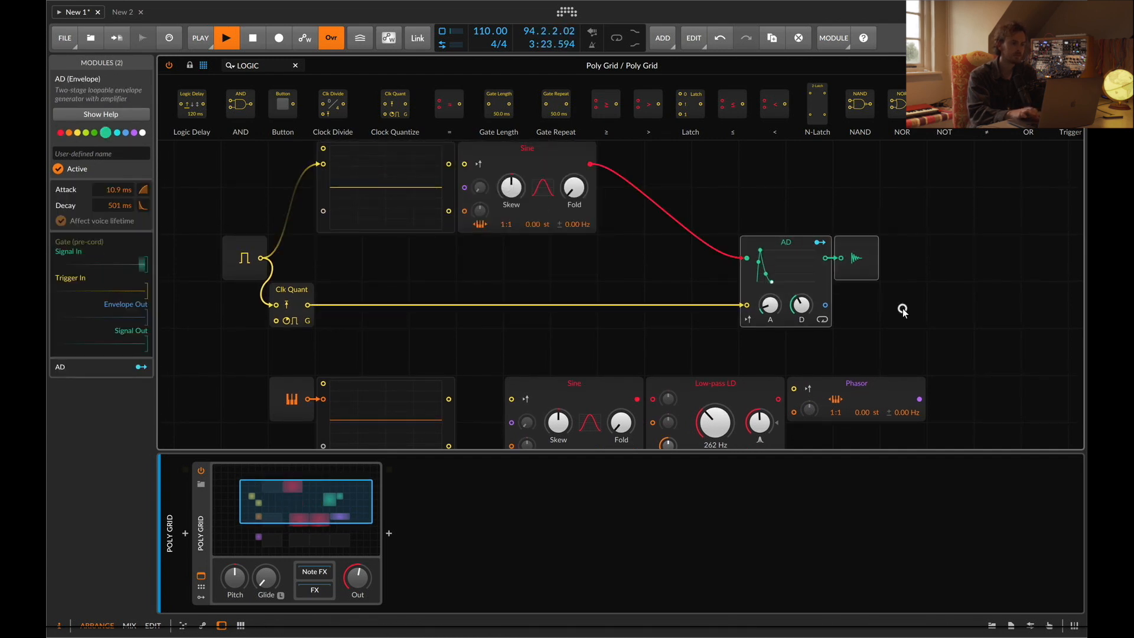
Move the AD envelope and Audio Out back left and duplicate the oscilloscope into the path between Clock Quantize and the envelope
left_click_drag(812, 263, 577, 263)
left_click(385, 186)
key("ctrl+d")
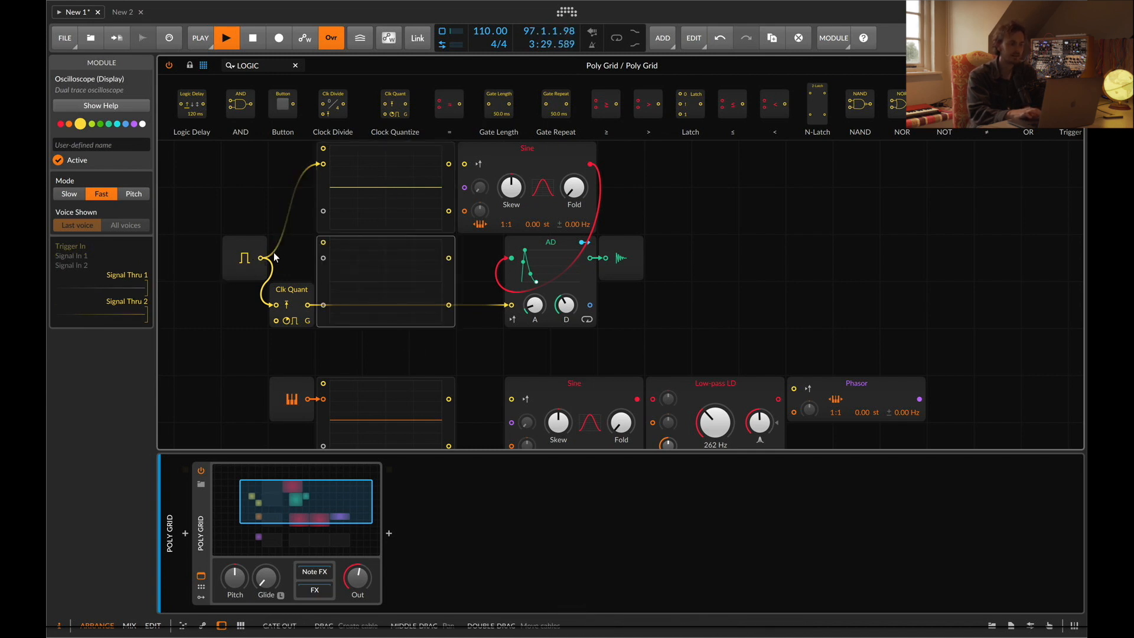
left_click(375, 169)
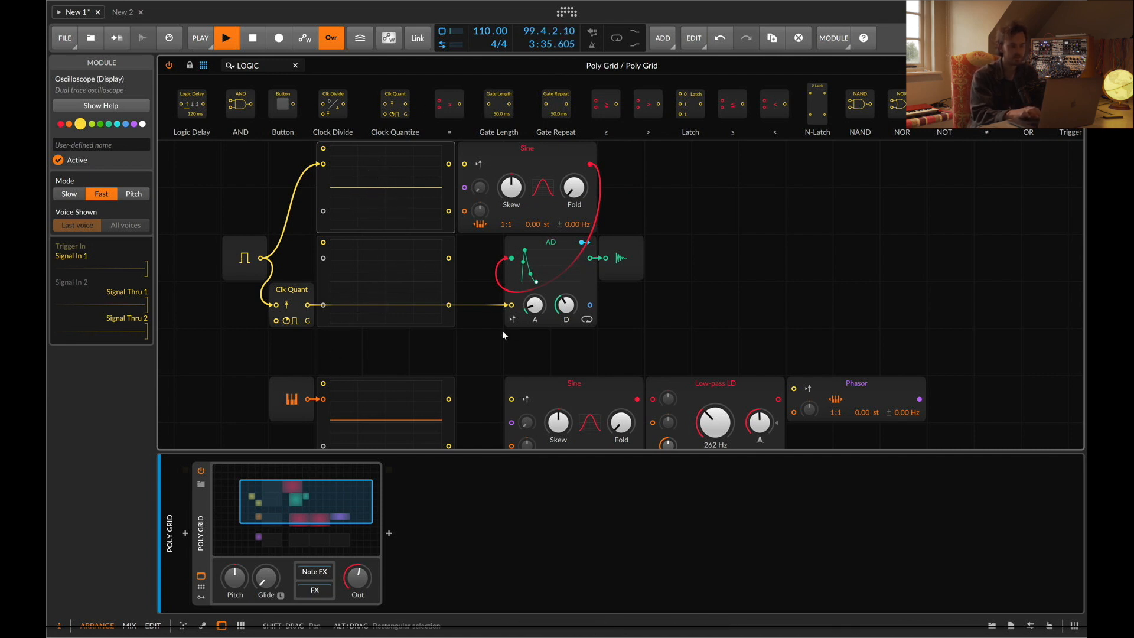
Switch the Clock Quantize output from gate to trigger mode
key("d")
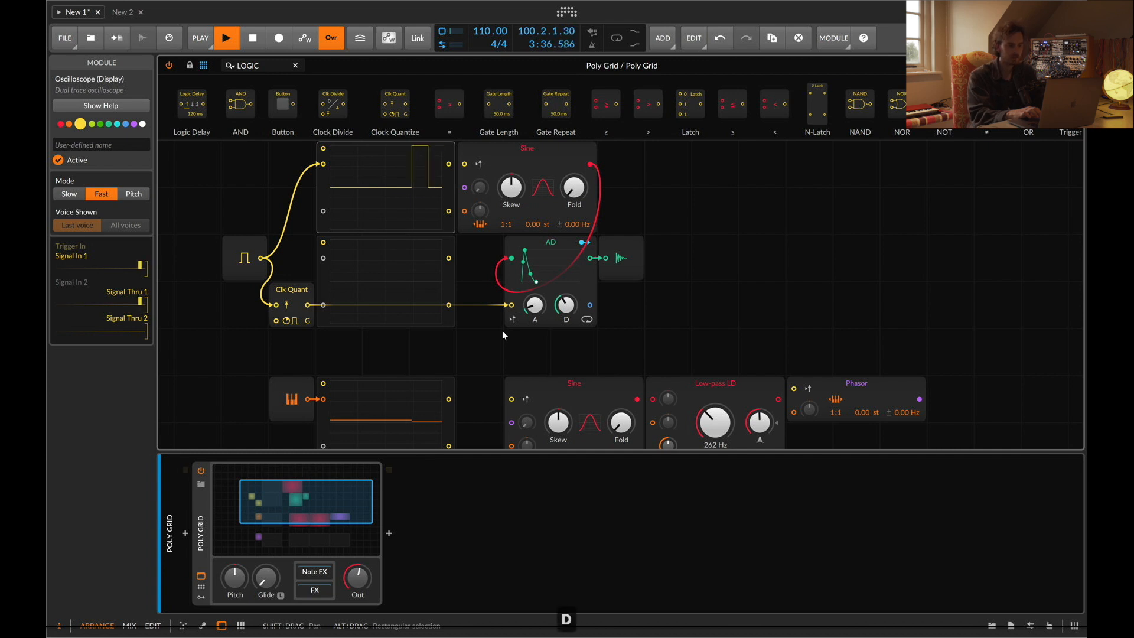
left_click(308, 321)
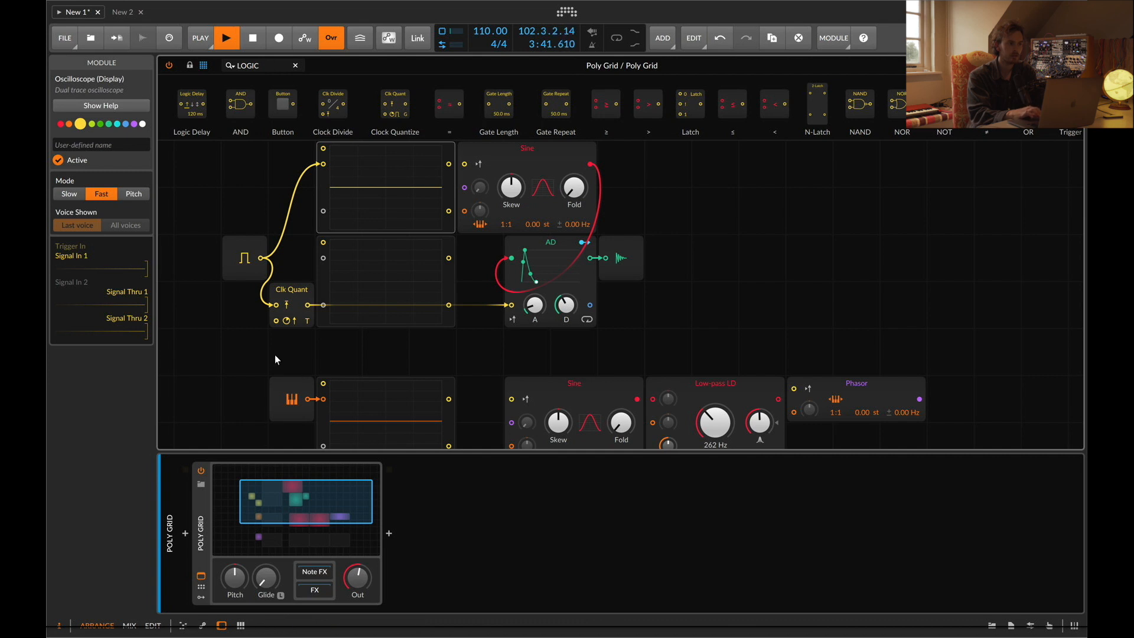
Search modules for "gate", place a Gates sequencer below Clock Quantize, and toggle several of its steps
left_click(263, 73)
type("gate")
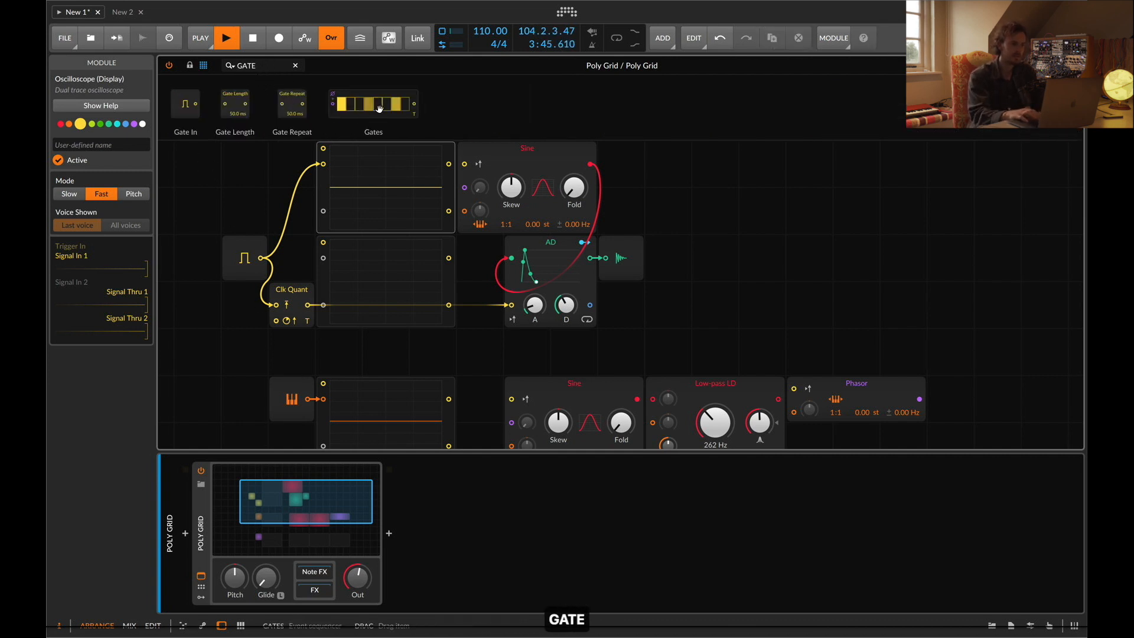
left_click_drag(380, 108, 224, 346)
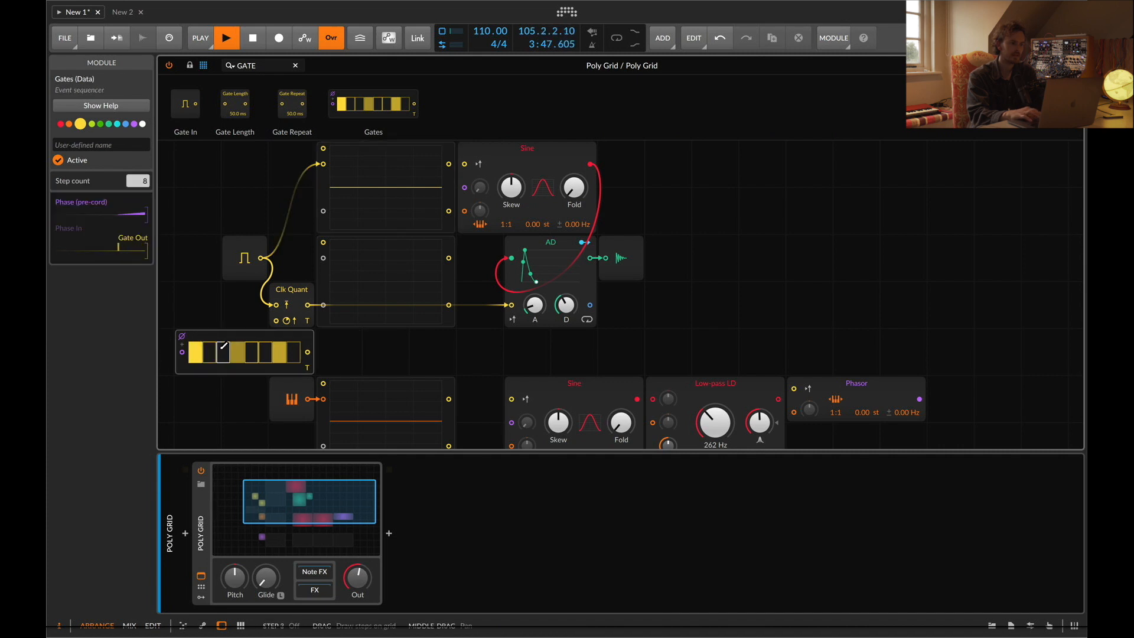
left_click(238, 349)
left_click(251, 348)
left_click(283, 349)
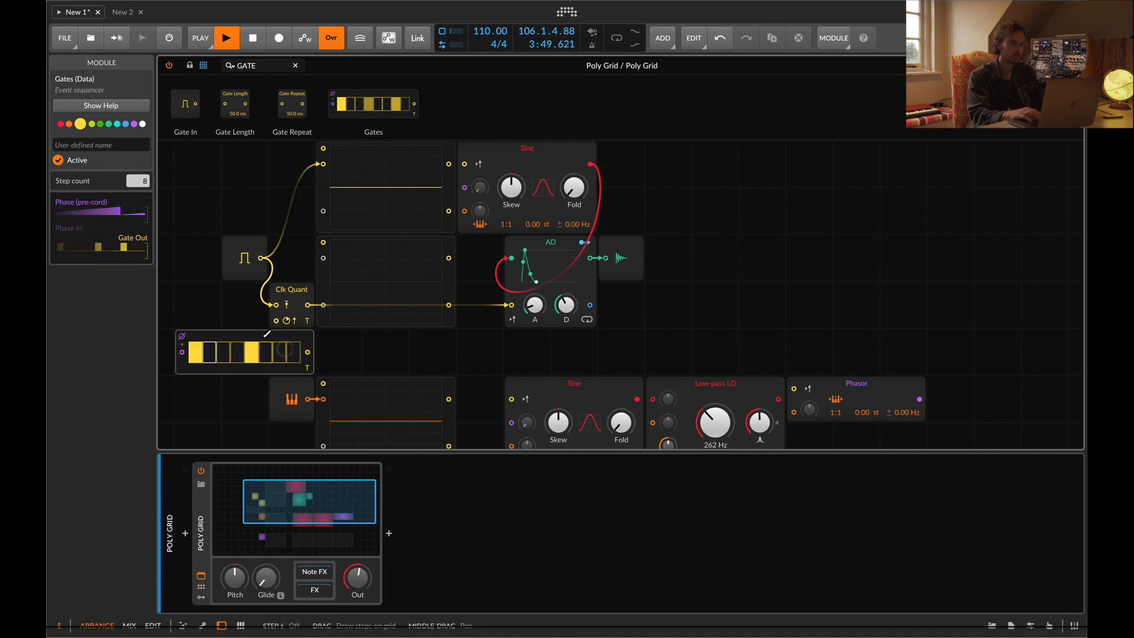
Wire the Gates output into Clock Quantize's clock input and patch Clock Quantize through the middle oscilloscope into the AD envelope
mouse_move(265, 334)
left_mouse_down()
mouse_move(336, 332)
mouse_move(260, 331)
mouse_move(276, 320)
left_mouse_up()
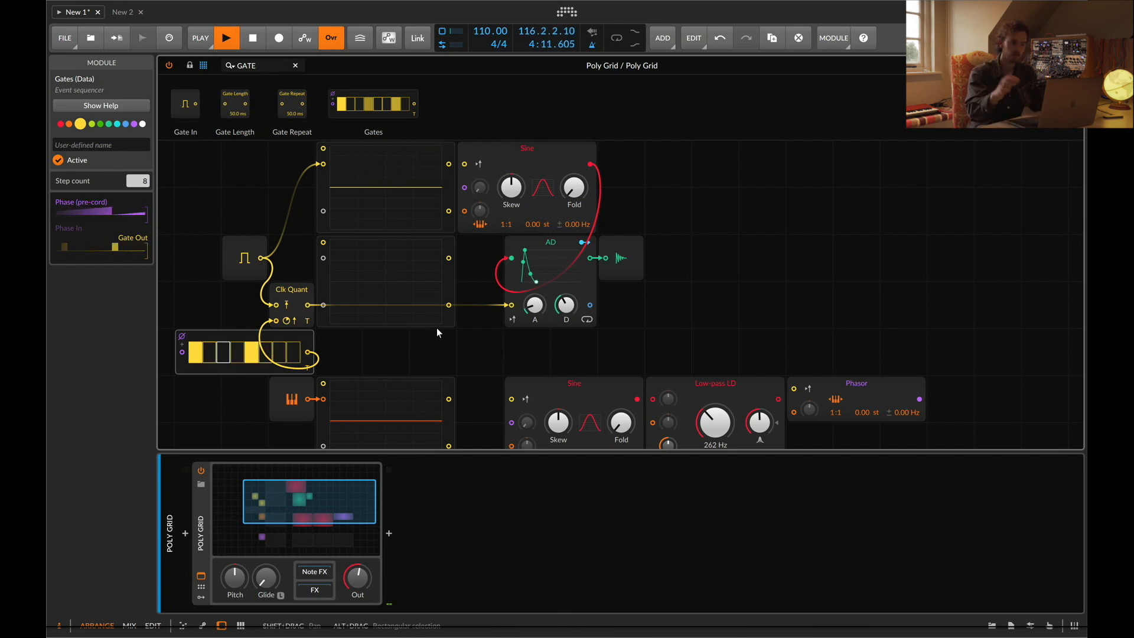
left_click_drag(307, 304, 323, 258)
left_click_drag(502, 305, 503, 306)
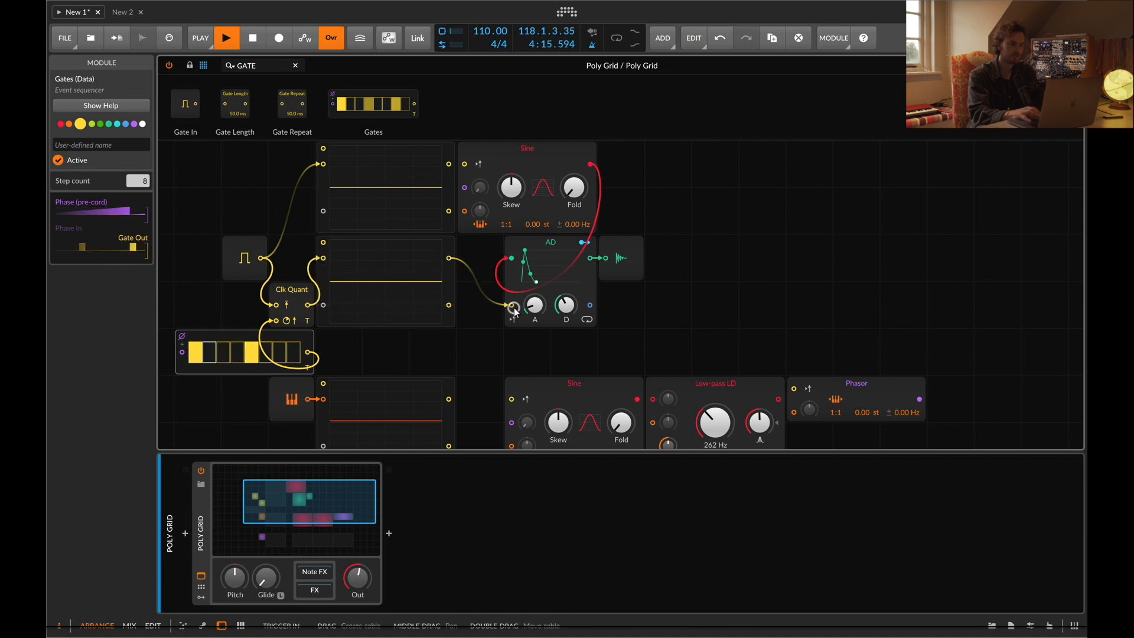
Set the Gates sequencer's step count to 16
key("f")
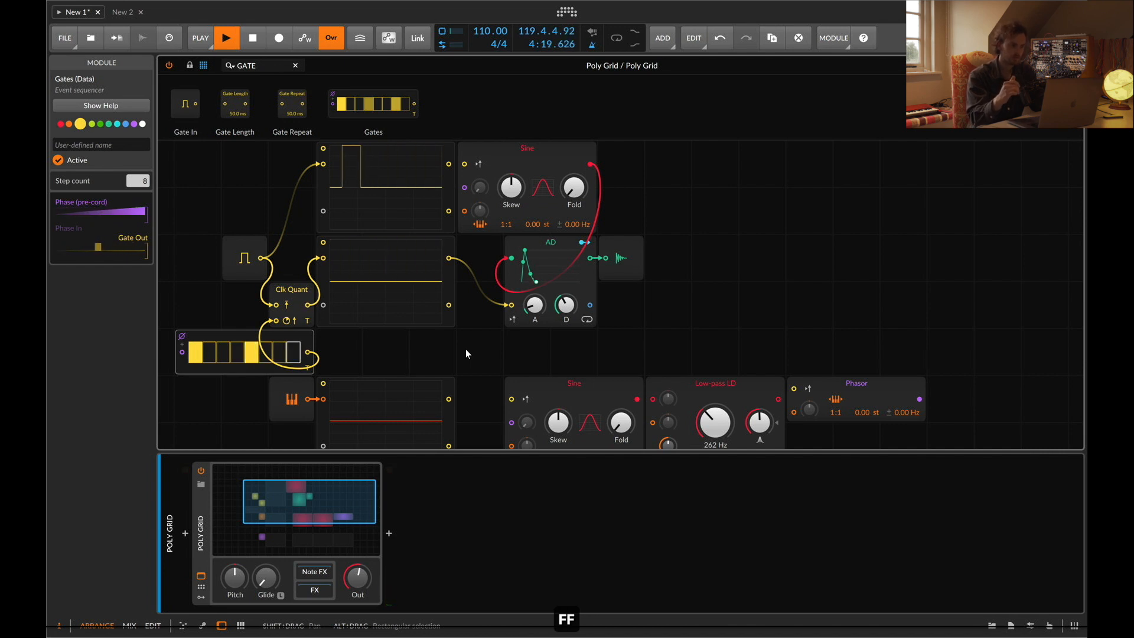
double_click(136, 181)
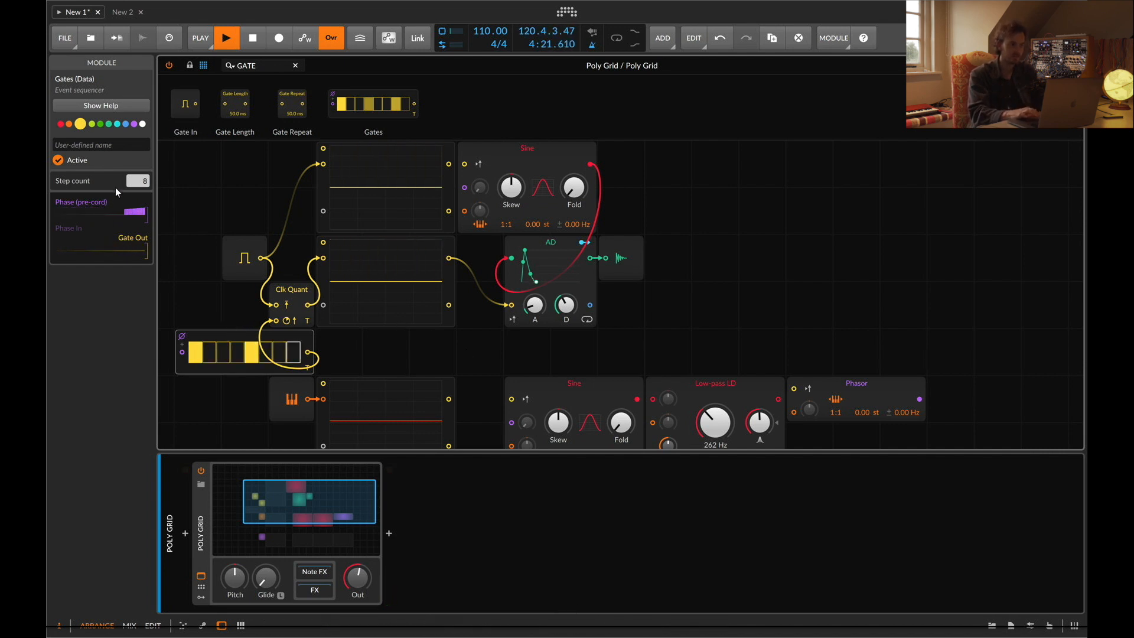
type("16")
key("Return")
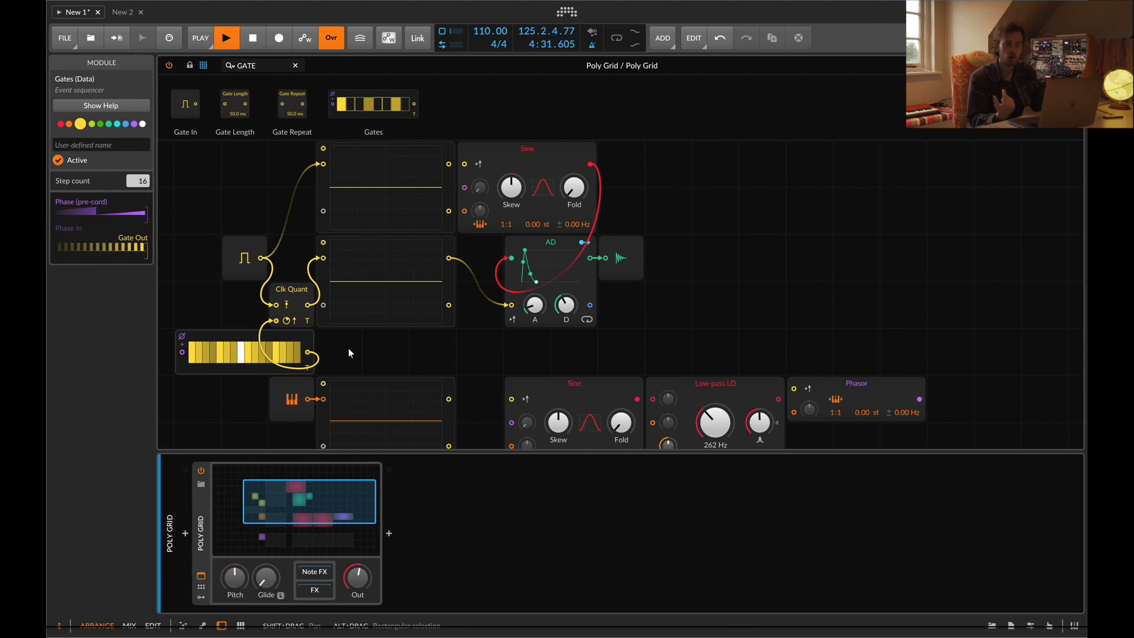
Play notes on the keyboard to audition the 16-step gate pattern
key("f")
key("h")
key("a")
key("k")
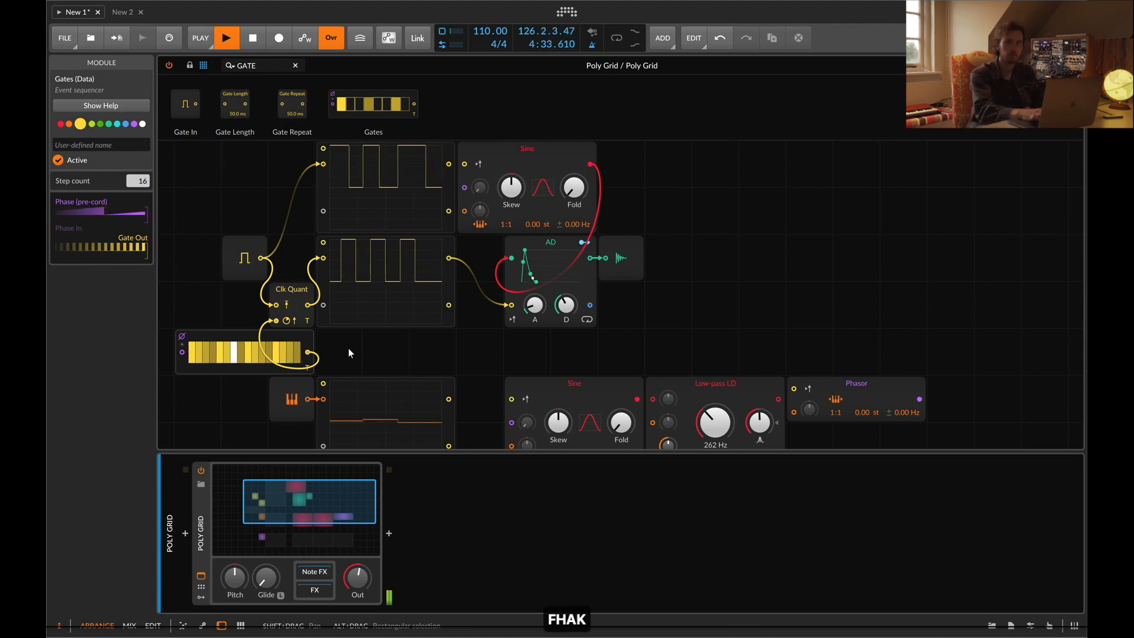
key("h")
key("f")
key("h")
key("h")
key("h")
key("h")
key("h")
key("h")
key("h")
key("h")
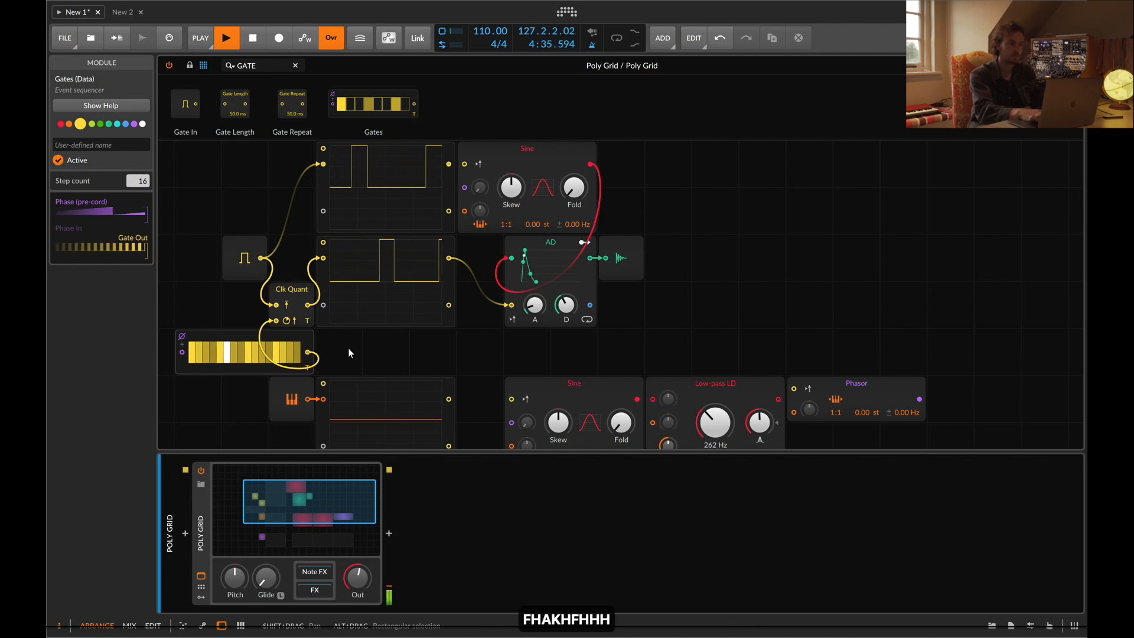
key("h")
key("h")
key("h")
key("h")
key("h")
key("h")
key("h")
key("h")
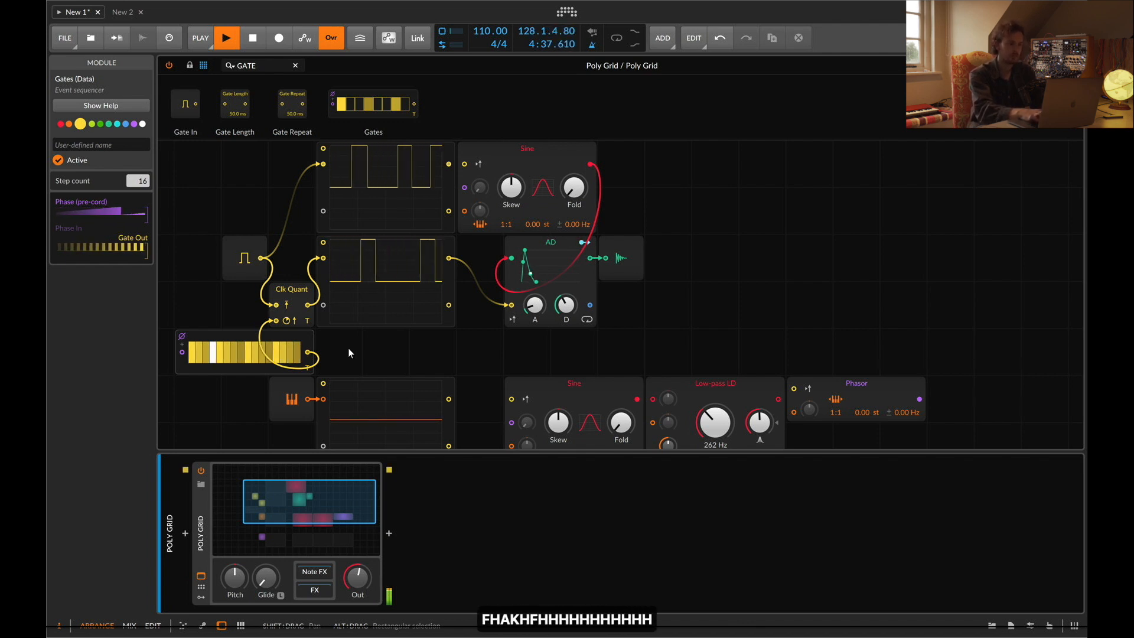
key("f")
key("h")
key("f")
key("h")
key("f")
key("h")
key("h")
key("h")
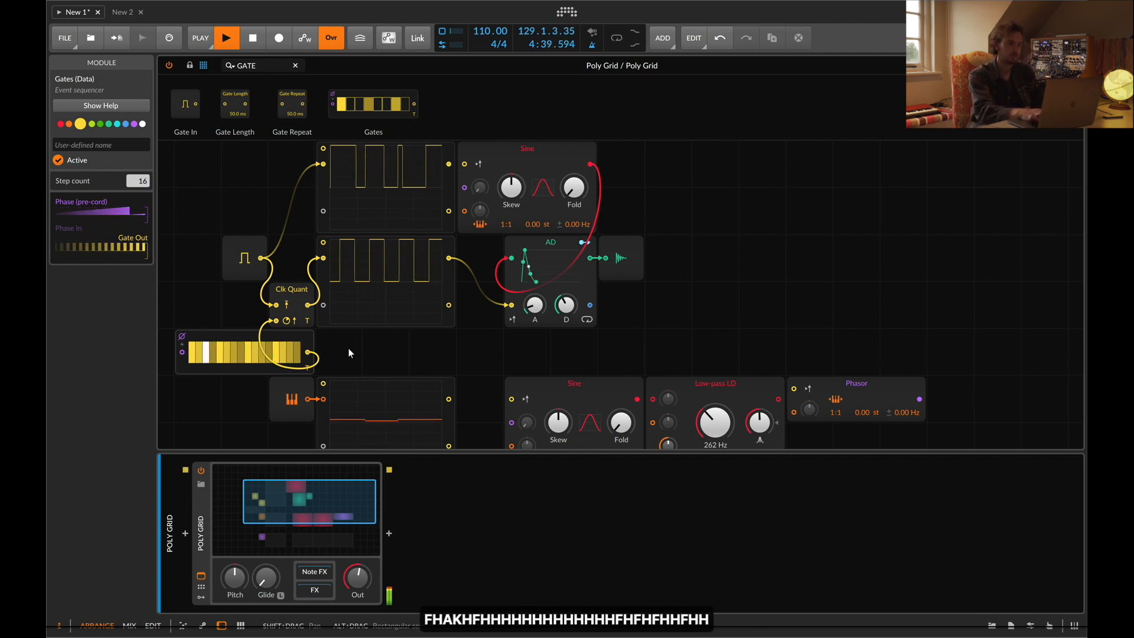
key("f")
key("h")
key("h")
key("f")
key("f")
key("f")
key("f")
key("f")
key("f")
key("f")
key("f")
key("f")
key("f")
key("f")
key("f")
key("f")
key("f")
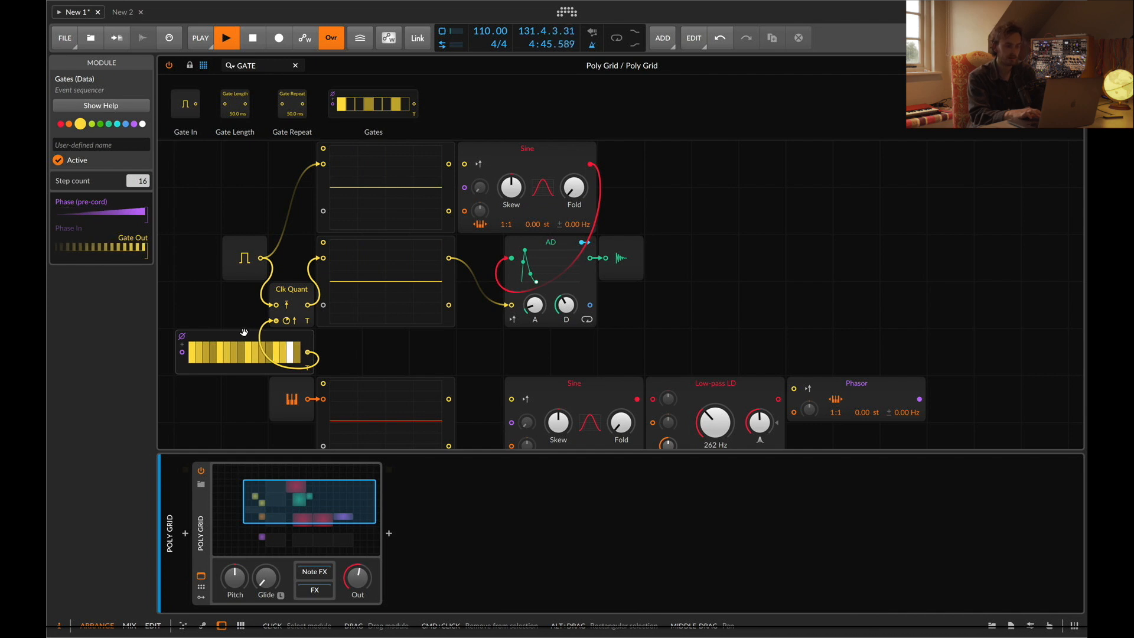
Move the Gates sequencer to the right and stop playback
left_click_drag(244, 335, 339, 342)
left_click(199, 38)
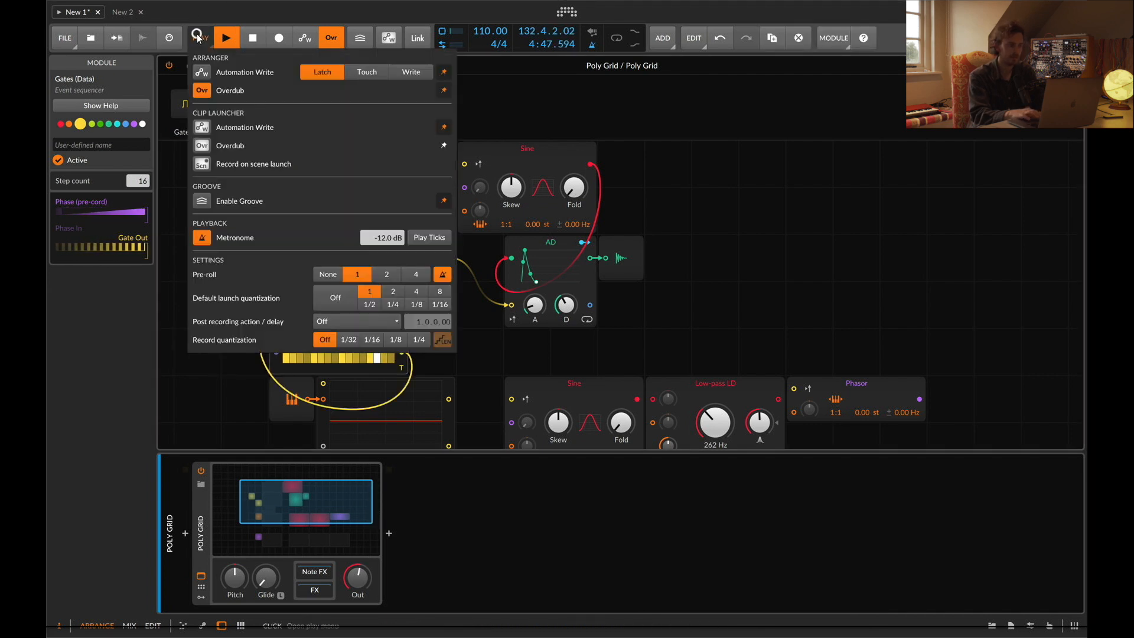
left_click(563, 352)
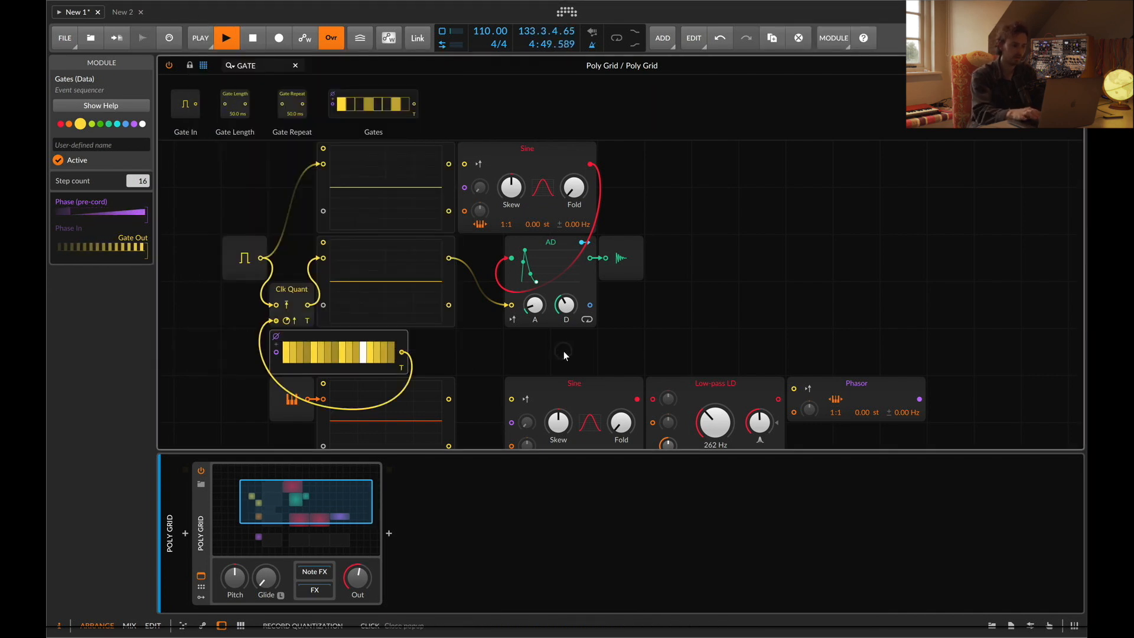
key("space")
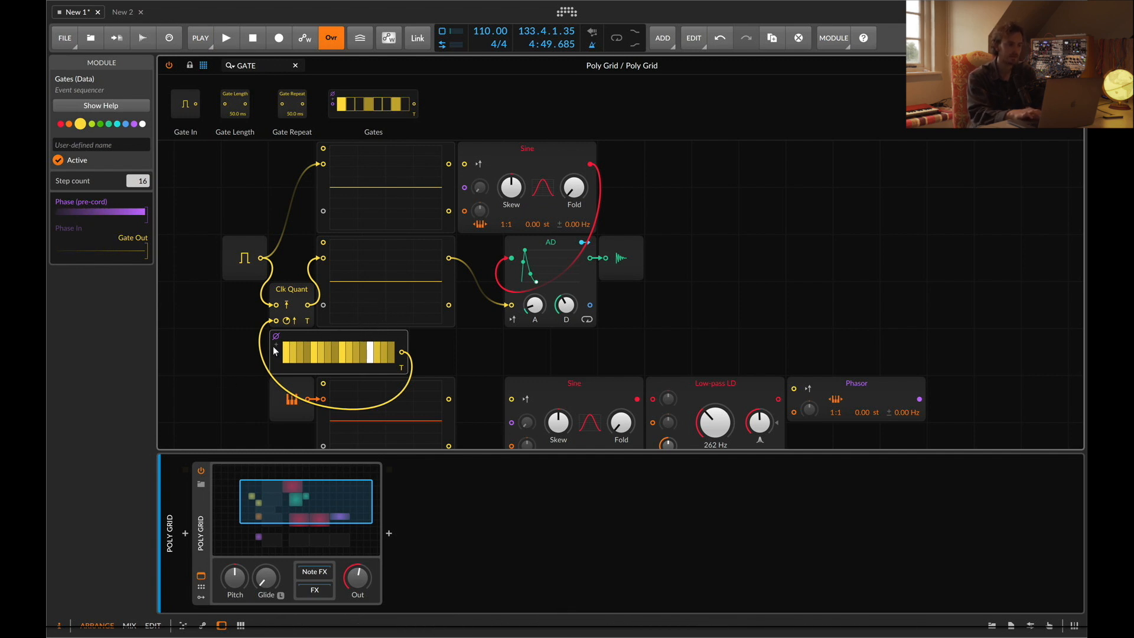
Shift a group of selected modules and the Audio Out module to the left
left_click_drag(409, 334, 242, 213)
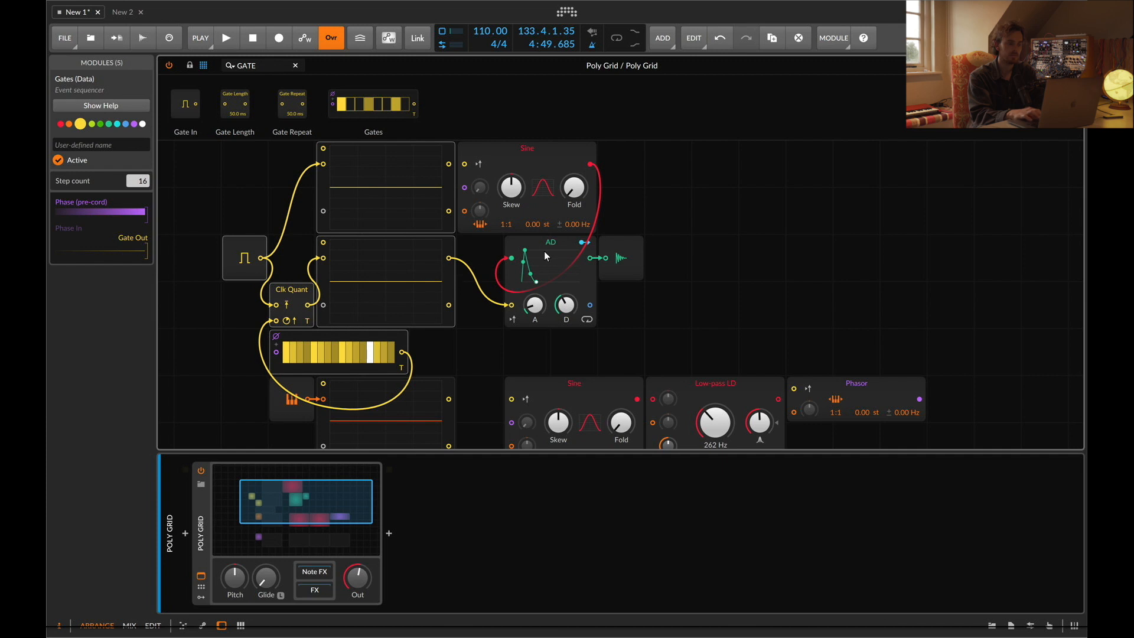
left_click_drag(544, 255, 497, 255)
left_click(621, 259)
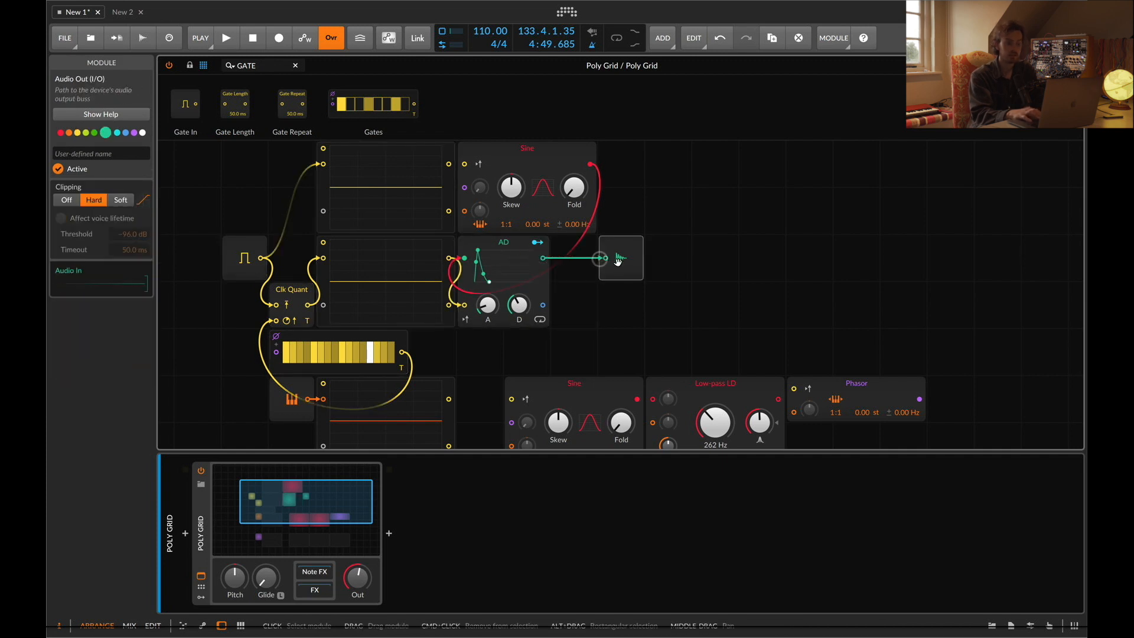
left_click_drag(617, 261, 586, 261)
Delete the whole gate-triggered envelope patch, the Gates sequencer, and the lower Low-pass LD and Phasor modules
left_click_drag(616, 327, 212, 173)
key("BackSpace")
scroll(372, 253, "down", 3)
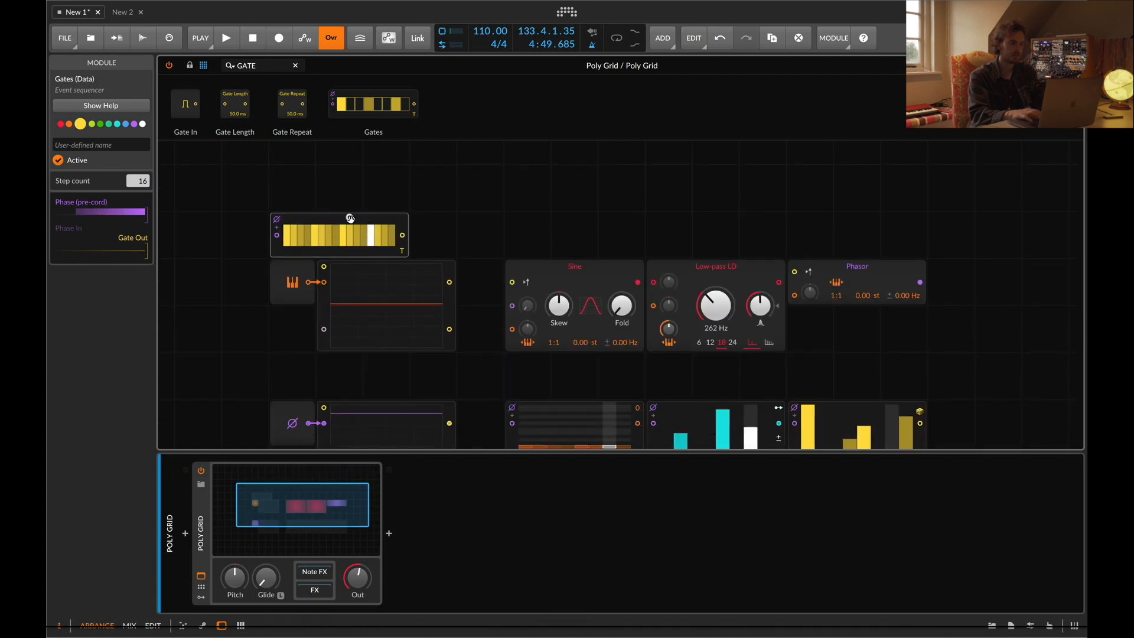
key("BackSpace")
left_click_drag(689, 208, 897, 311)
key("BackSpace")
Search modules for "OUT" and place an Audio Out module to the right of the Sine
left_click(273, 68)
key("super+a")
type("OUT")
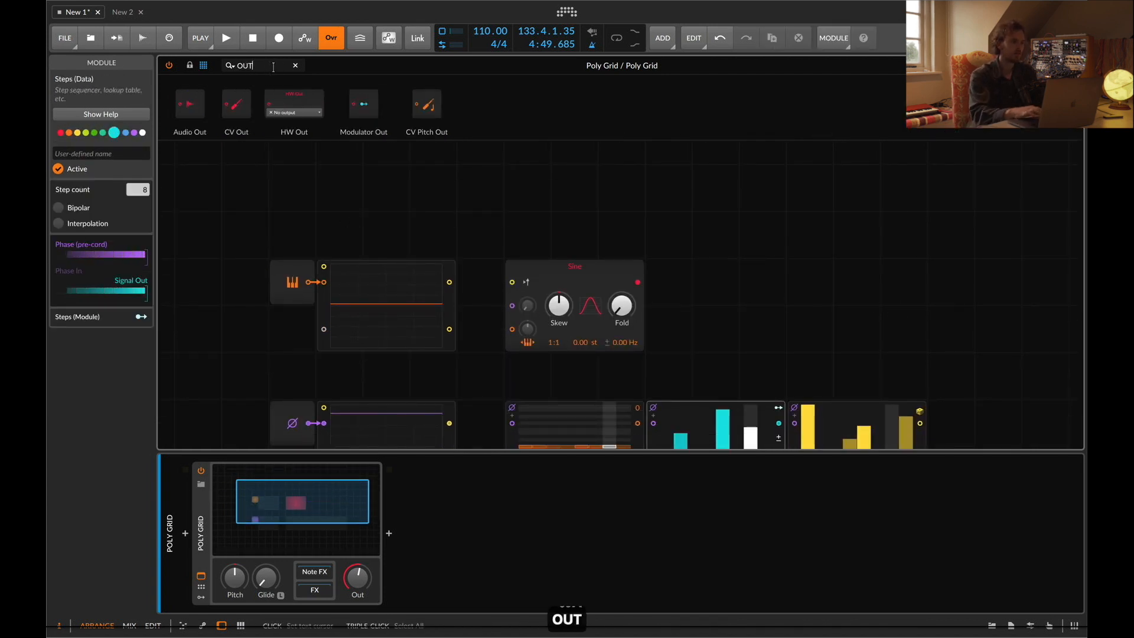
left_click_drag(586, 205, 756, 282)
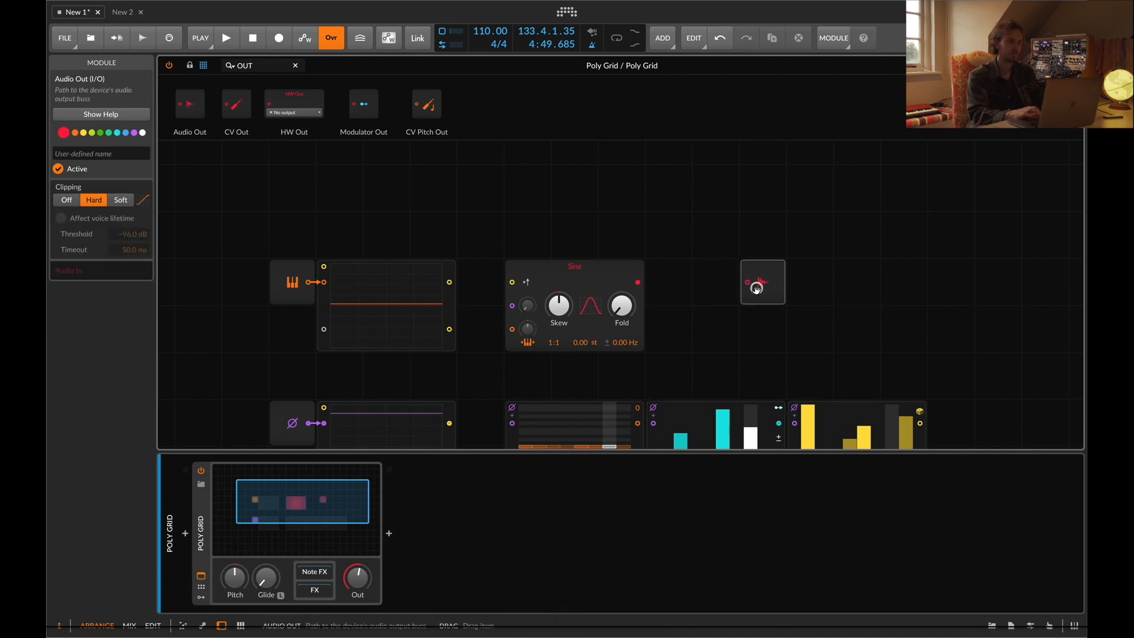
Search for "AD", insert an AD envelope between the Sine and Audio Out, and wire it to the output
type("AD")
left_click_drag(200, 126, 647, 284)
left_click_drag(749, 284, 732, 282)
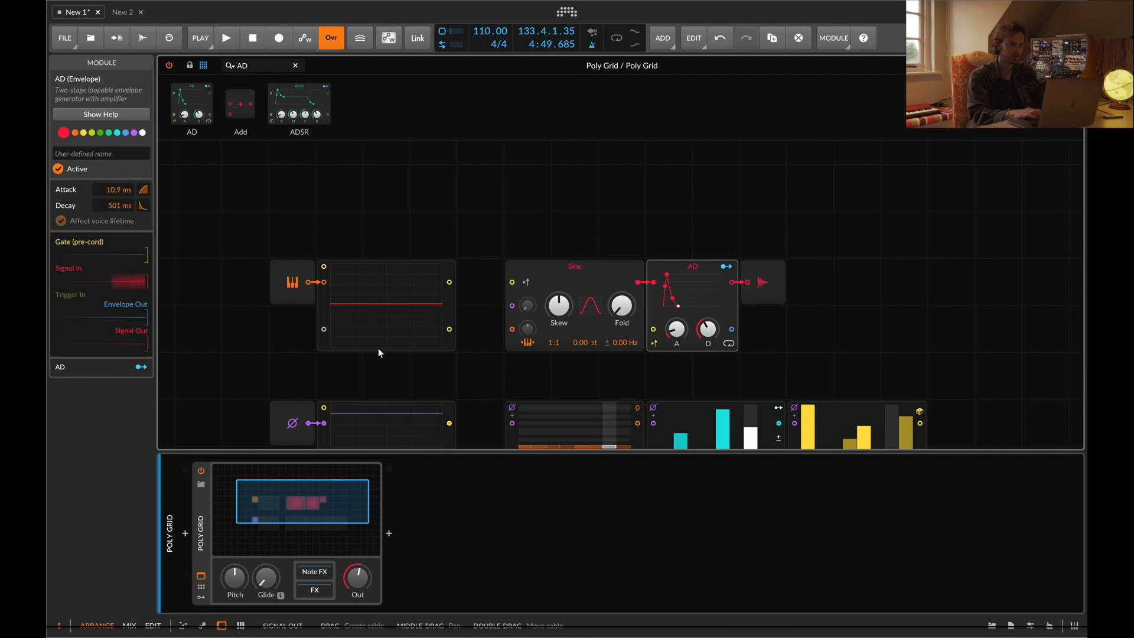
Play notes on the keyboard to audition the Sine through the AD envelope
key("d")
key("g")
key("h")
key("j")
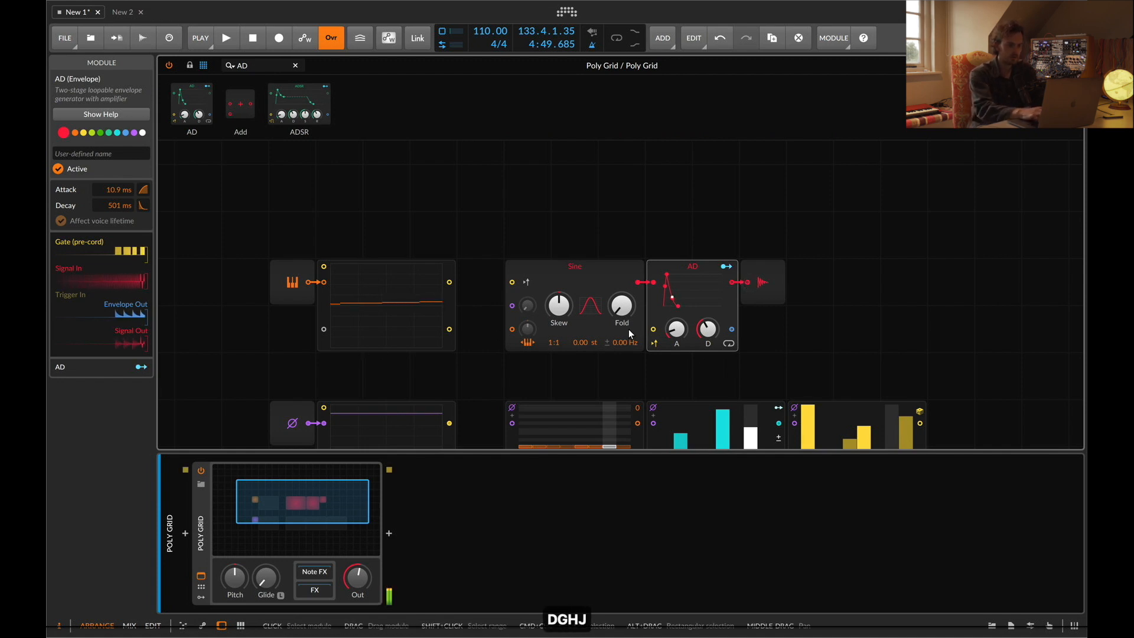
key("l")
key("a")
key("k")
key("j")
key("s")
key("g")
key("a")
key("w")
key("s")
key("e")
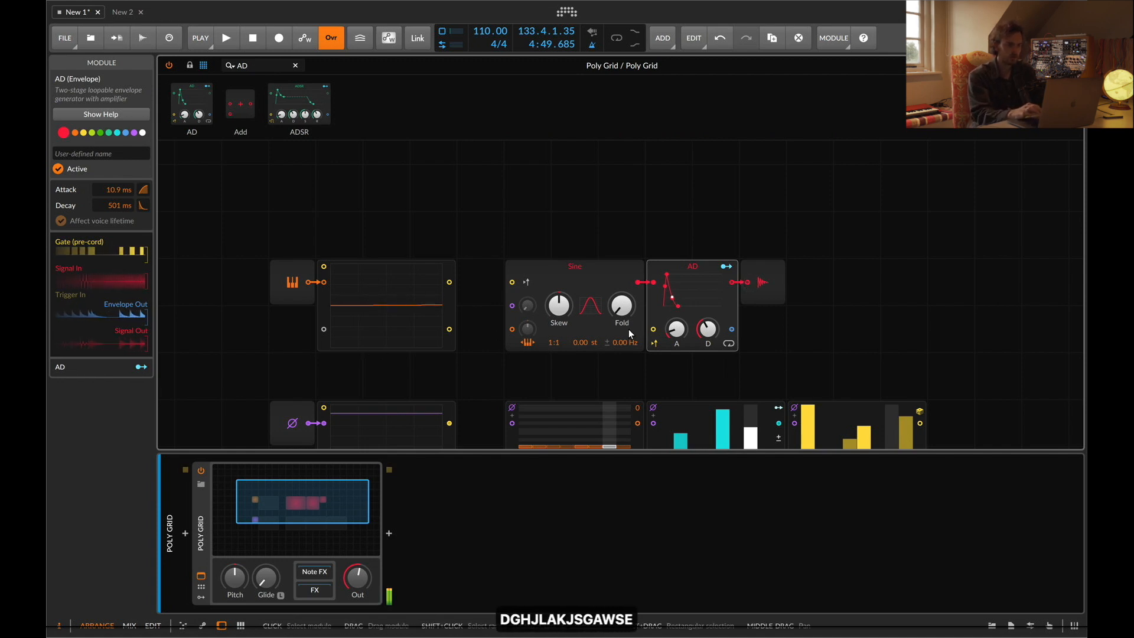
key("d")
key("r")
key("f")
key("t")
key("g")
key("y")
key("h")
key("u")
key("j")
key("i")
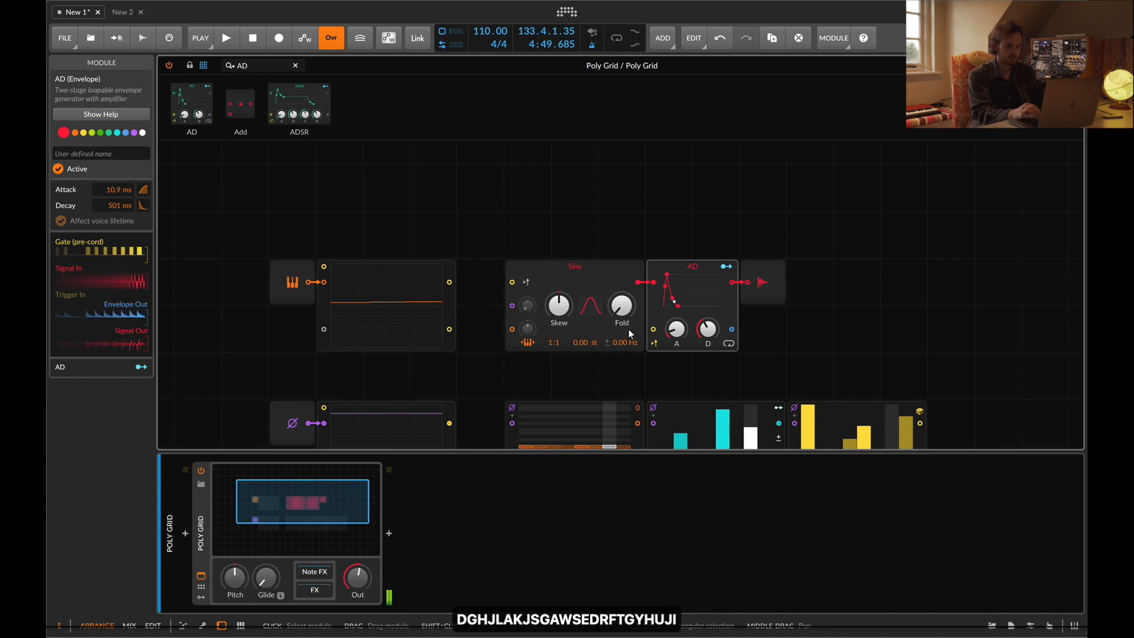
key("k")
key("o")
key("l")
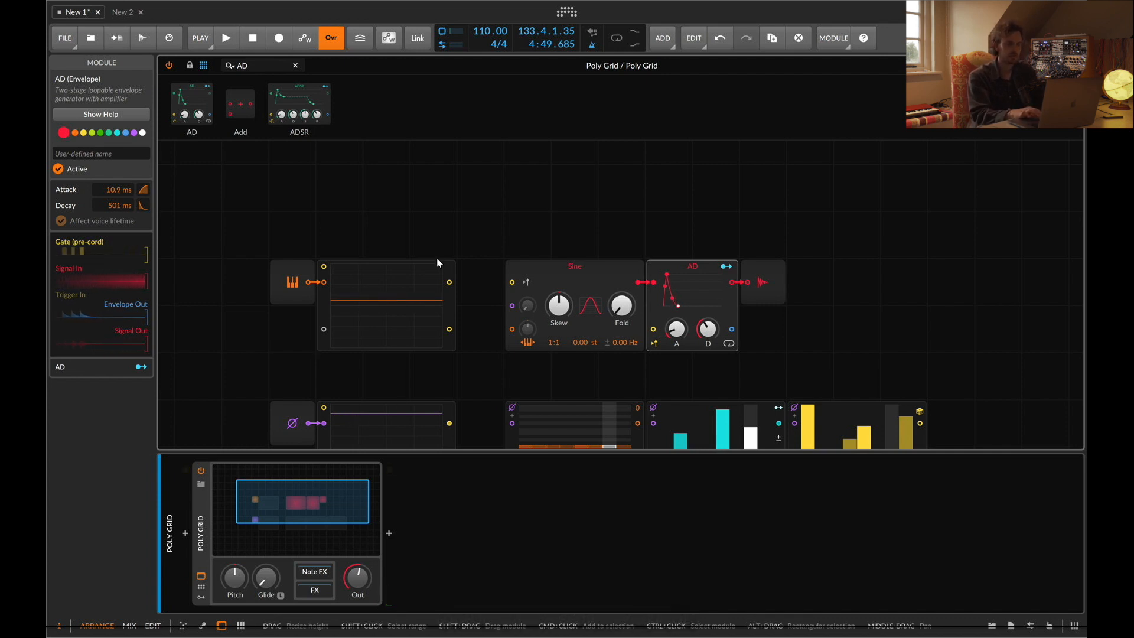
Patch the Pitch In signal into the Sine's pitch input and play notes to test it
left_click_drag(489, 336, 512, 329)
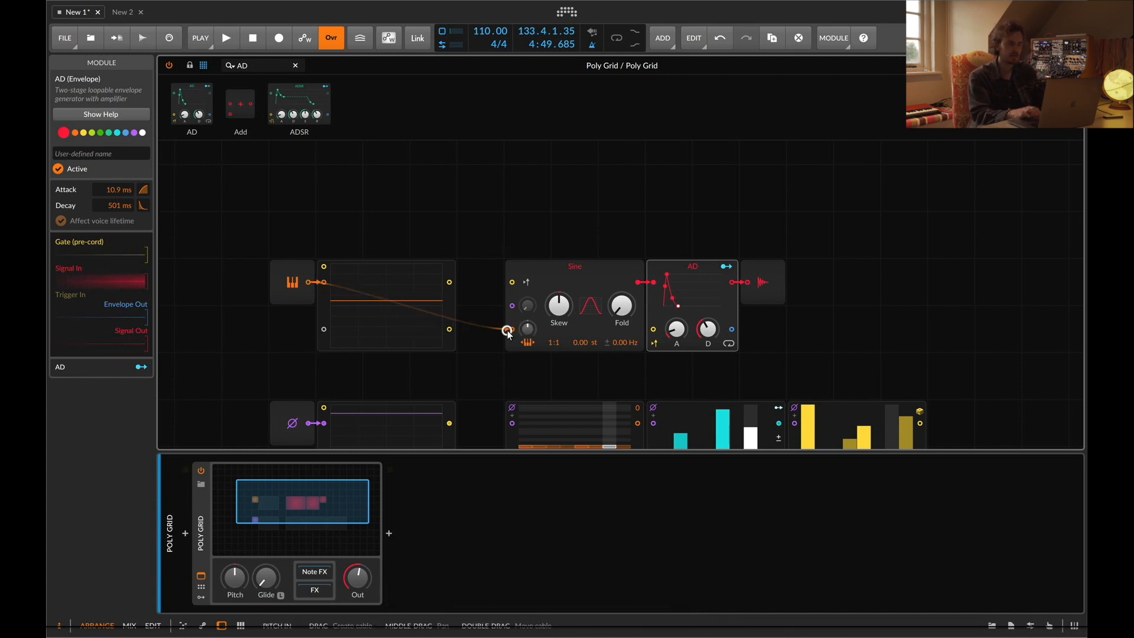
key("a")
key("w")
key("s")
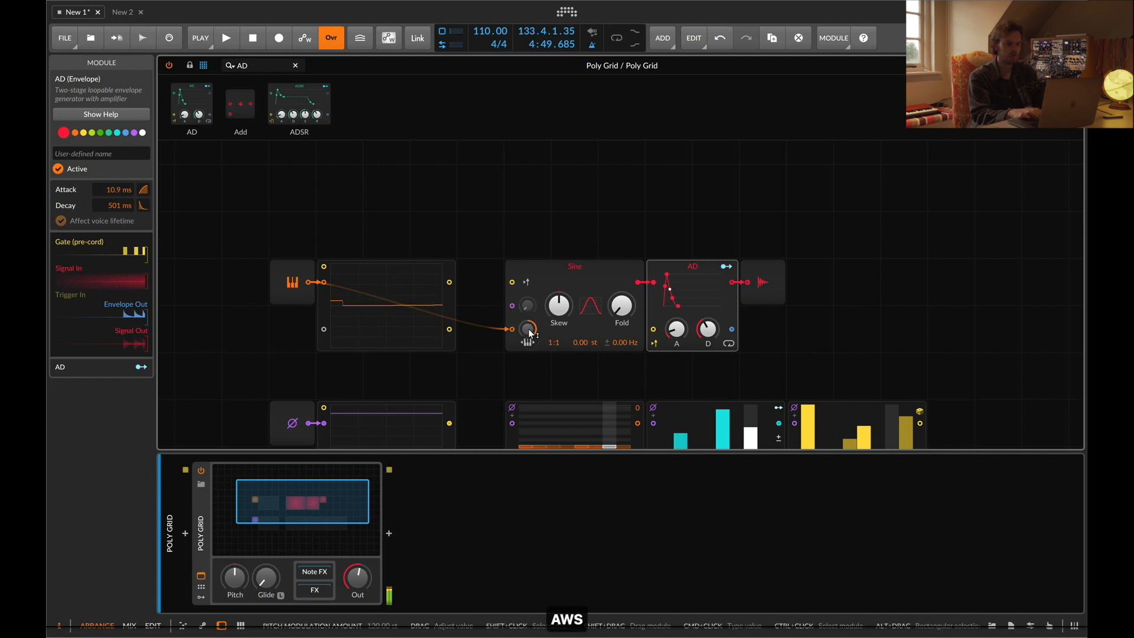
key("e")
key("f")
key("g")
key("h")
key("y")
key("j")
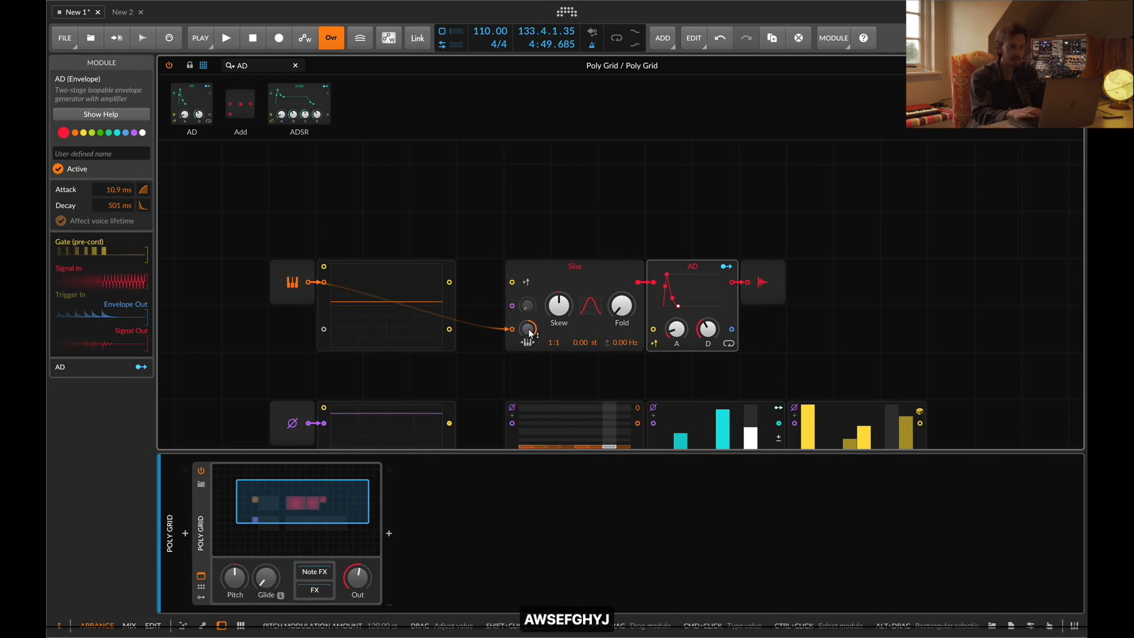
Move the oscilloscope up and insert a Pitch Quantize module, found by searching "QUA", before the Sine's pitch input
left_click_drag(356, 265, 402, 172)
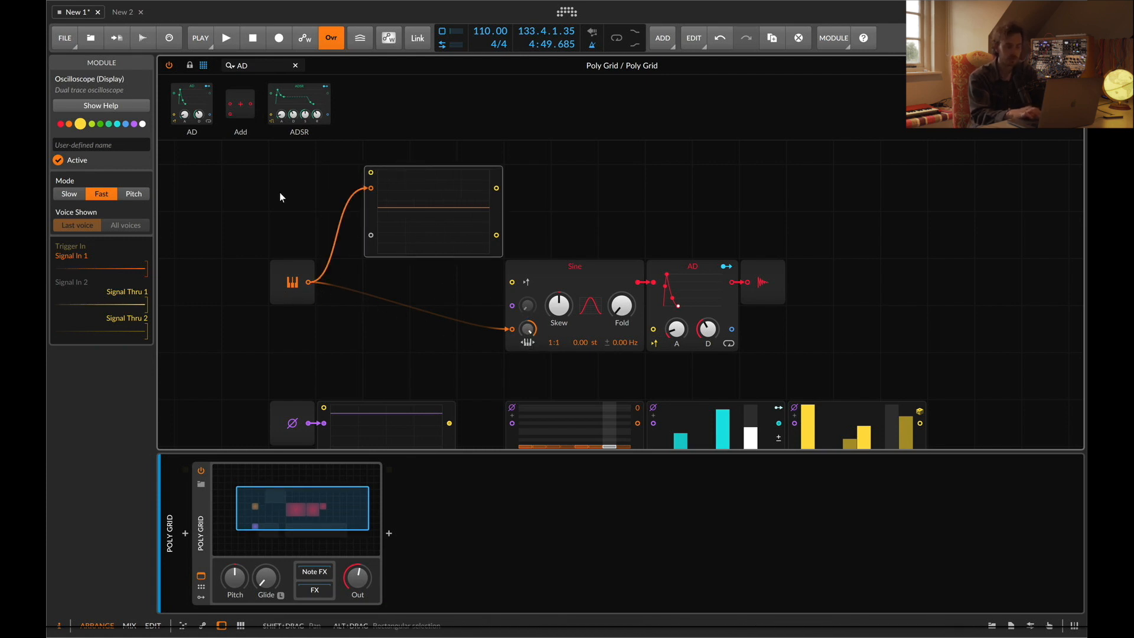
double_click(262, 68)
key("BackSpace")
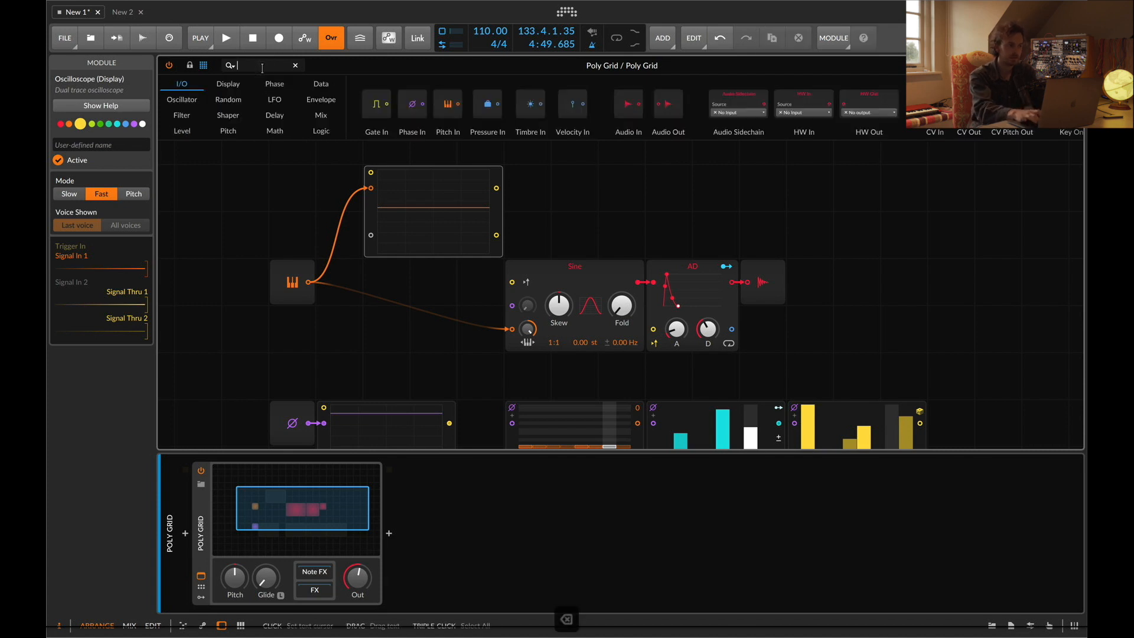
type("QUA")
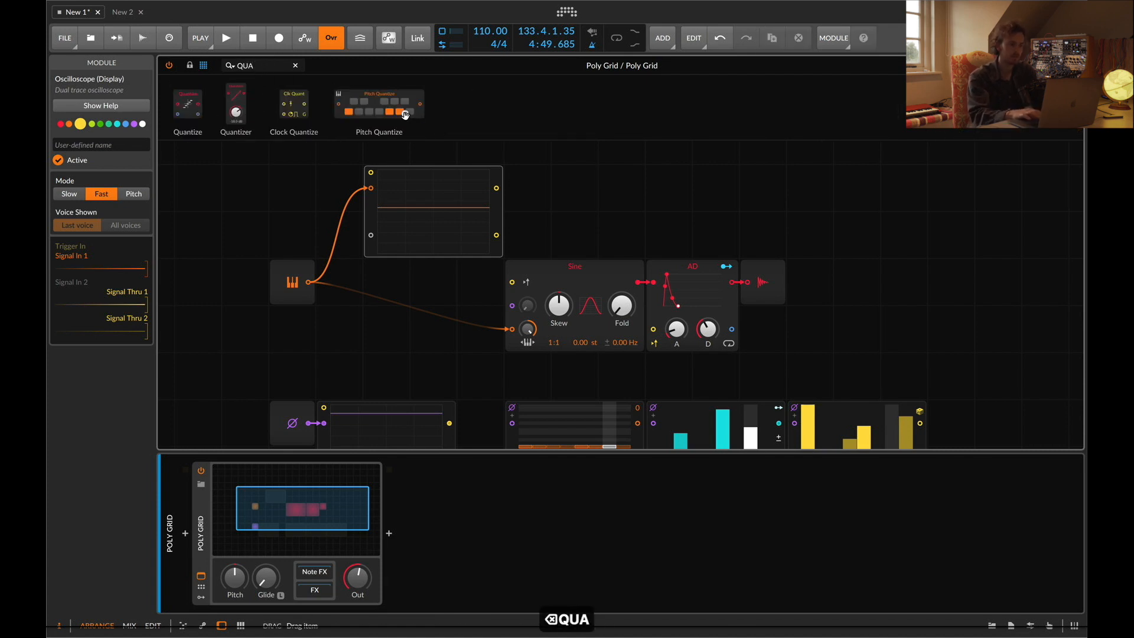
left_click_drag(472, 276, 516, 330)
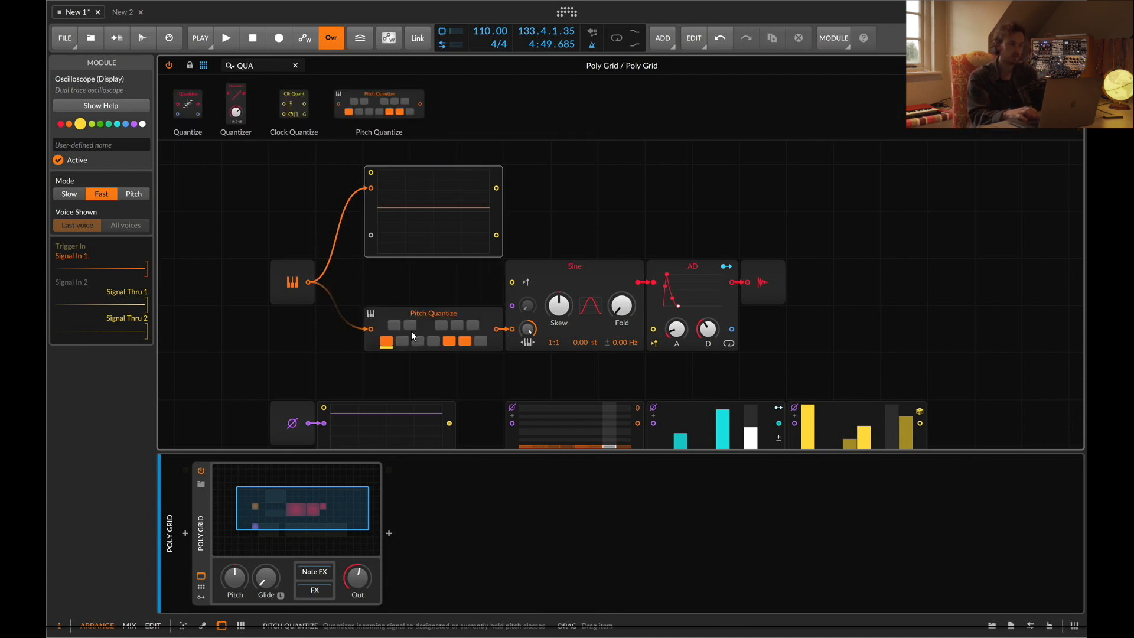
Turn on the remaining natural-note pitch classes in the Pitch Quantize
left_click(408, 343)
left_click(421, 342)
left_click(430, 342)
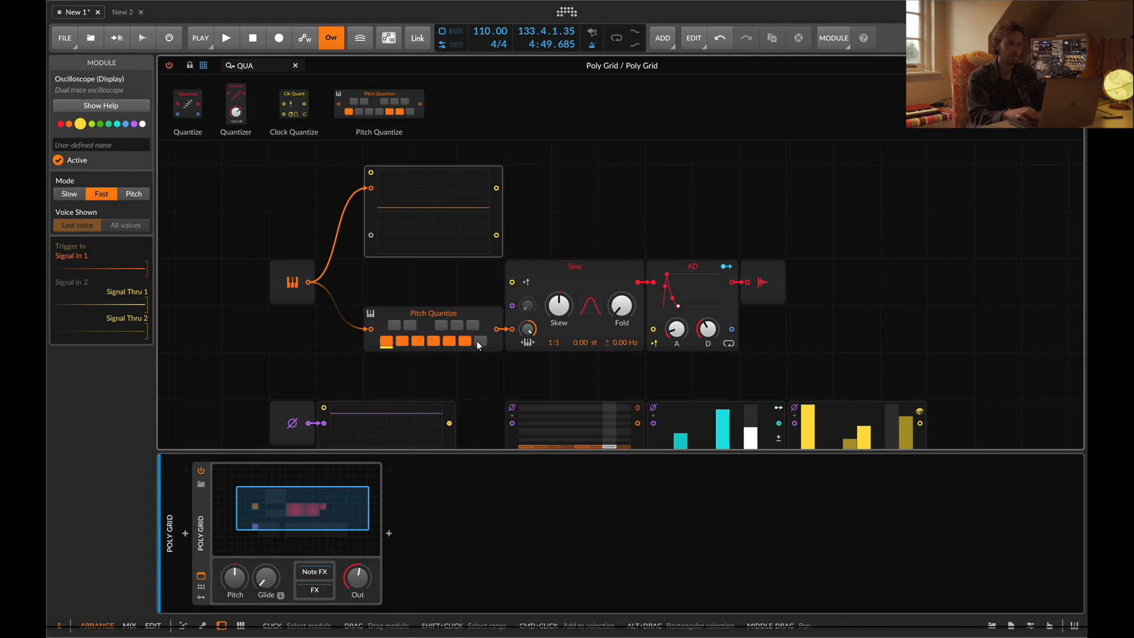
left_click(479, 342)
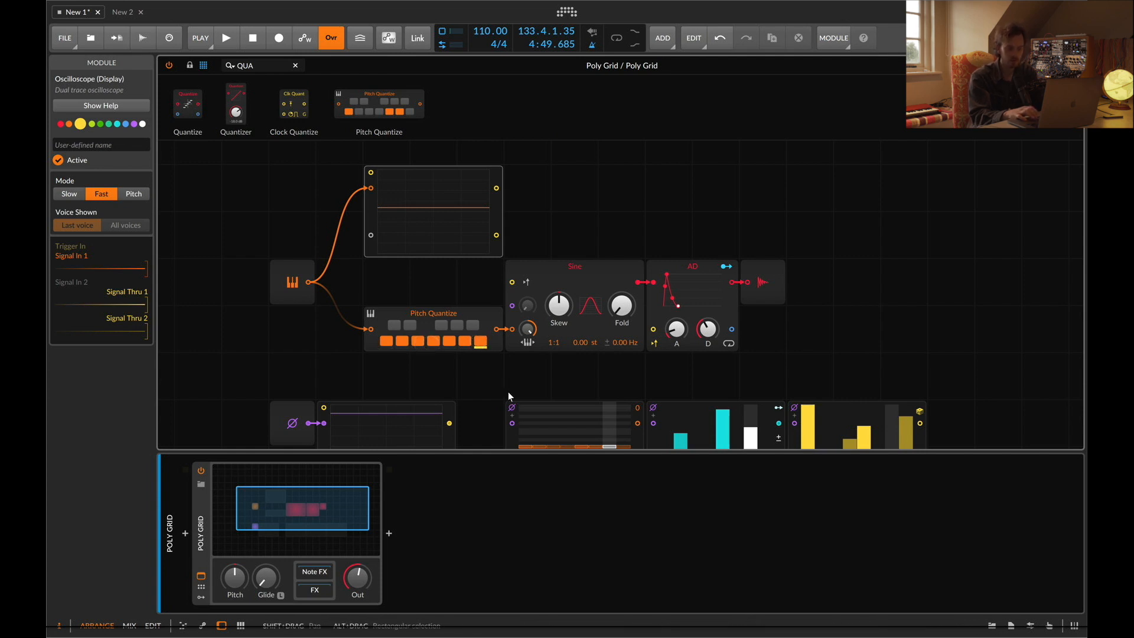
Play notes on the keyboard to audition the quantized pitches
key("w")
key("e")
key("t")
key("y")
key("u")
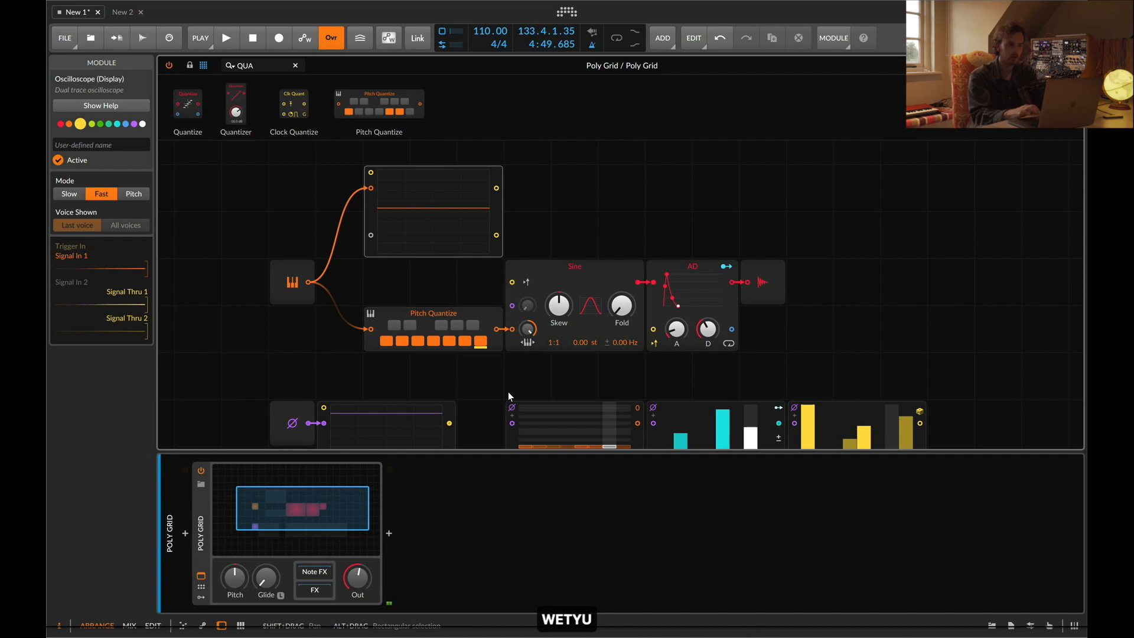
key("a")
key("s")
key("f")
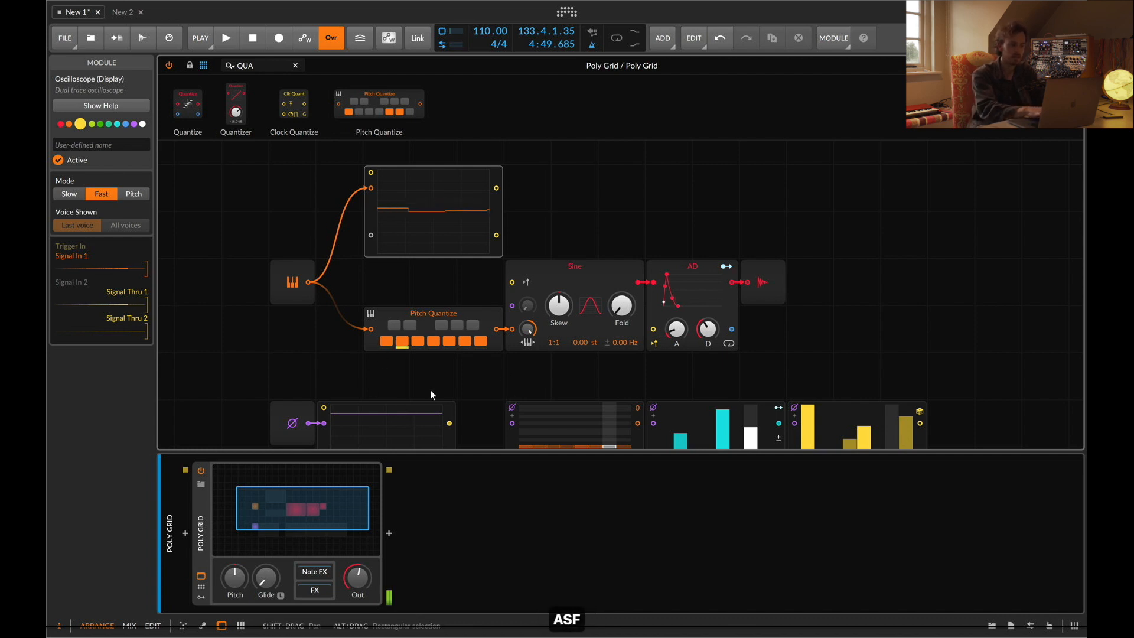
key("d")
key("g")
key("h")
key("a")
key("k")
key("j")
key("h")
key("d")
key("g")
key("d")
key("a")
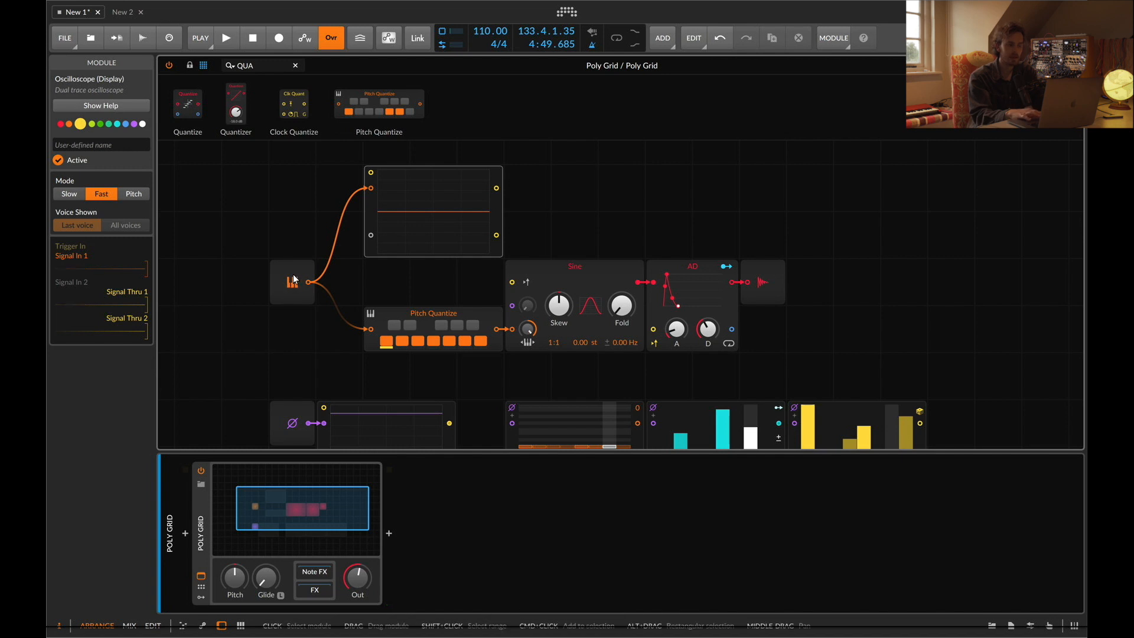
Toggle a sharp pitch class in the Pitch Quantize and play notes to hear the new scale
left_click(412, 325)
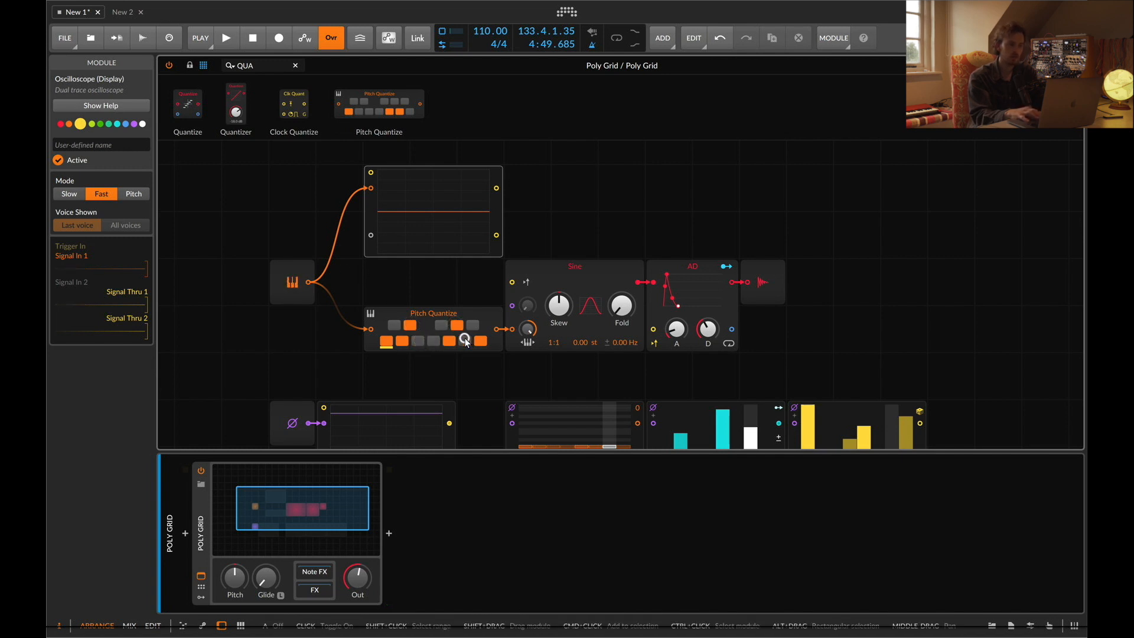
key("a")
key("d")
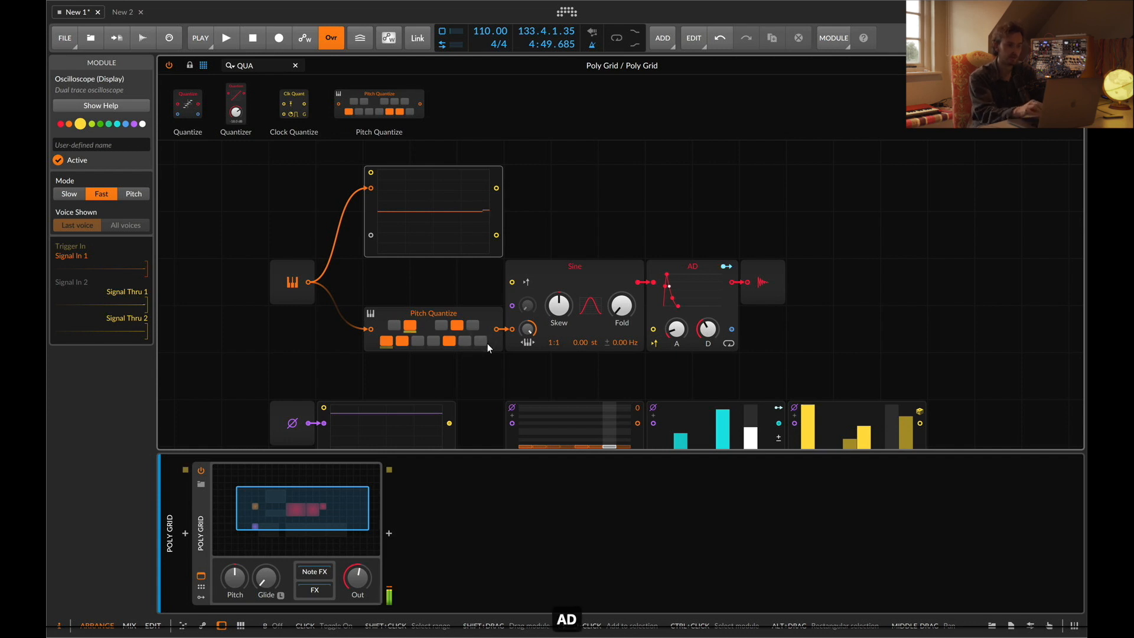
Play a run of notes on the keyboard to hear the quantized scale
key("f")
key("f")
key("f")
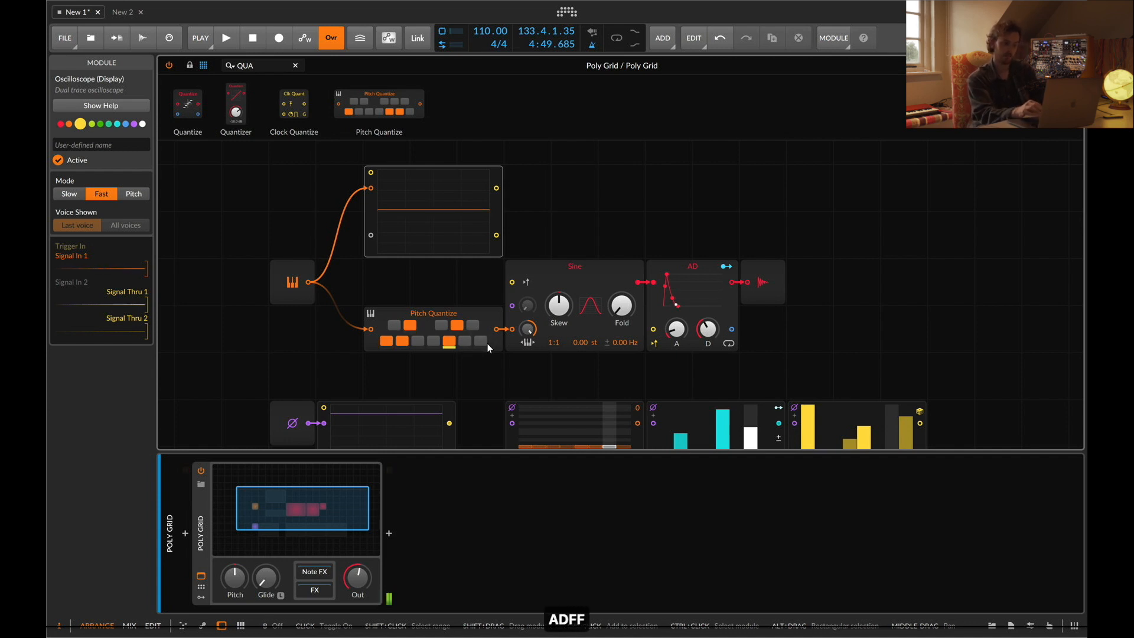
key("f")
key("f")
key("f")
key("f")
key("f")
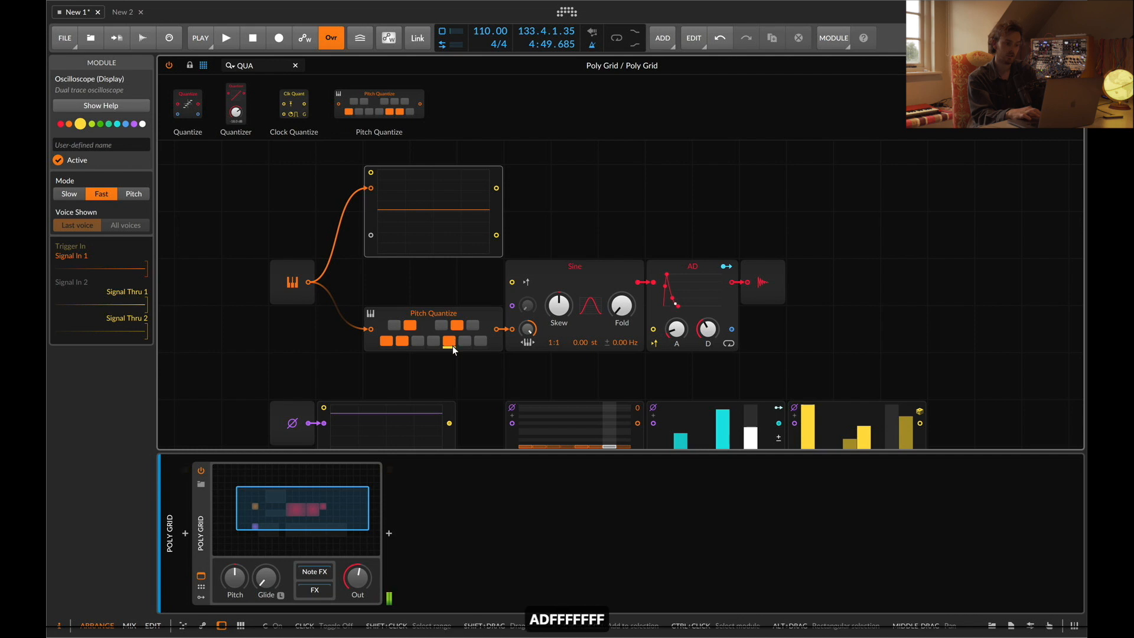
key("g")
key("f")
key("j")
key("k")
key("s")
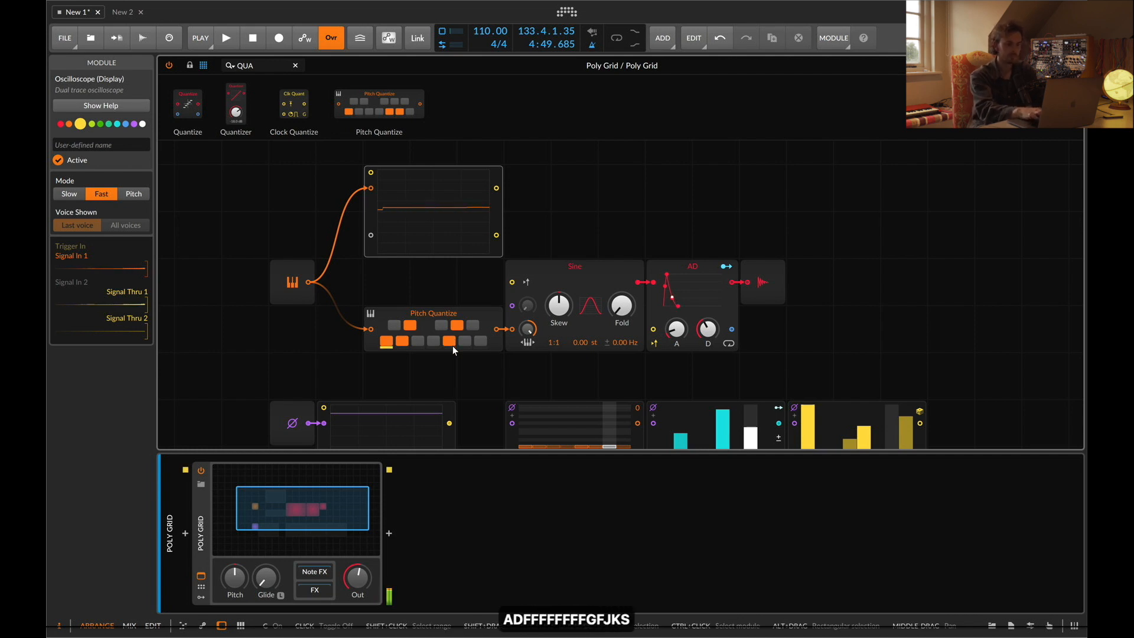
key("h")
key("a")
key("g")
key("f")
key("d")
Delete the Pitch Quantize and insert a Transpose module, found by searching "TR", before the Sine's pitch input
left_click(437, 314)
key("BackSpace")
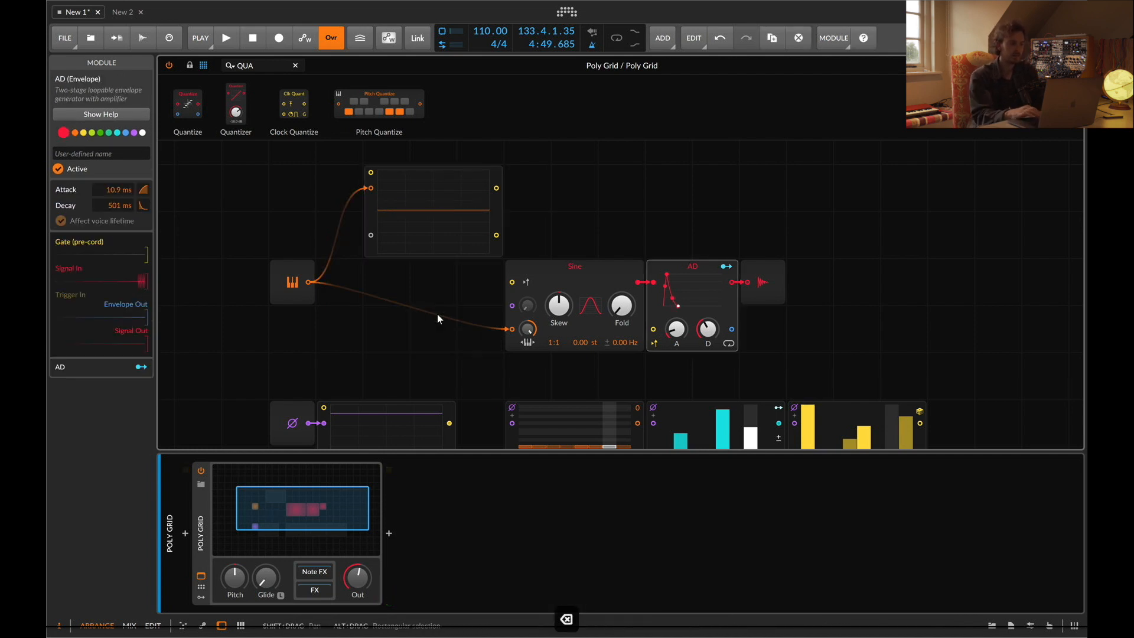
key("super+a")
key("BackSpace")
type("TR")
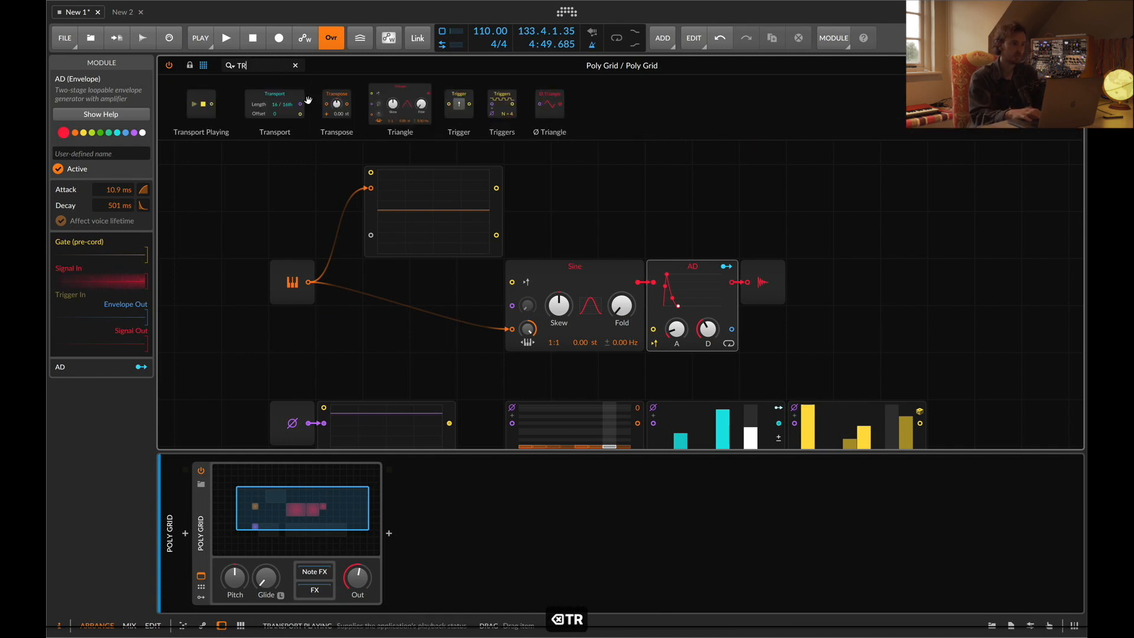
left_click_drag(341, 114, 481, 330)
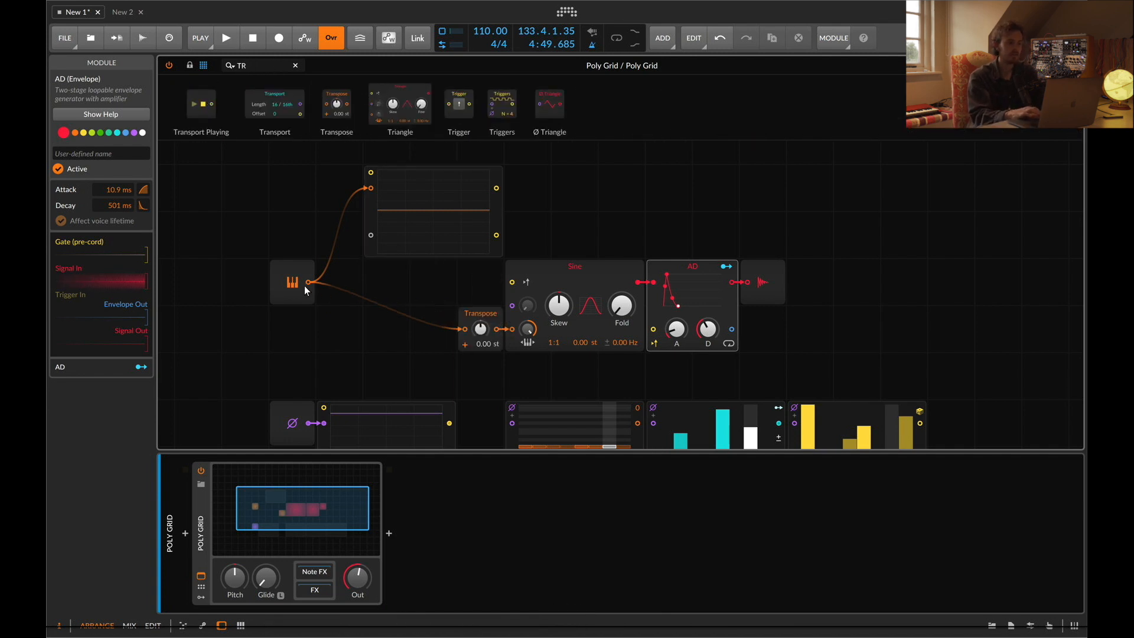
Set the Transpose to -12 st and play notes on the keyboard to hear the lower octave
left_click(289, 277)
key("a")
key("a")
key("a")
key("a")
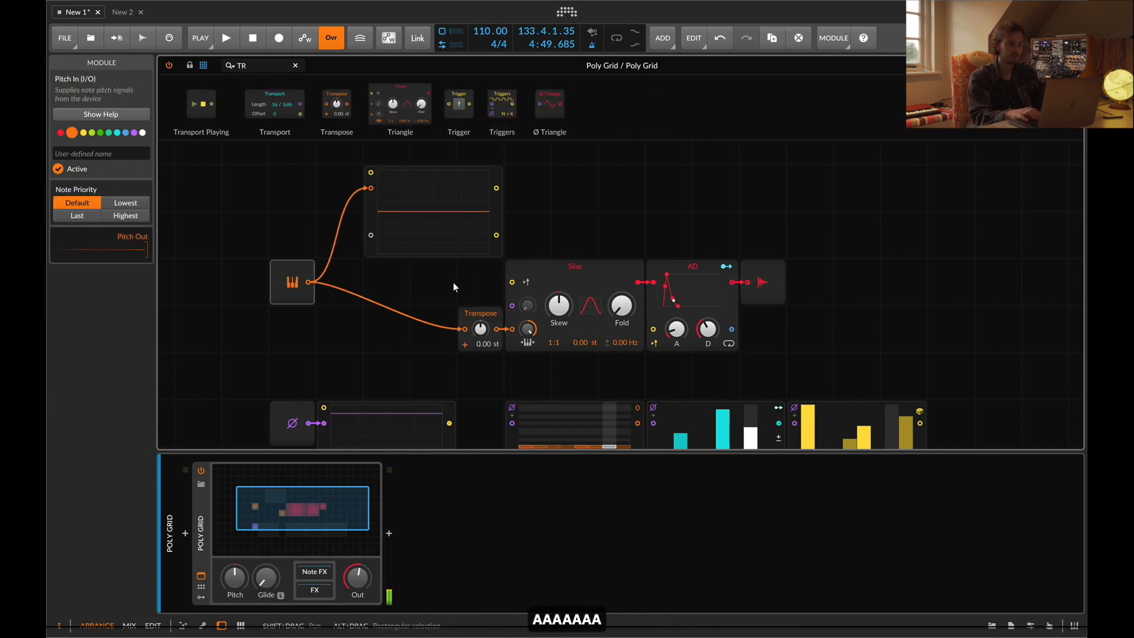
key("a")
left_click(480, 327, "super")
type("-12")
key("Return")
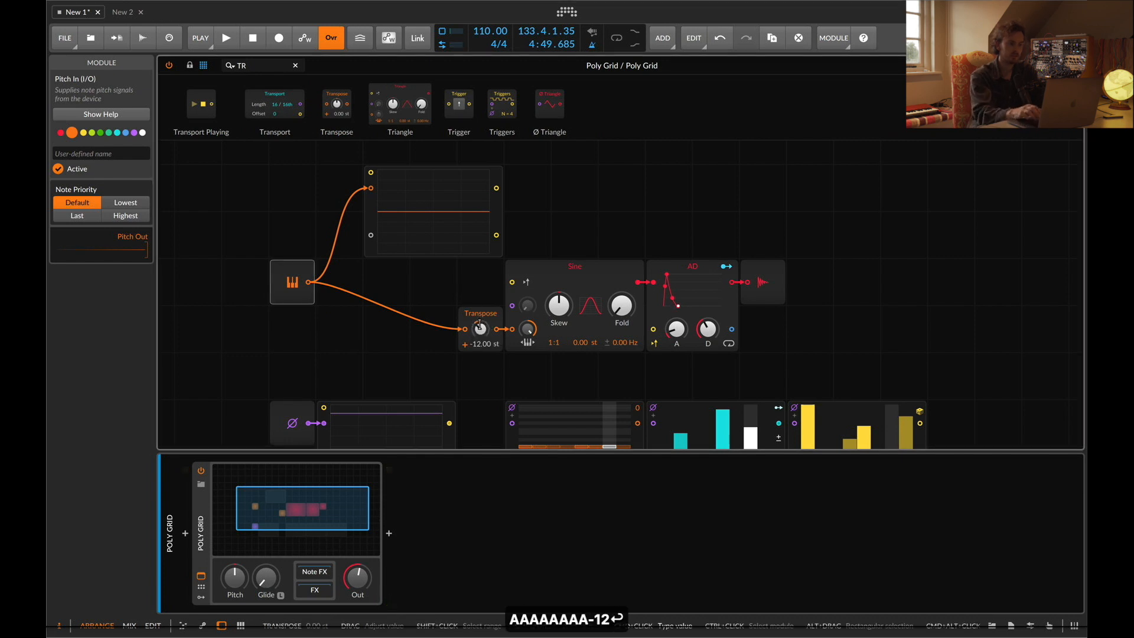
key("a")
key("a")
left_click_drag(439, 221, 437, 172)
scroll(452, 201, "up", 3)
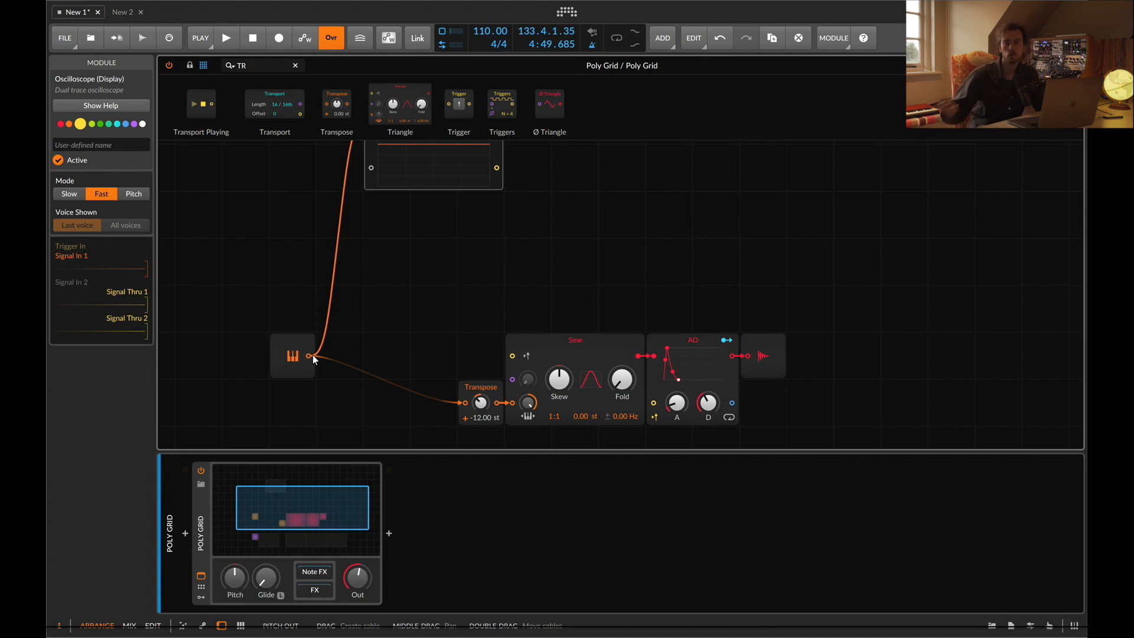
key("super+z")
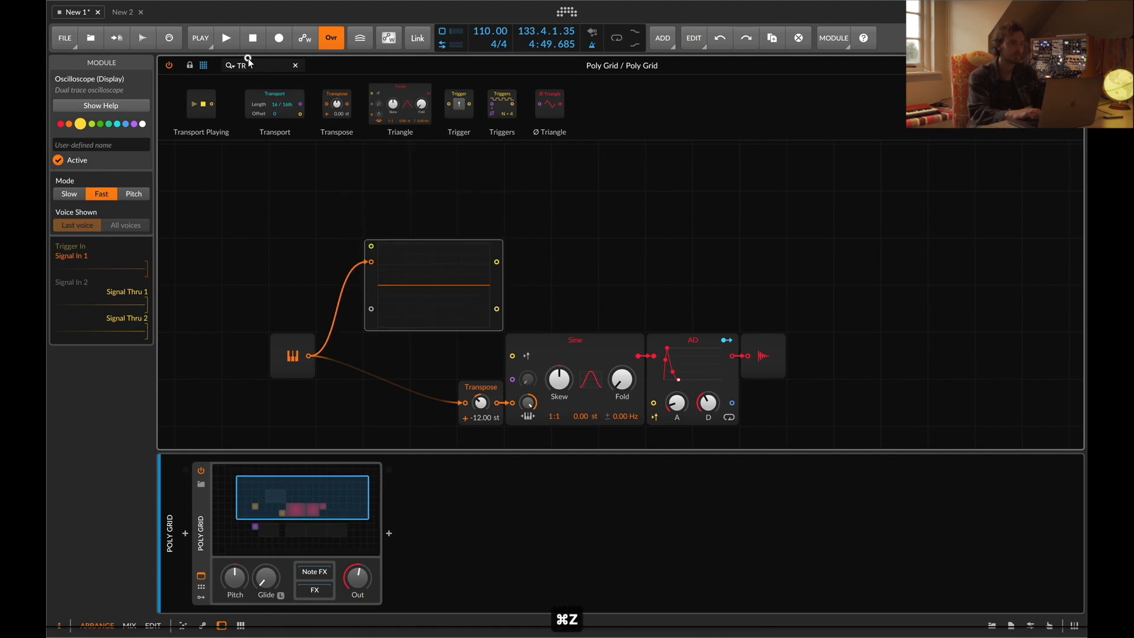
key("BackSpace")
key("BackSpace")
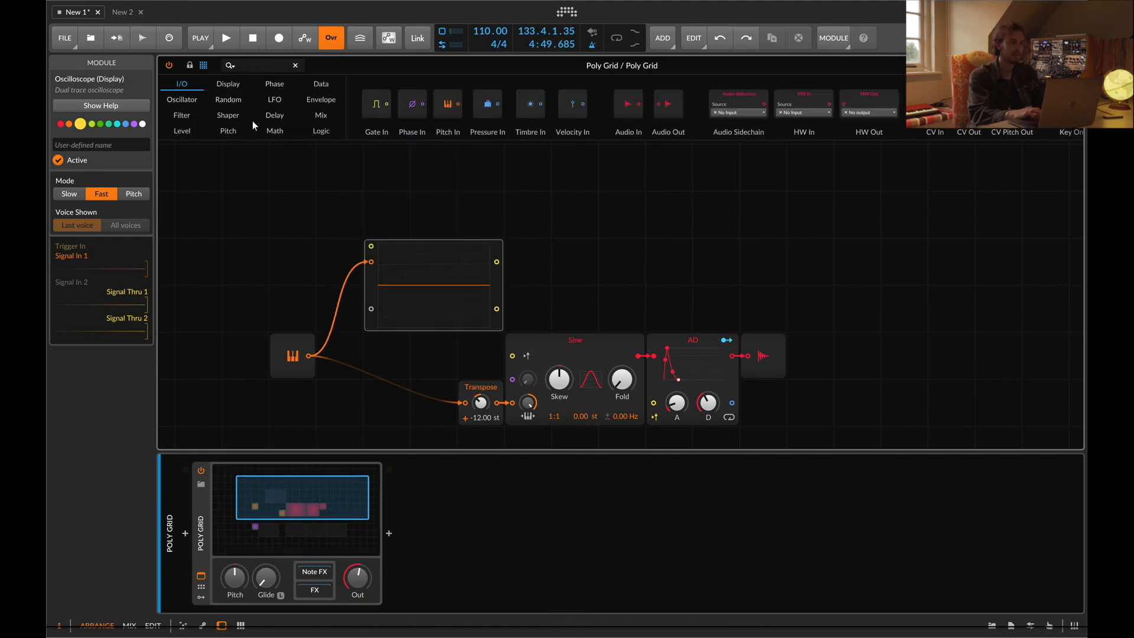
left_click(231, 131)
scroll(657, 265, "down", 3)
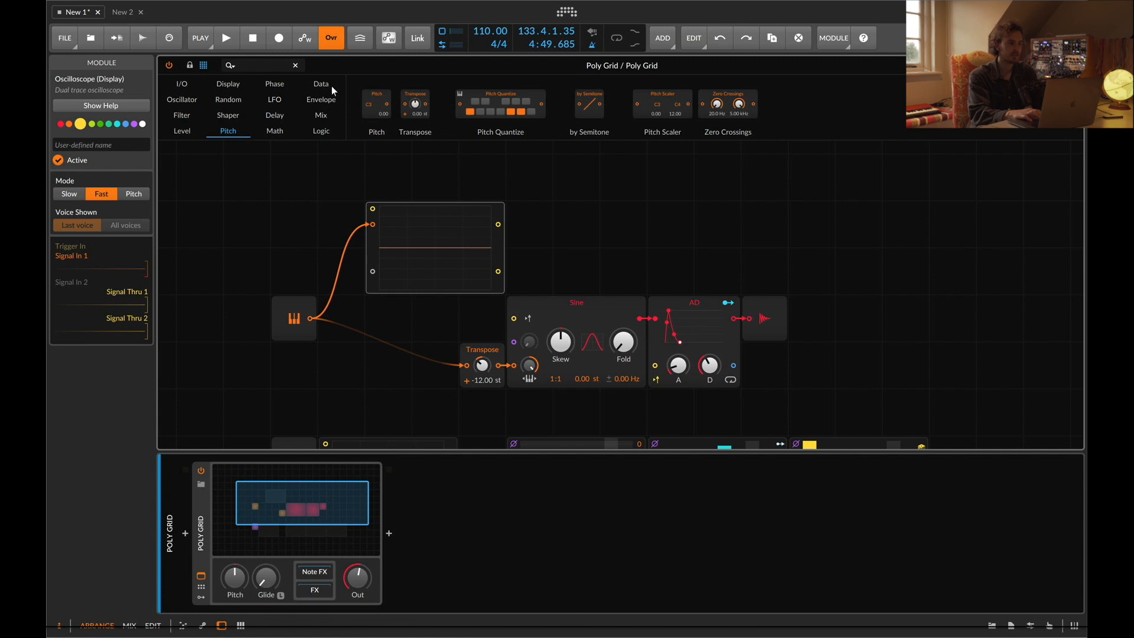
left_click(293, 87)
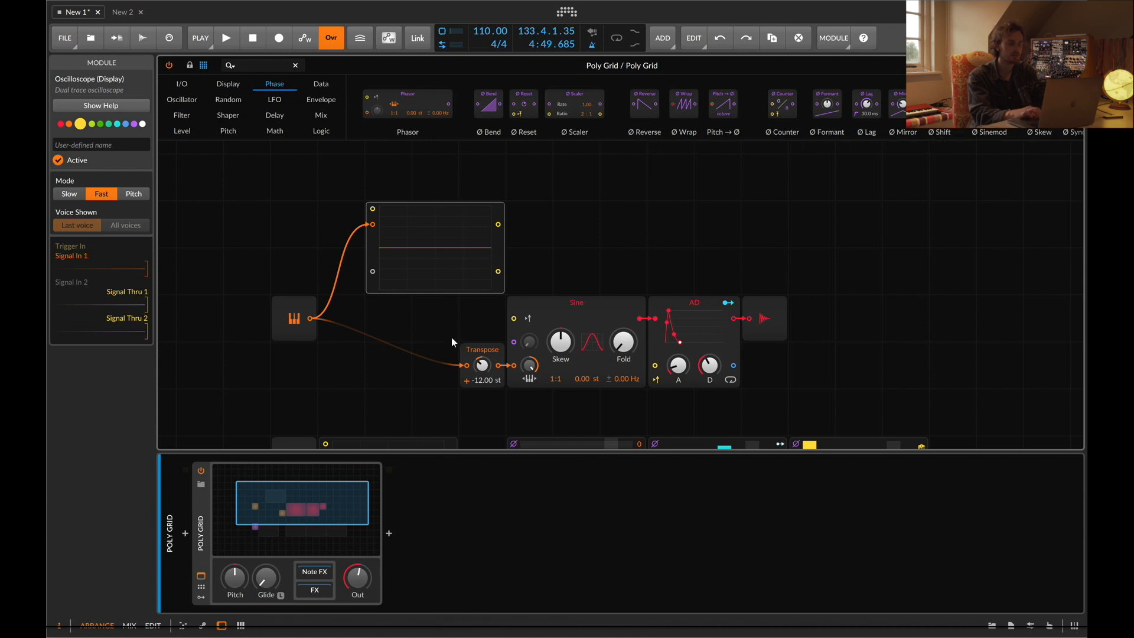
left_click(179, 115)
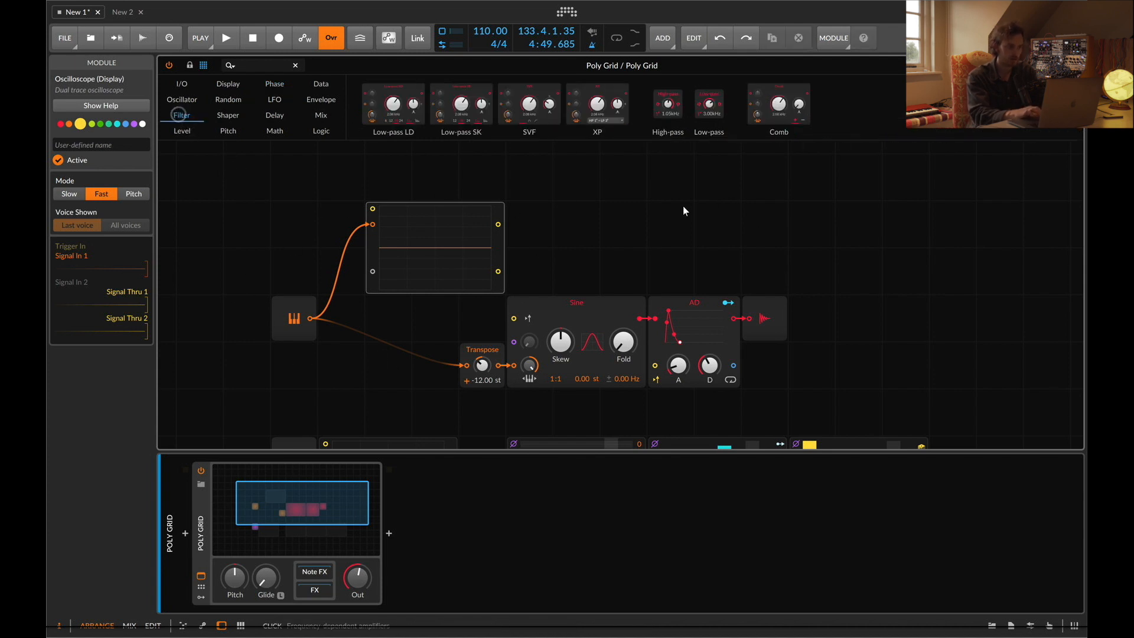
Select and delete the synth modules of the upper patch
left_click_drag(607, 231, 796, 363)
key("BackSpace")
key("BackSpace")
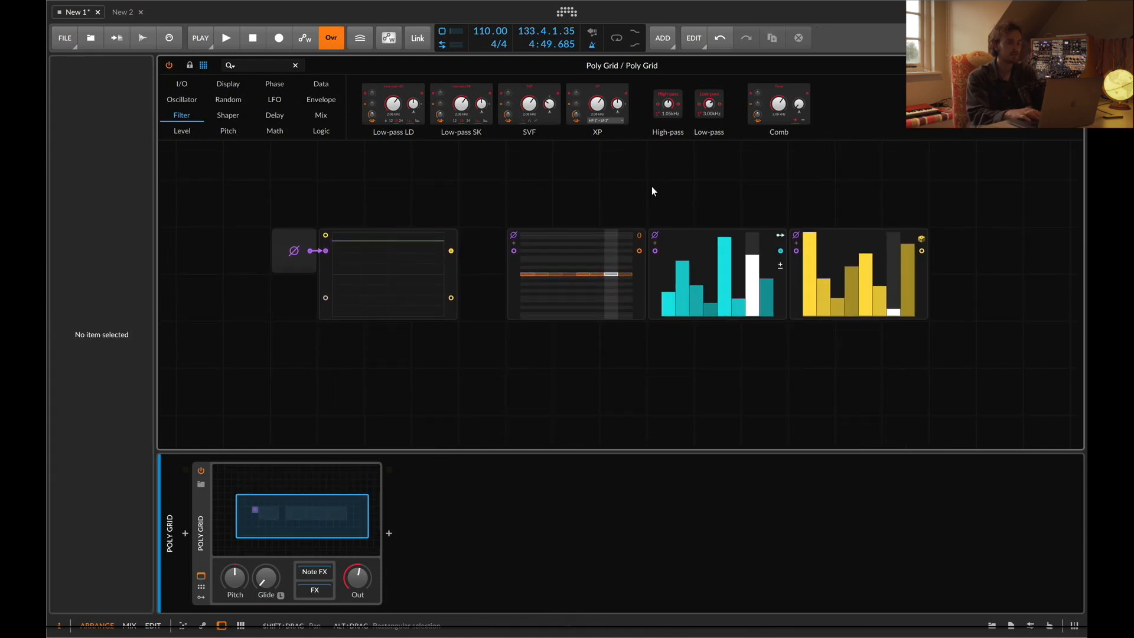
Start playback and delete the two bar-graph sequencer modules beside the pitch sequencer
key("space")
left_click_drag(652, 190, 905, 358)
key("BackSpace")
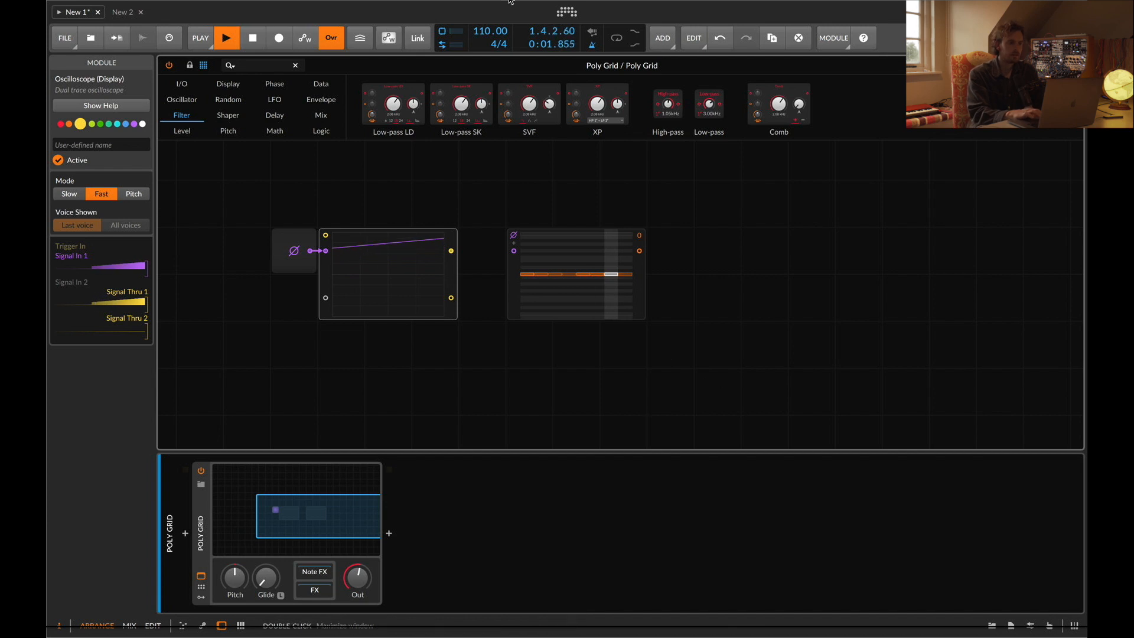
left_click(202, 37)
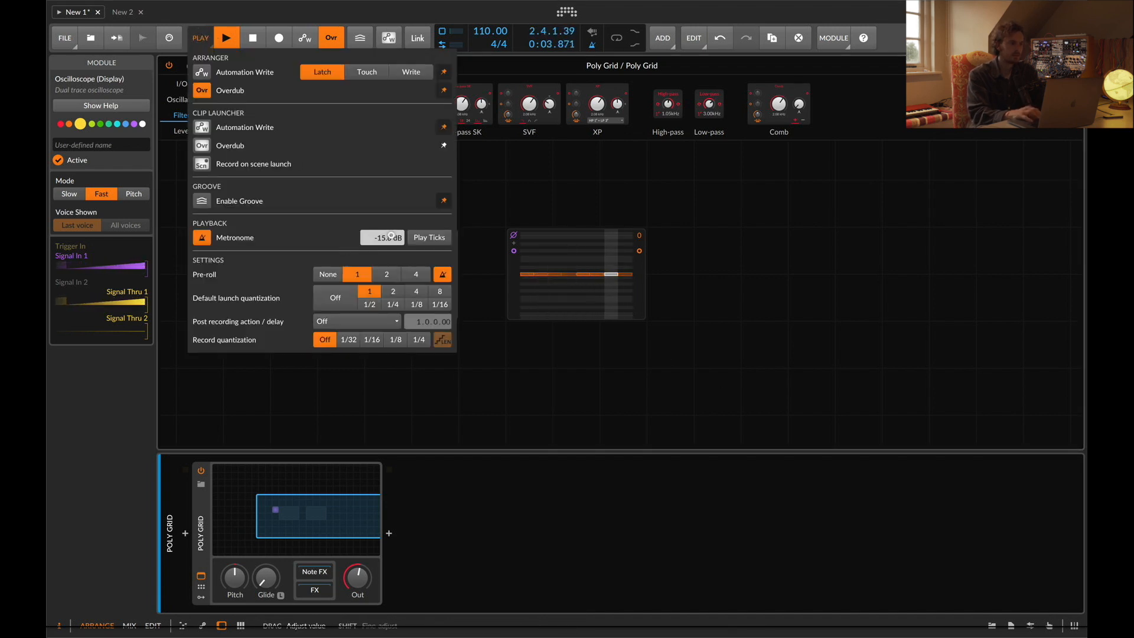
left_click(632, 385)
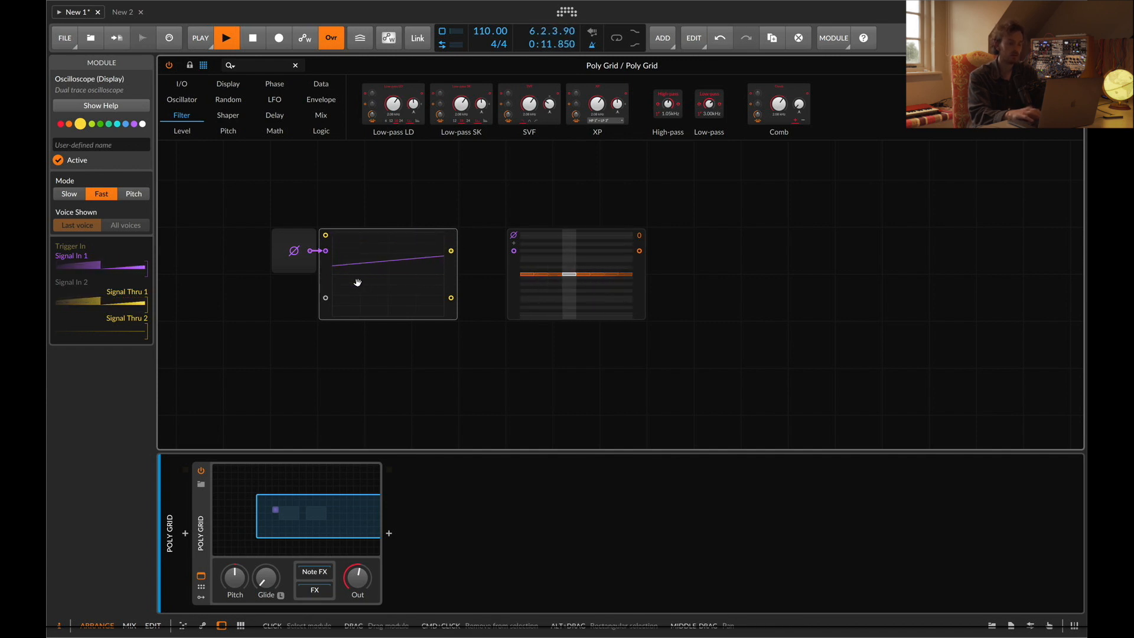
Move the Pitches sequencer further right to make room after the oscilloscope
left_click(512, 235)
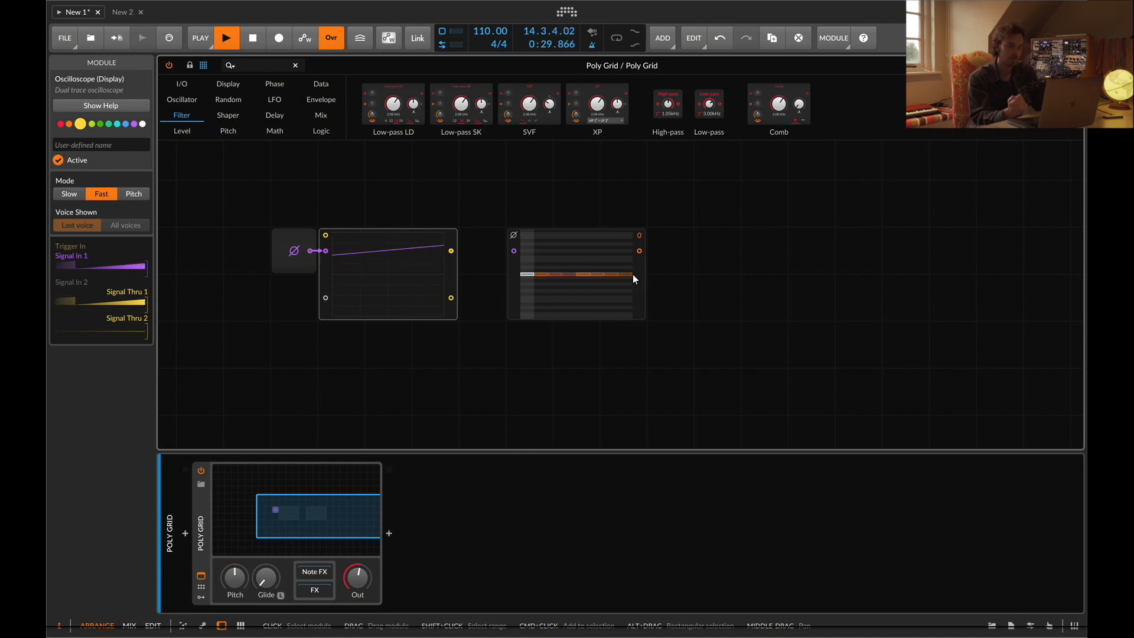
left_click(302, 255)
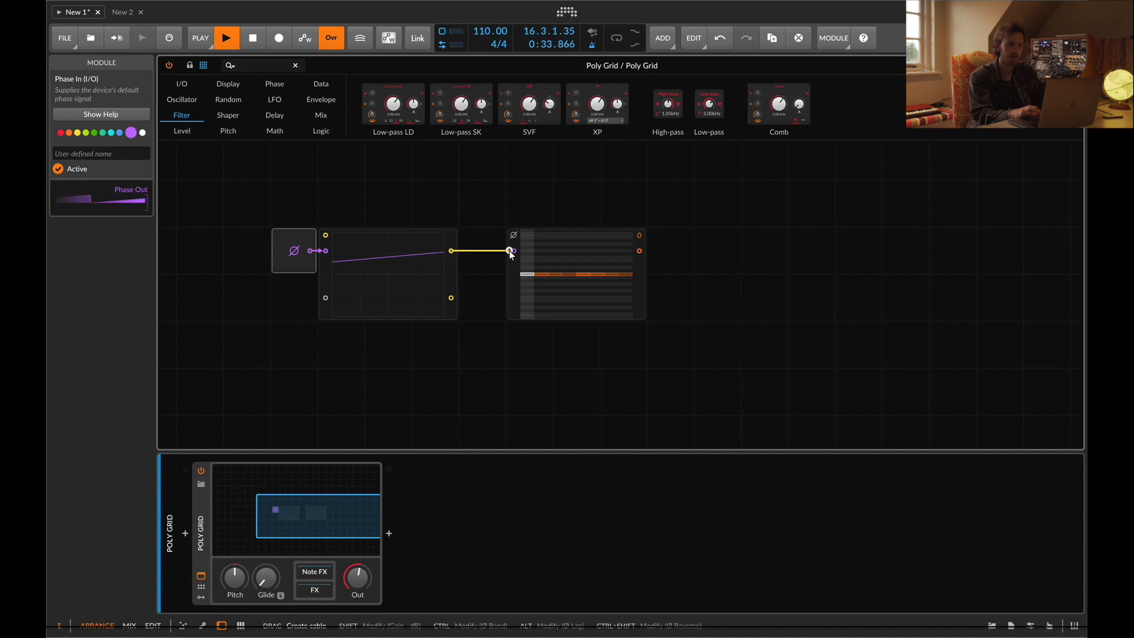
left_click_drag(512, 254, 590, 281)
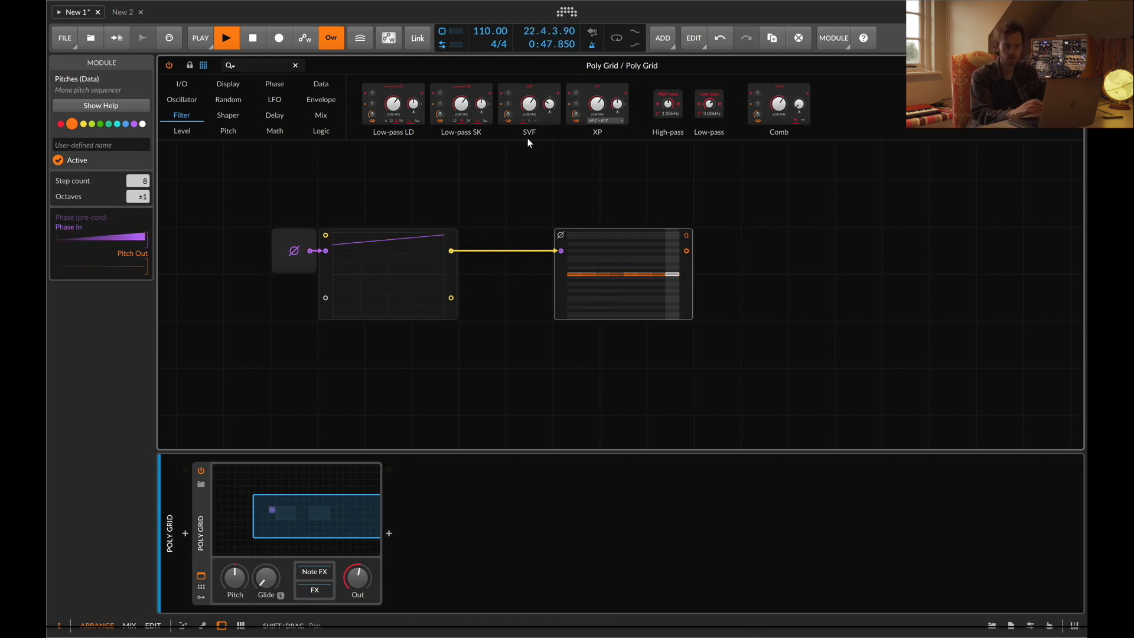
Insert a Ø Scaler, found by searching "SCA", between the oscilloscope and the Pitches sequencer
left_click(251, 65)
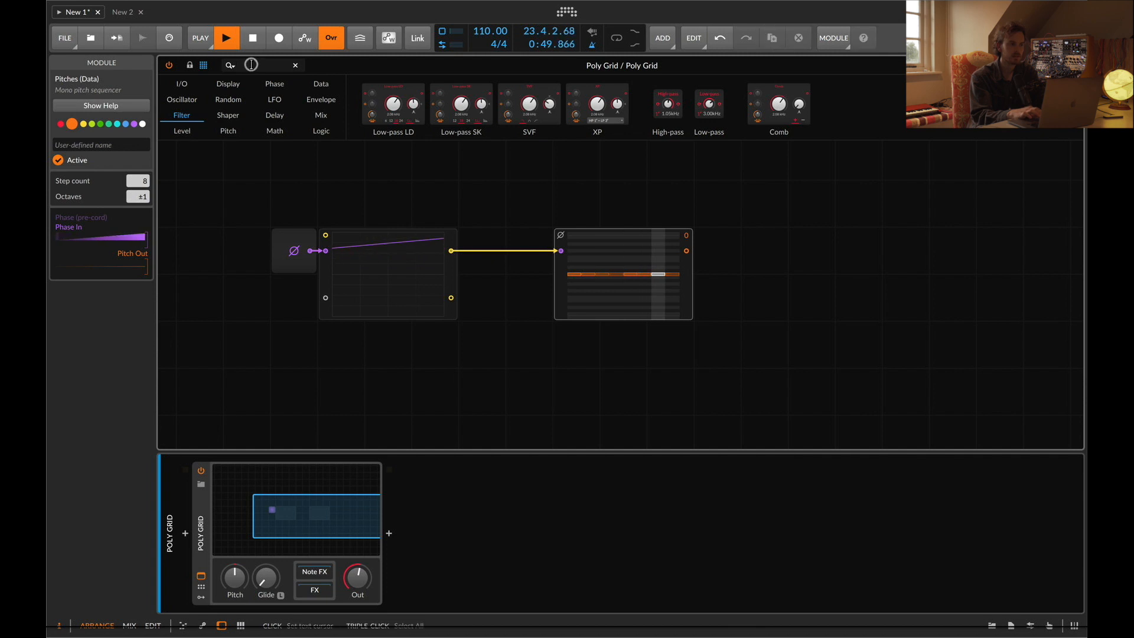
type("SCA")
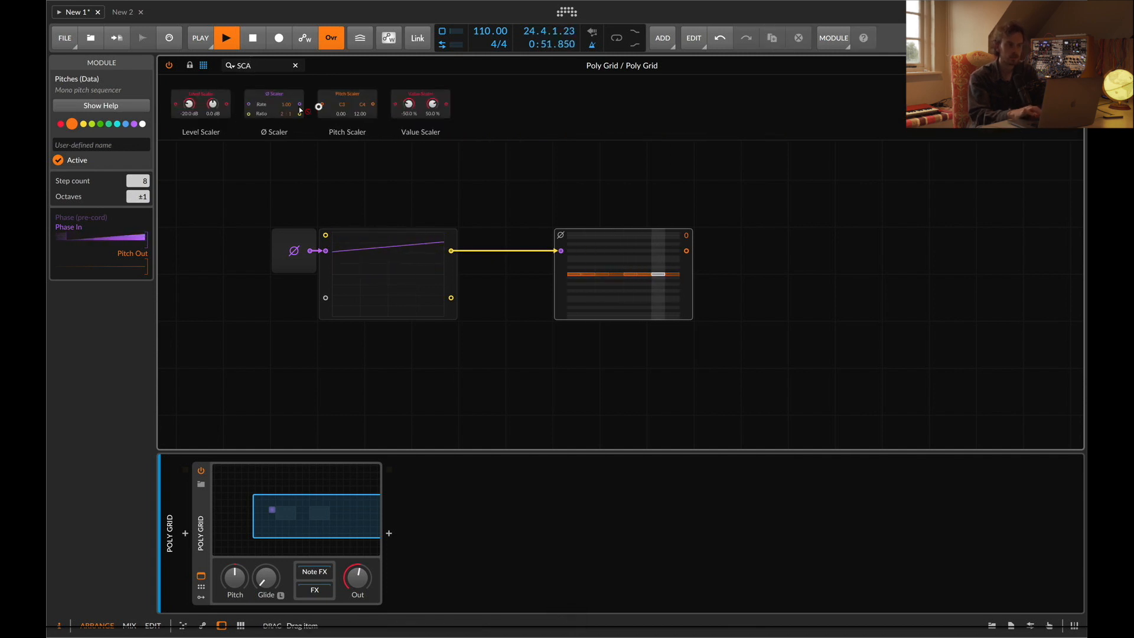
left_click_drag(300, 111, 452, 251)
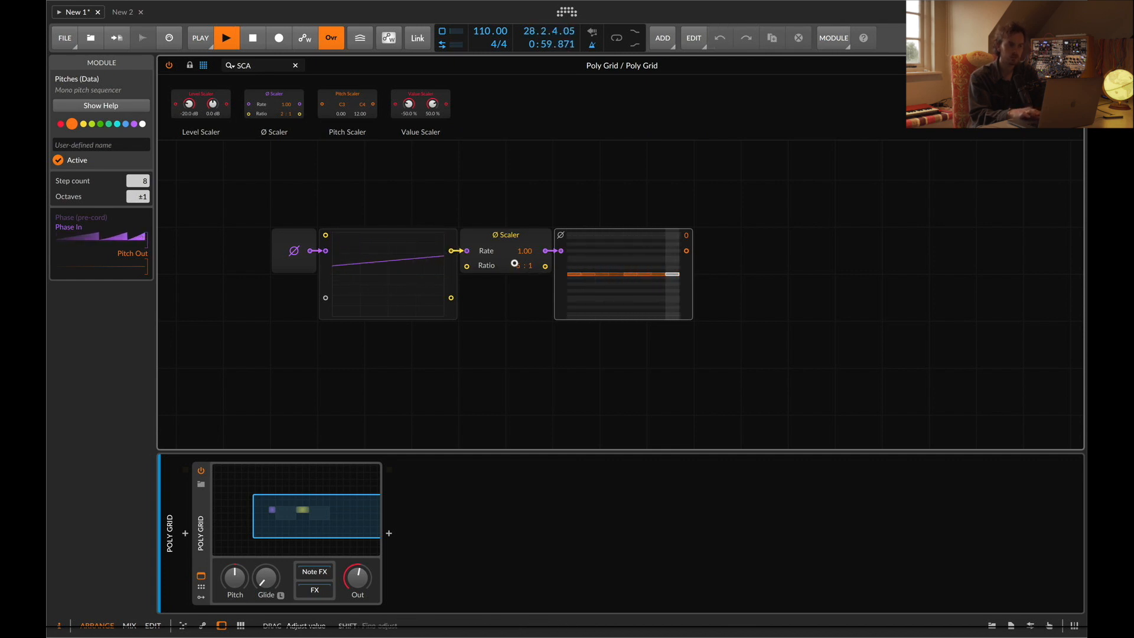
Adjust the Ø Scaler's ratio numerator and denominator
scroll(515, 263, "up", 2)
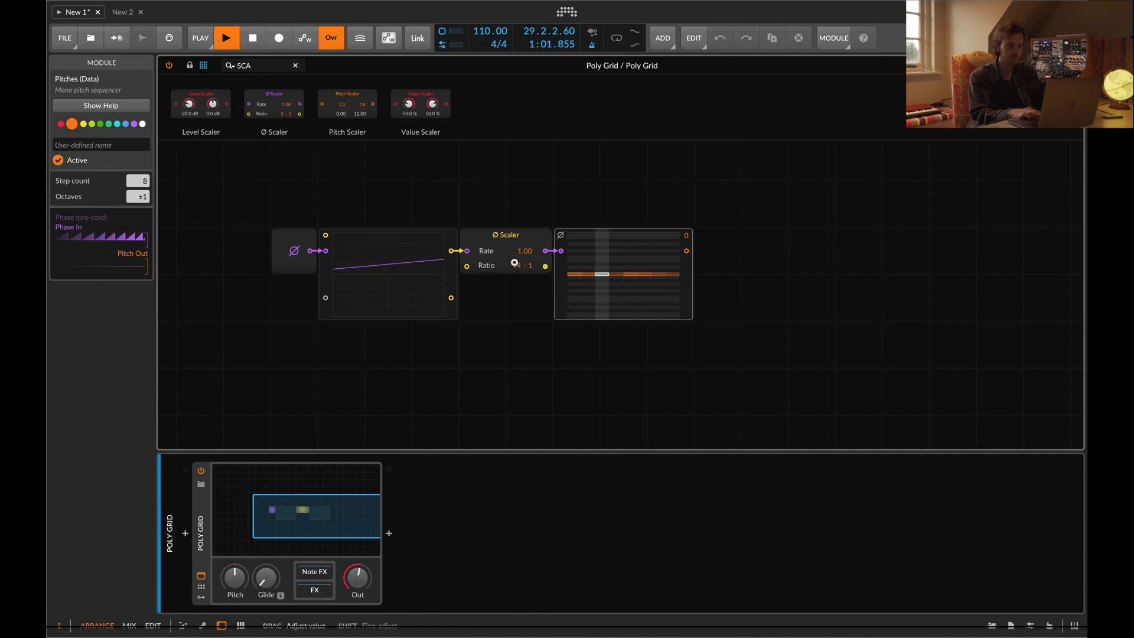
scroll(514, 264, "up", 6)
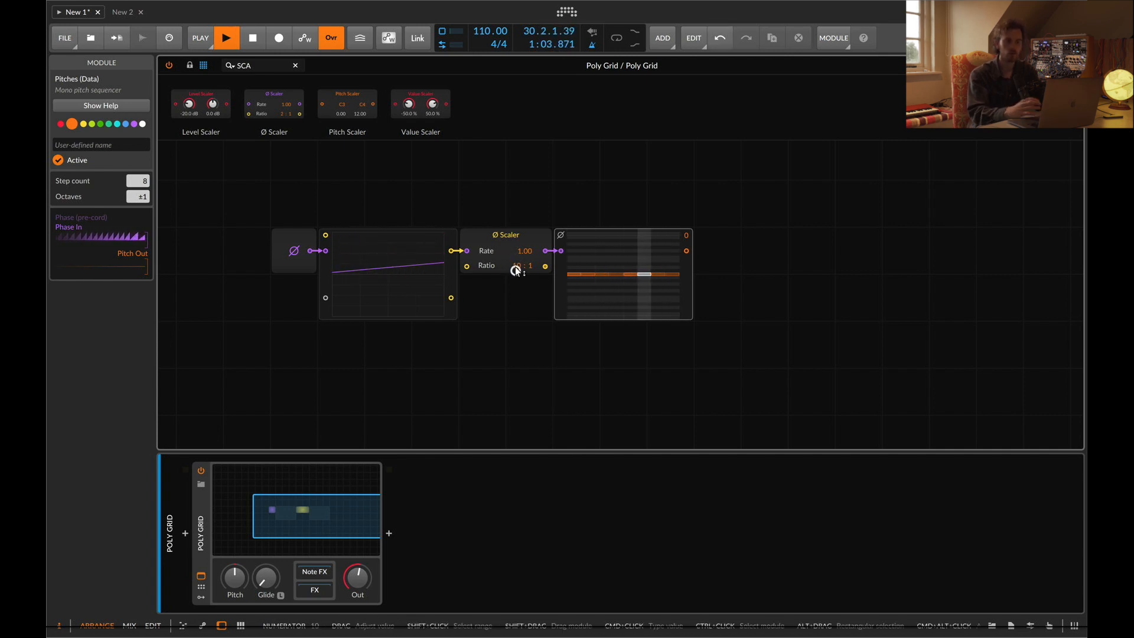
left_click_drag(515, 267, 529, 268)
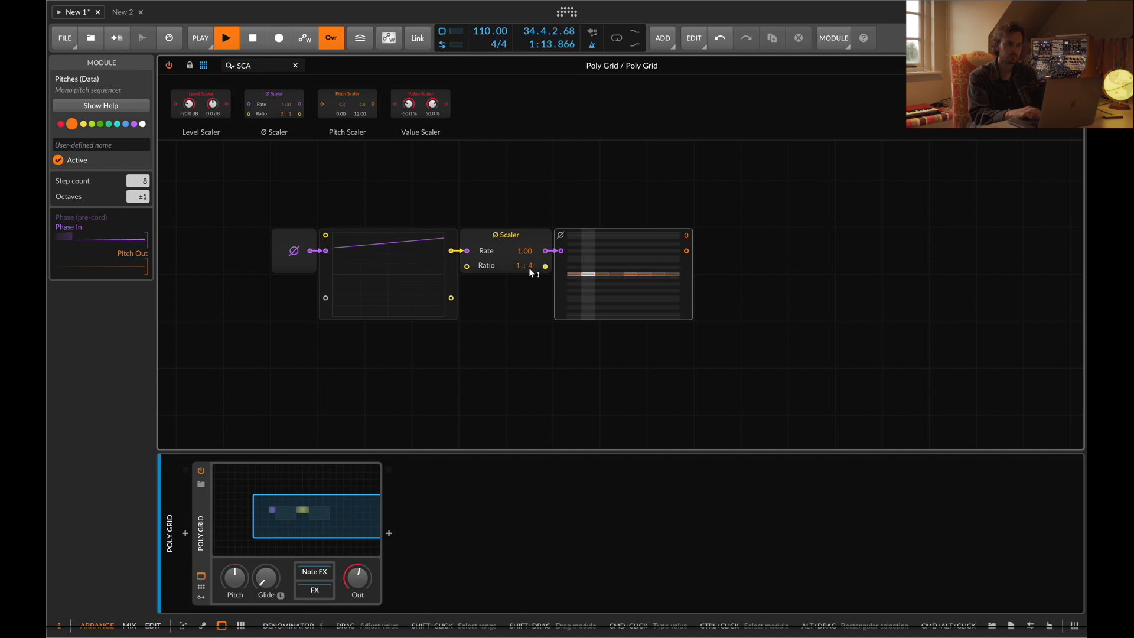
Delete the Ø Scaler module and clear the module search
left_click(508, 243)
key("BackSpace")
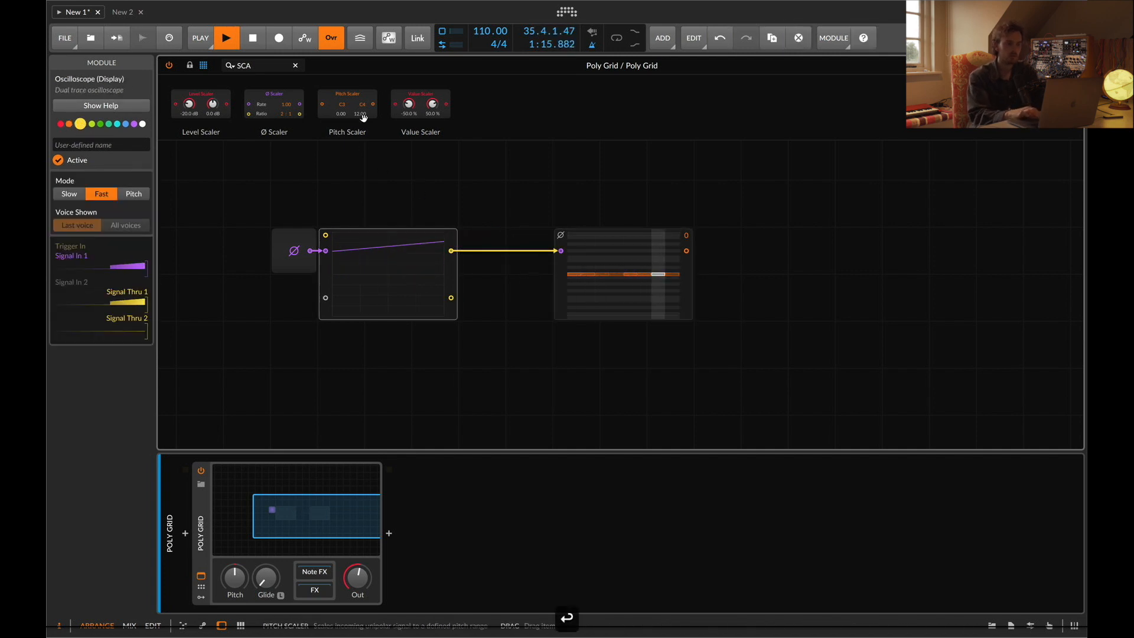
key("BackSpace")
key("BackSpace")
key("BackSpace")
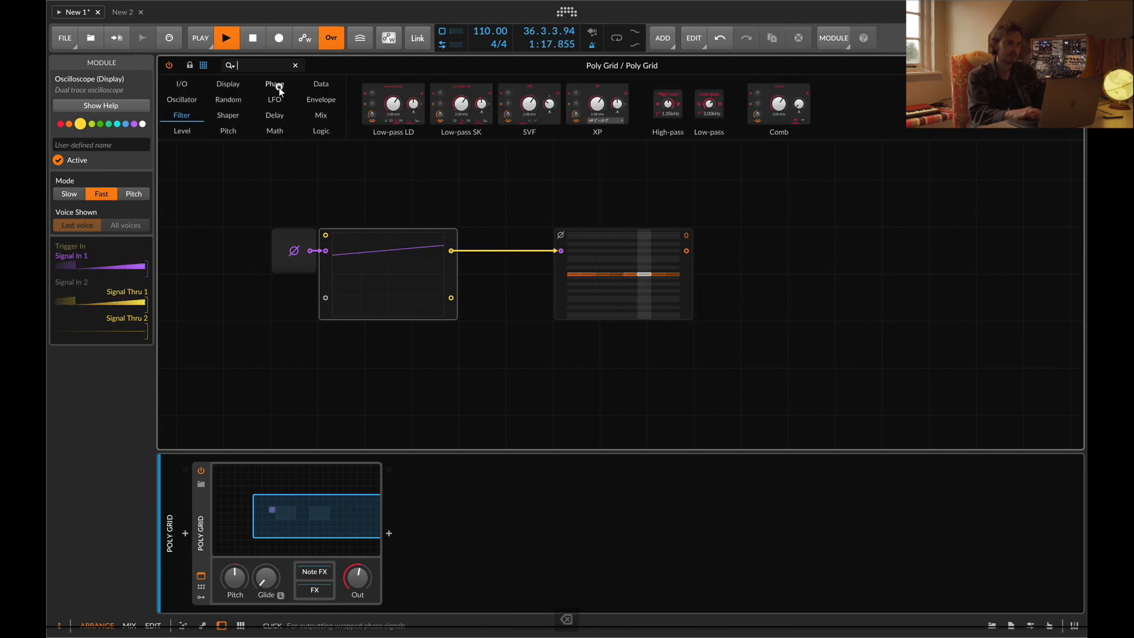
left_click(278, 86)
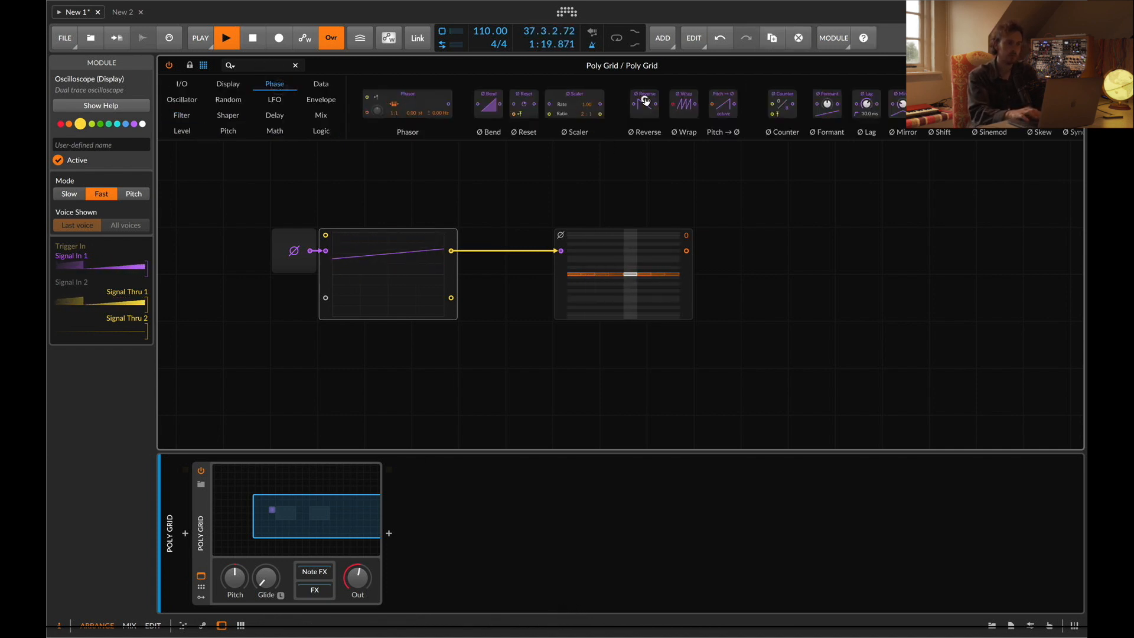
left_click_drag(645, 100, 451, 252)
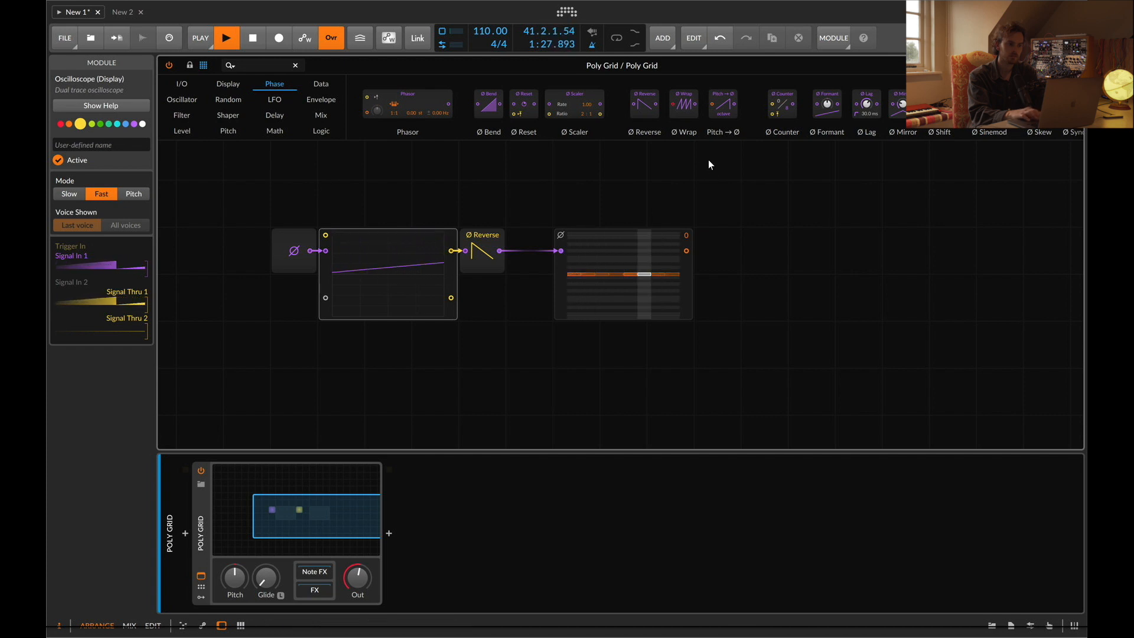
key("super+z")
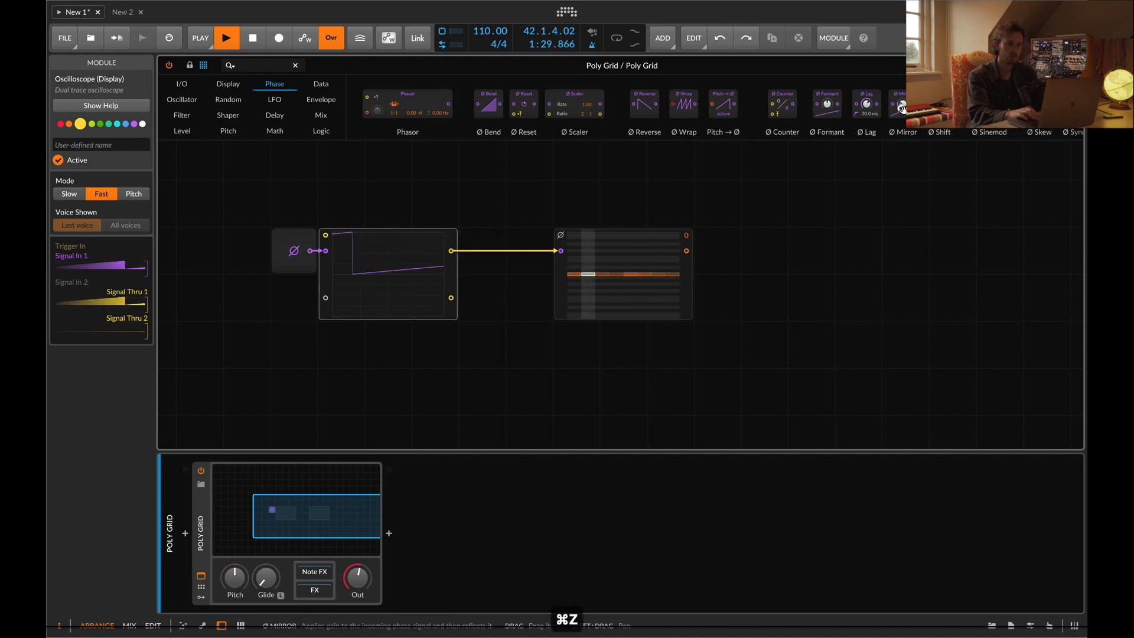
Insert a Ø Mirror module between the oscilloscope and the Pitches sequencer
left_click_drag(902, 108, 488, 260)
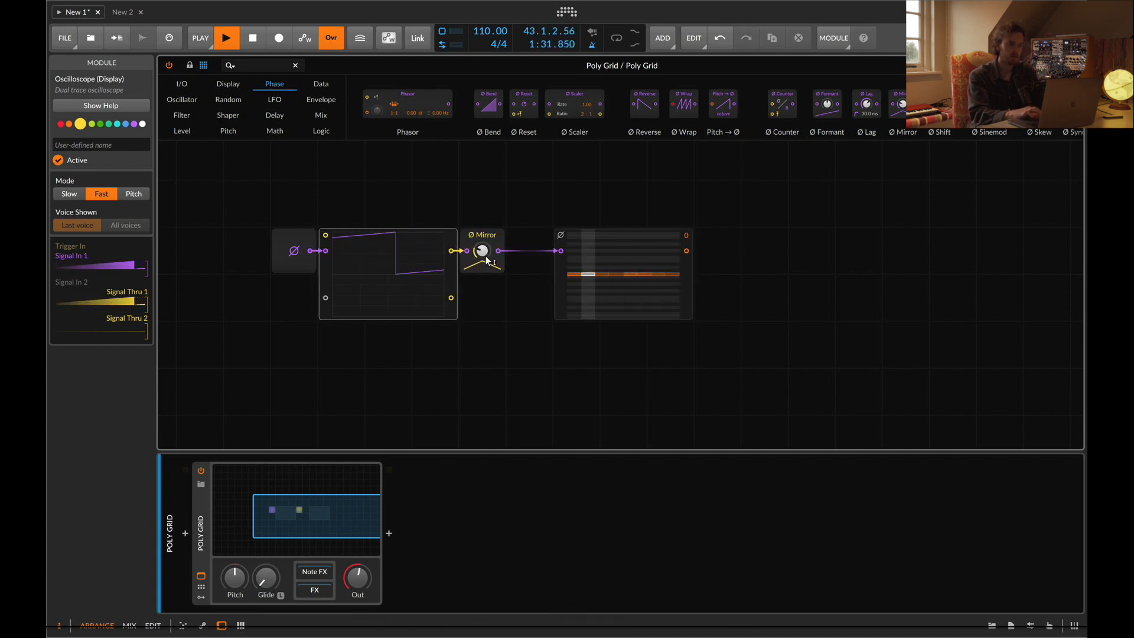
left_click(483, 251, "super")
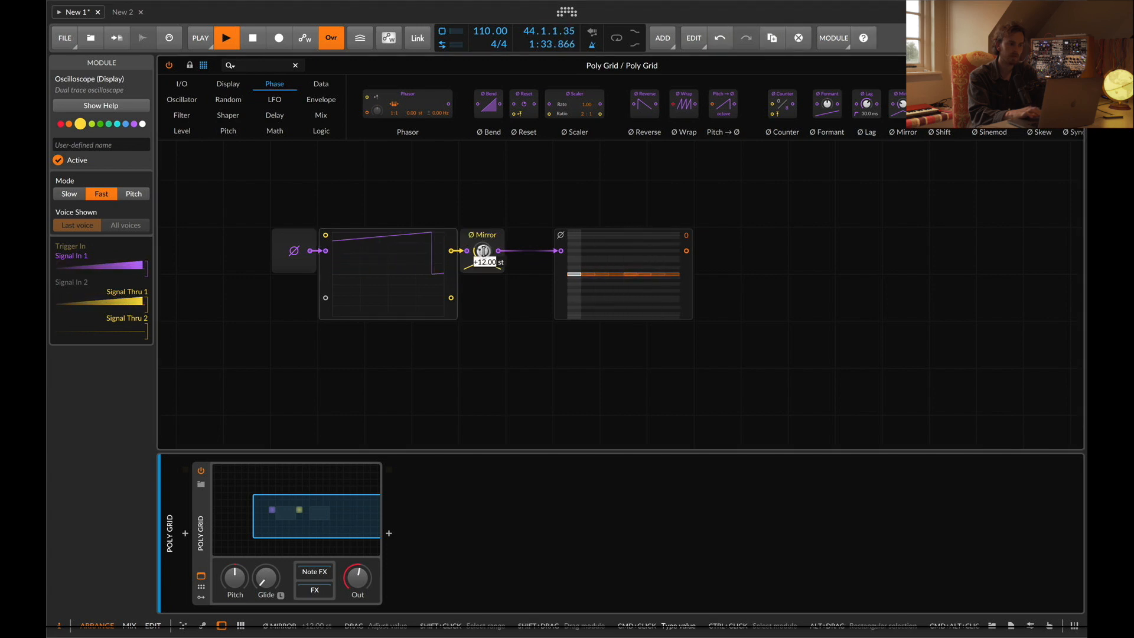
key("Escape")
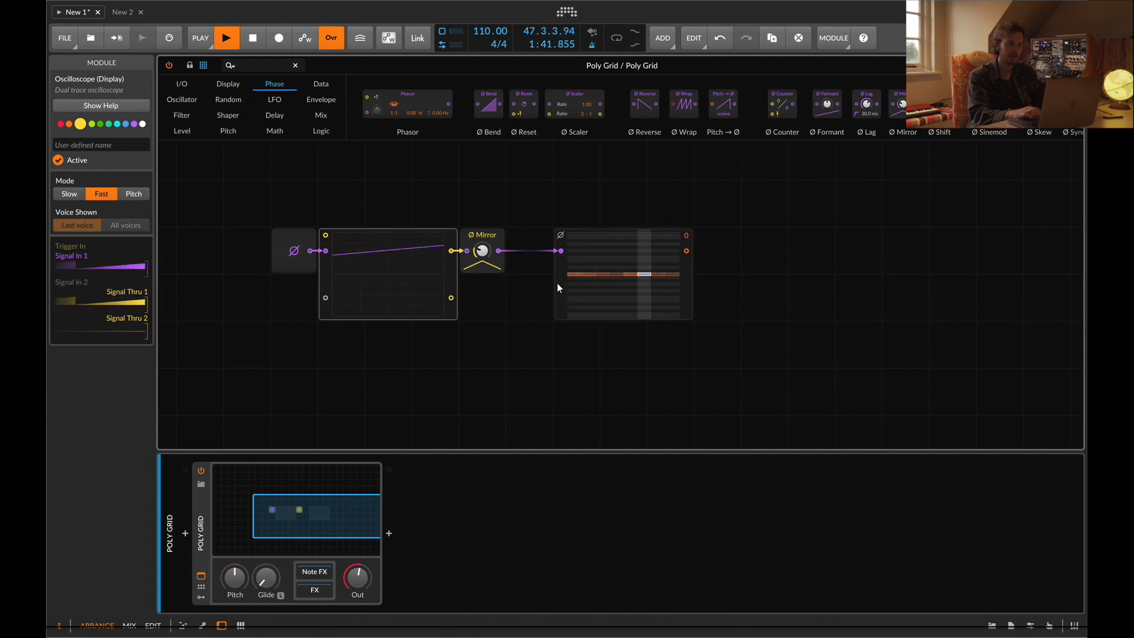
Move the Pitches sequencer right and add a second oscilloscope below the first, fed by the Ø Mirror
left_click_drag(558, 282, 675, 286)
left_click_drag(325, 278, 656, 251)
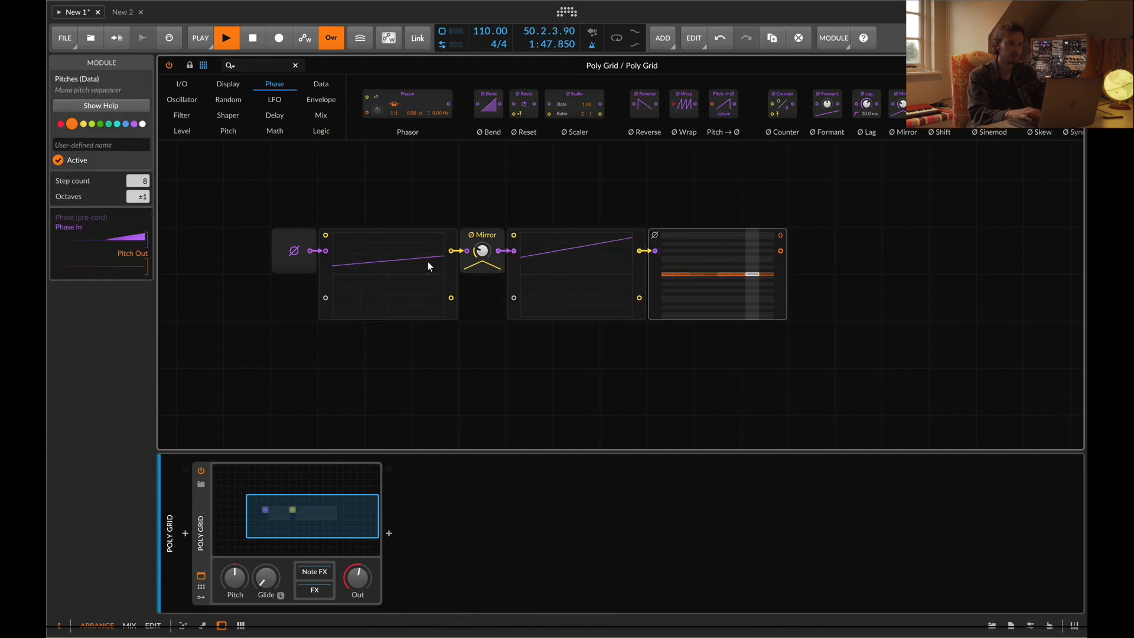
left_click_drag(518, 267, 329, 360)
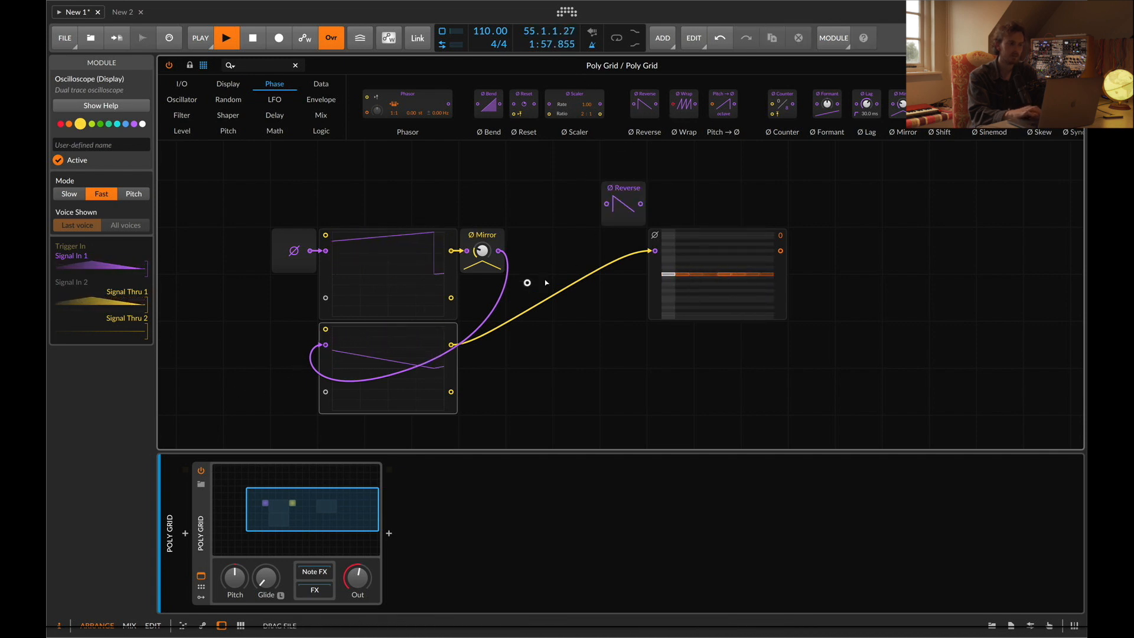
Replace the Ø Mirror with a Ø Reverse module
left_click(476, 260)
left_click_drag(475, 260, 475, 259)
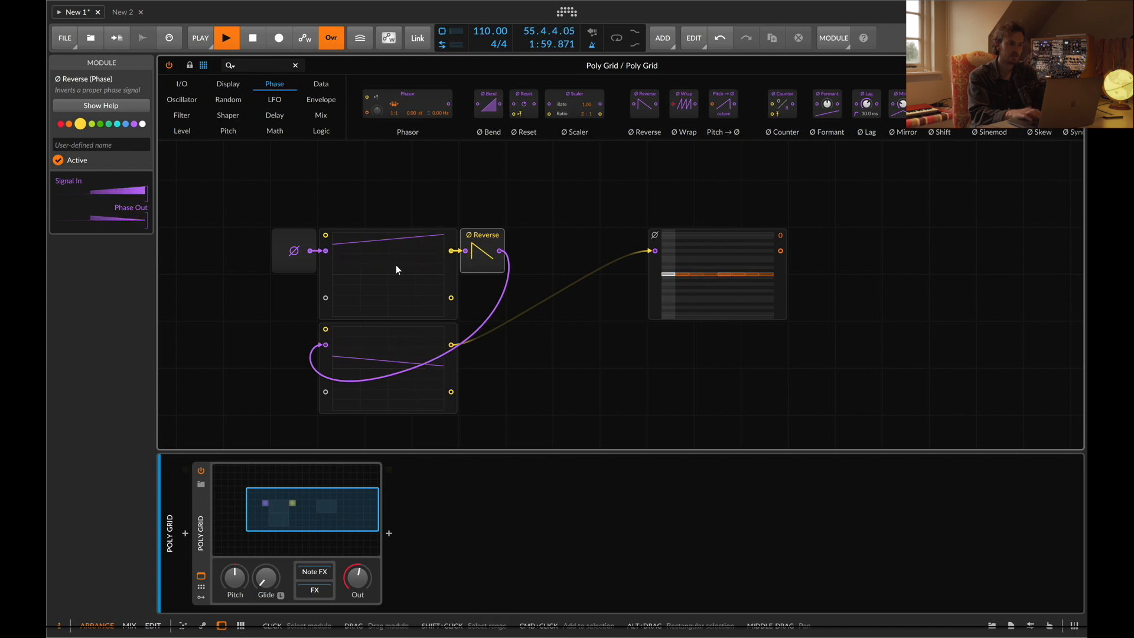